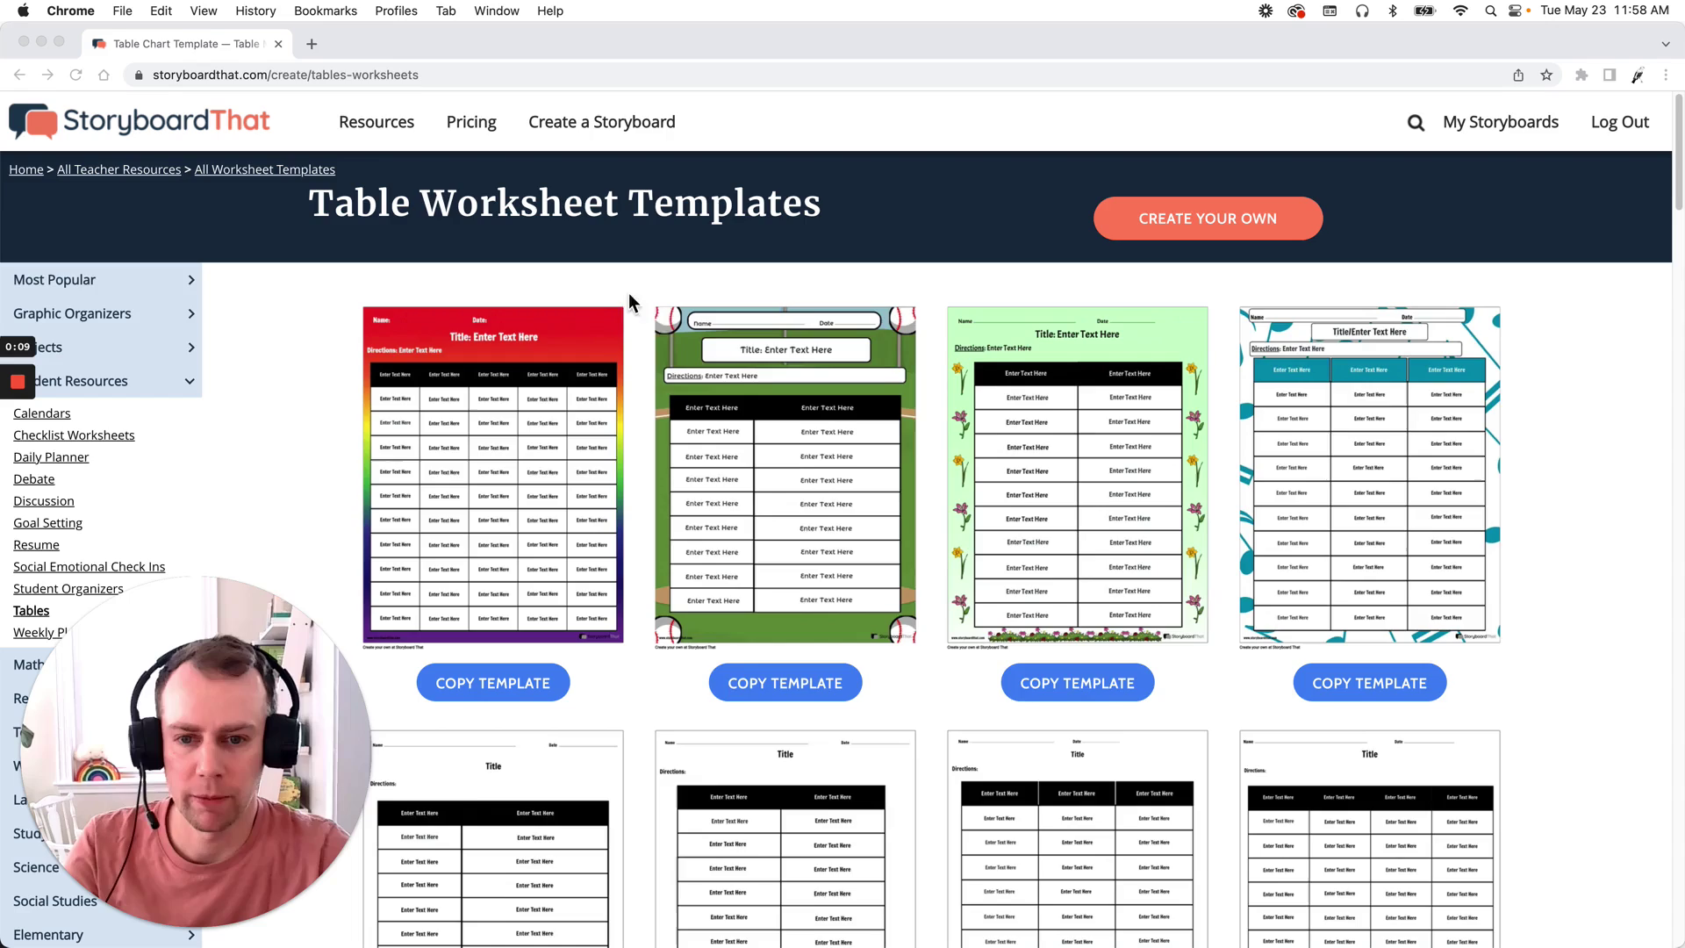
Step: Copy the green floral table worksheet template from the Table Worksheet Templates gallery
scroll(995, 390, down, 7)
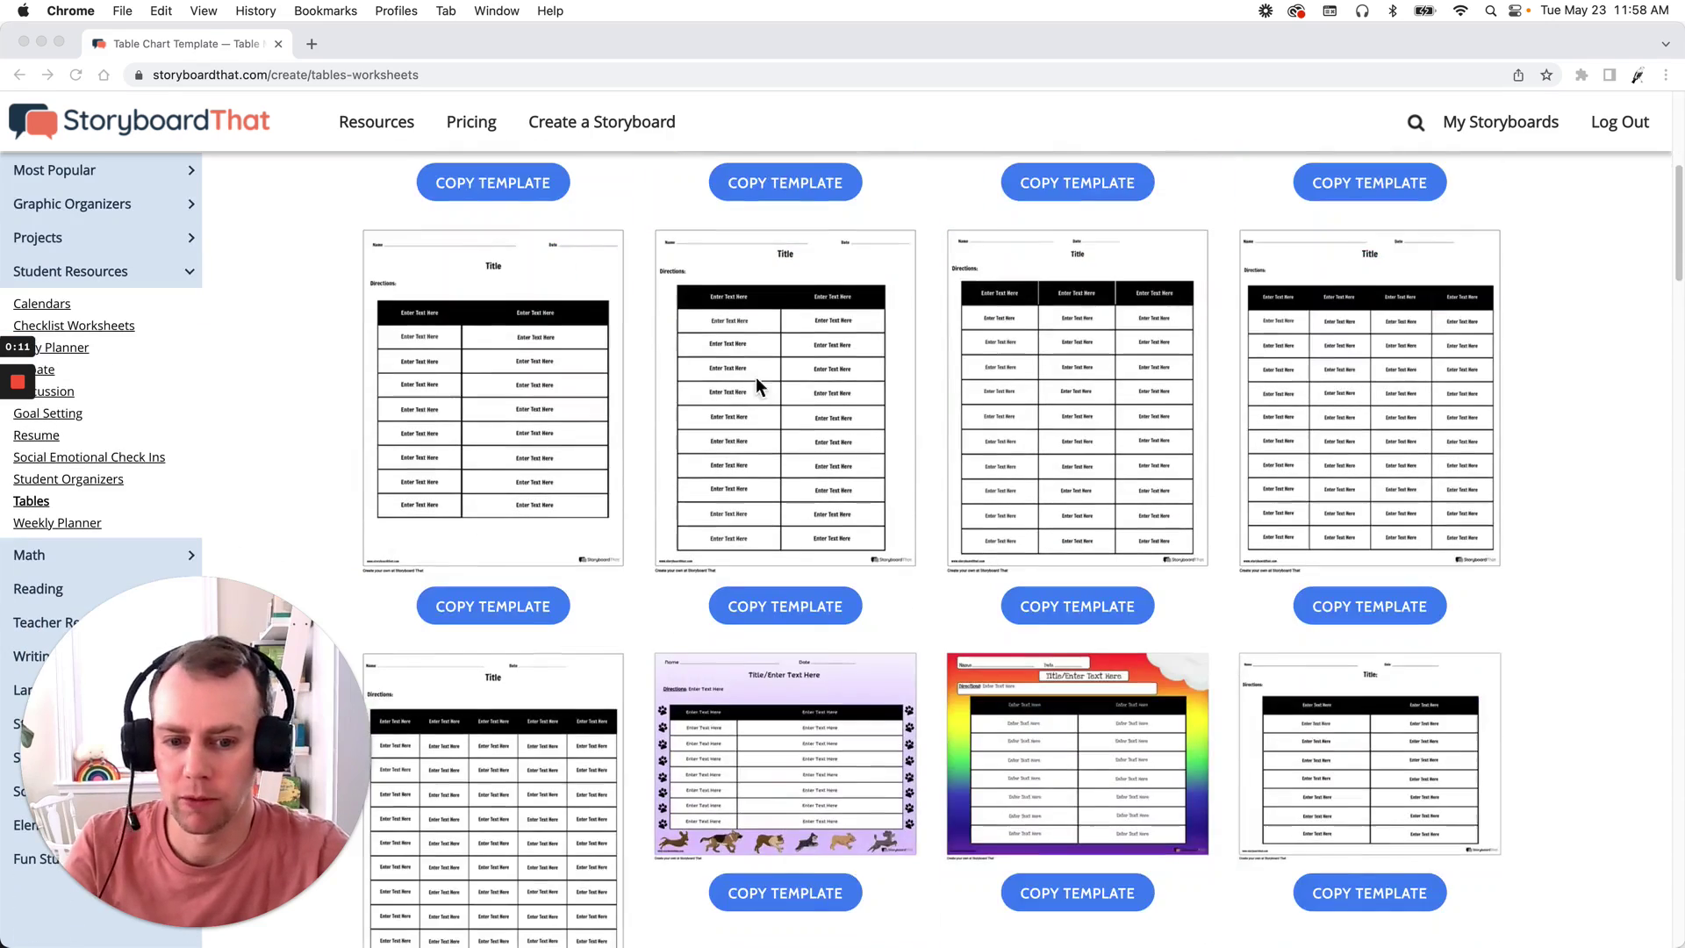
scroll(962, 373, down, 2)
scroll(1011, 381, up, 9)
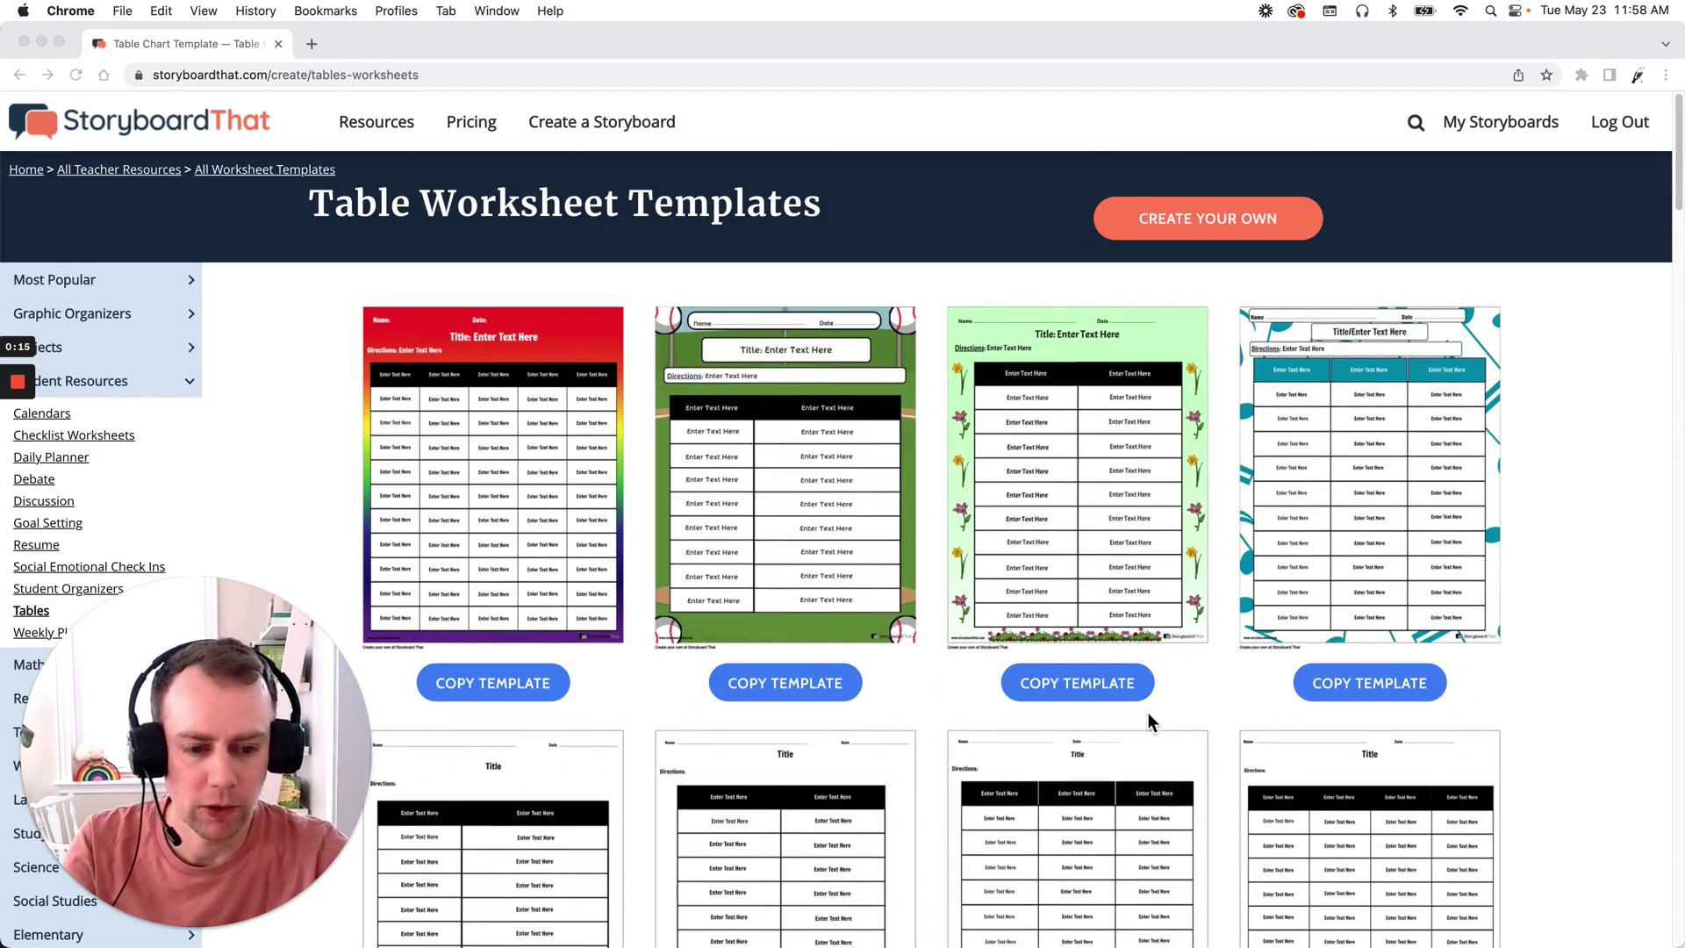
click(1120, 698)
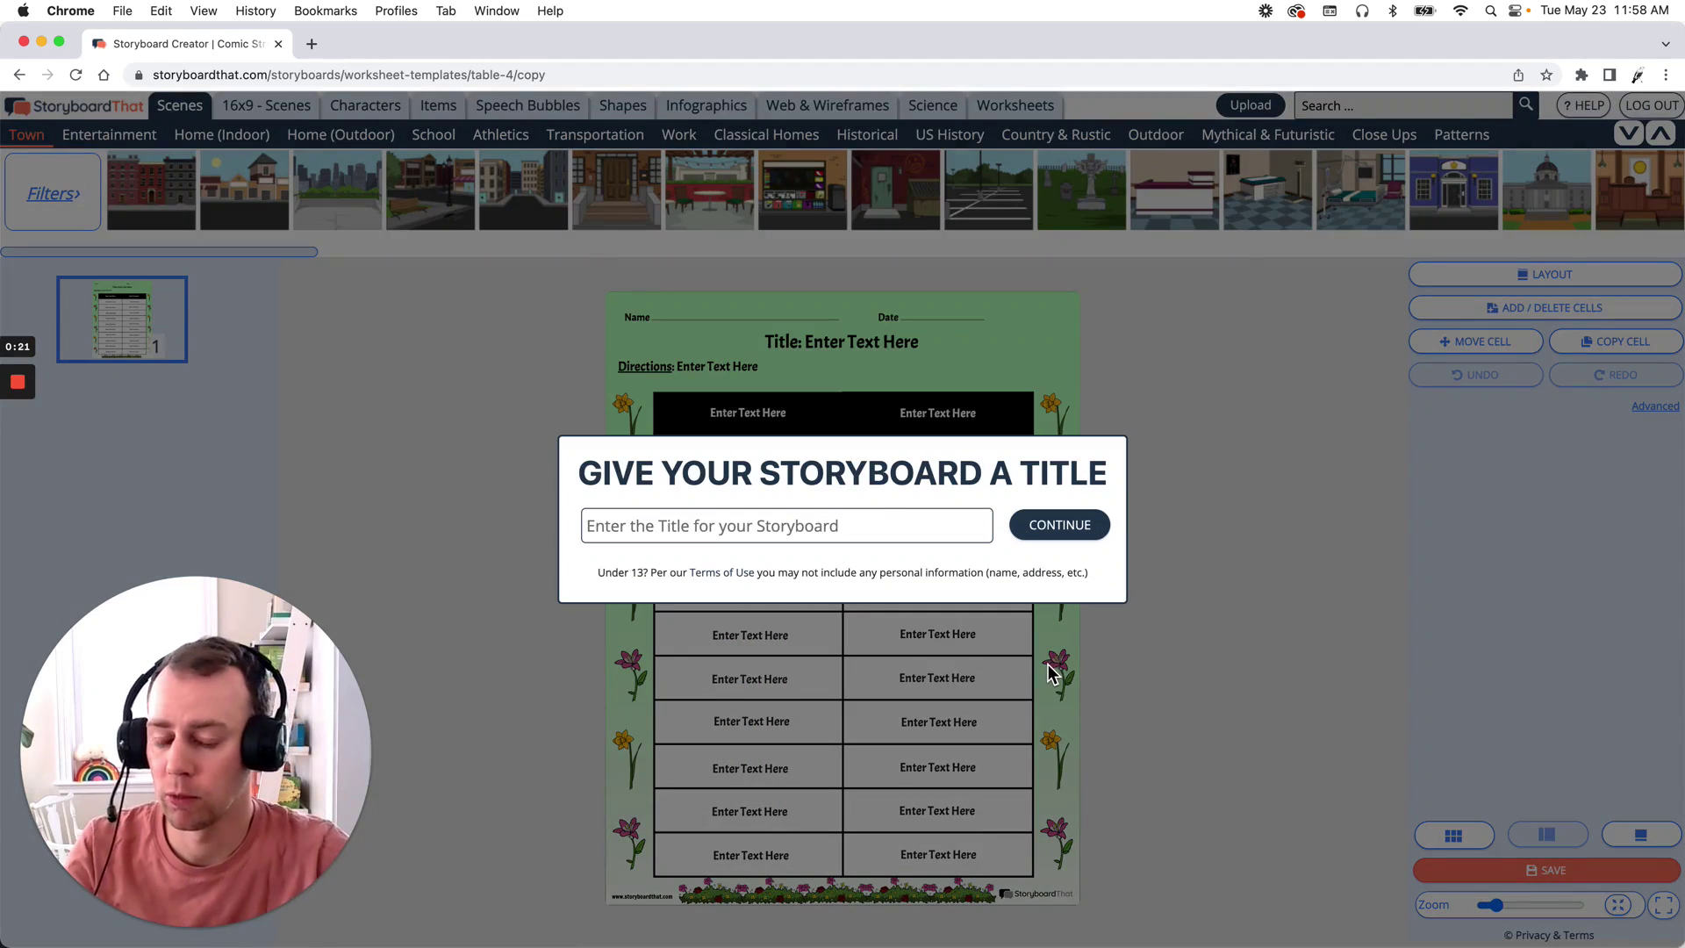
Step: Title the copied storyboard 'Template 1' and continue into the editor
click(889, 530)
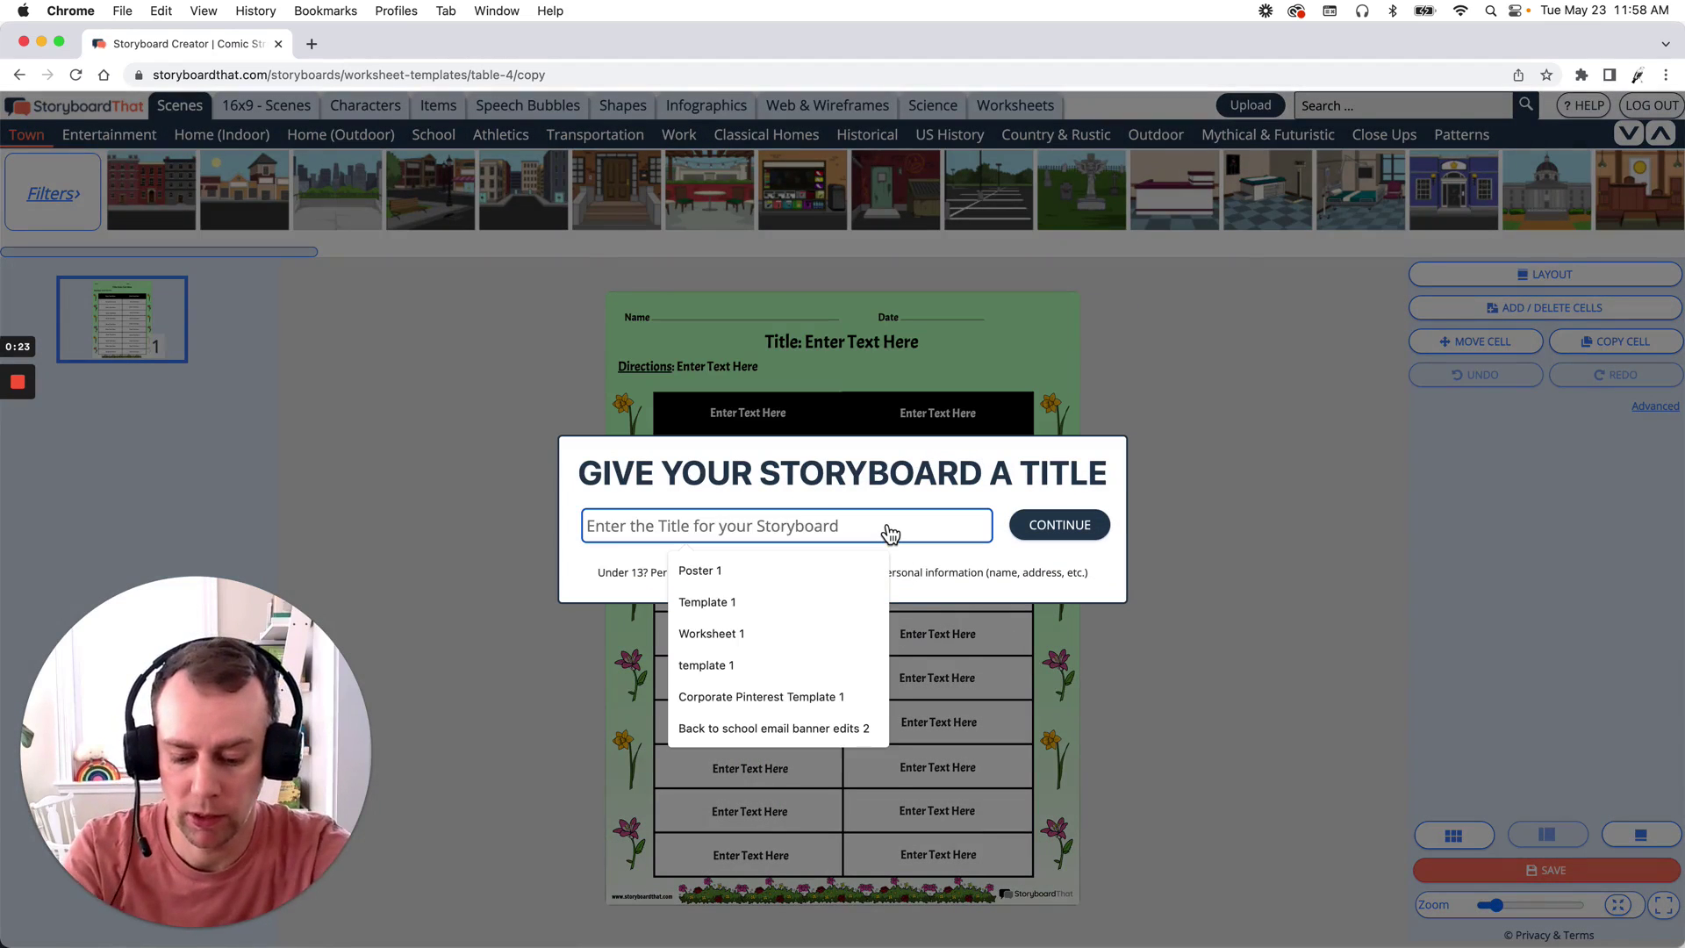
text(Tea)
key(BackSpace)
text(mplate)
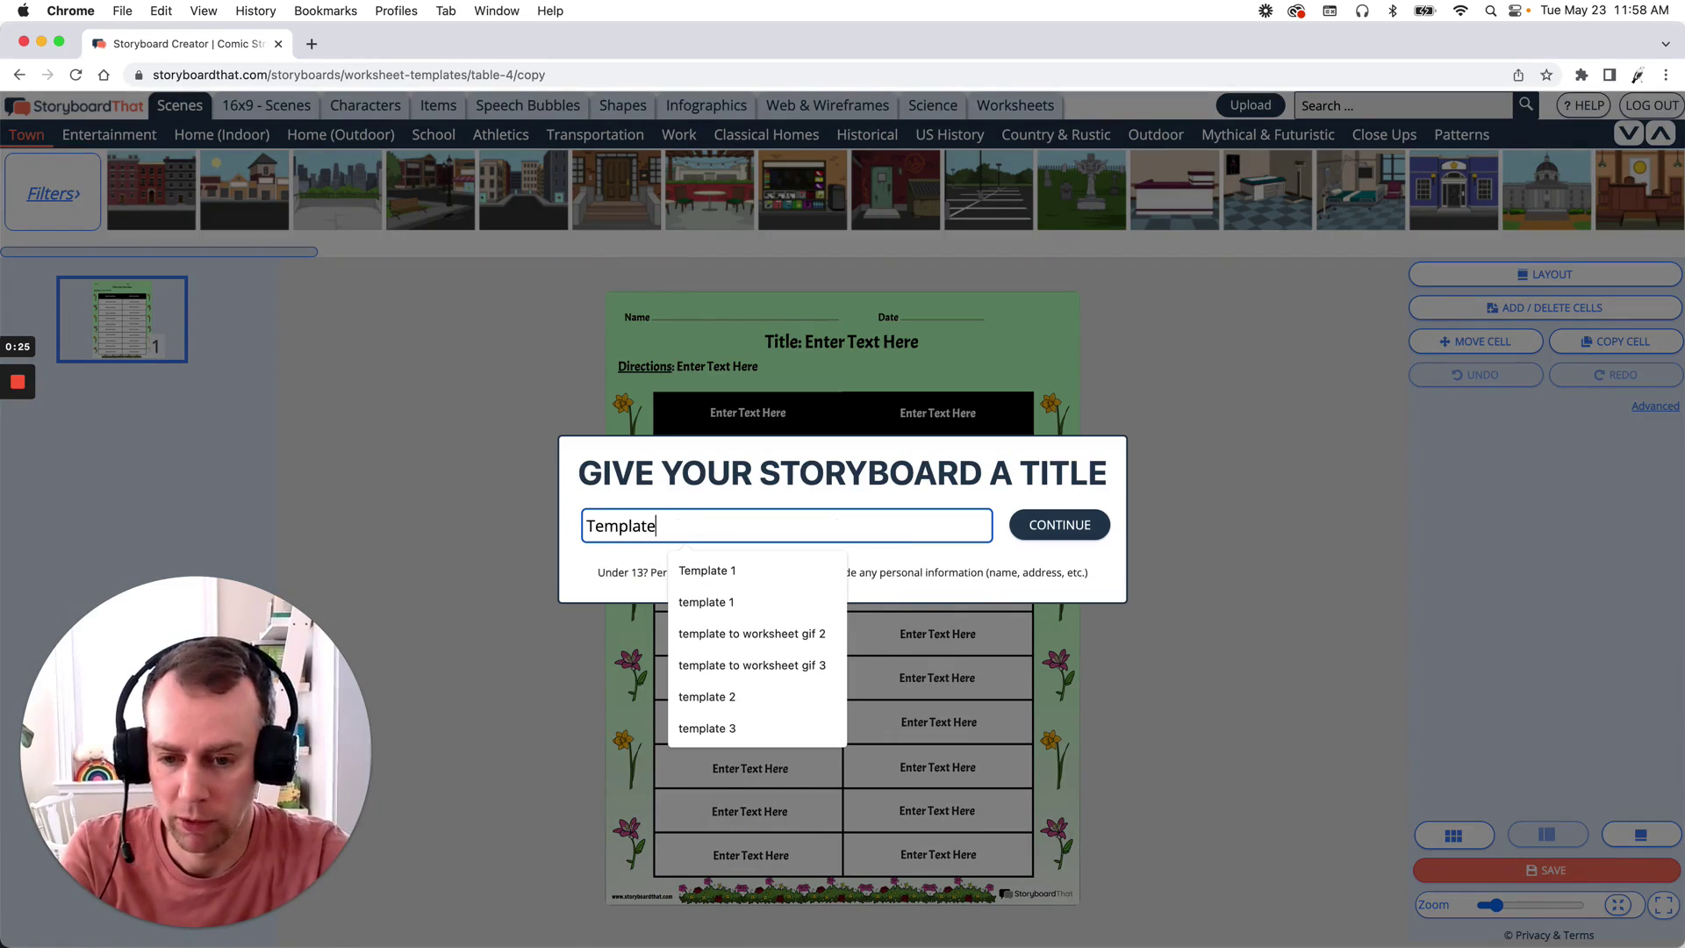
text( 1)
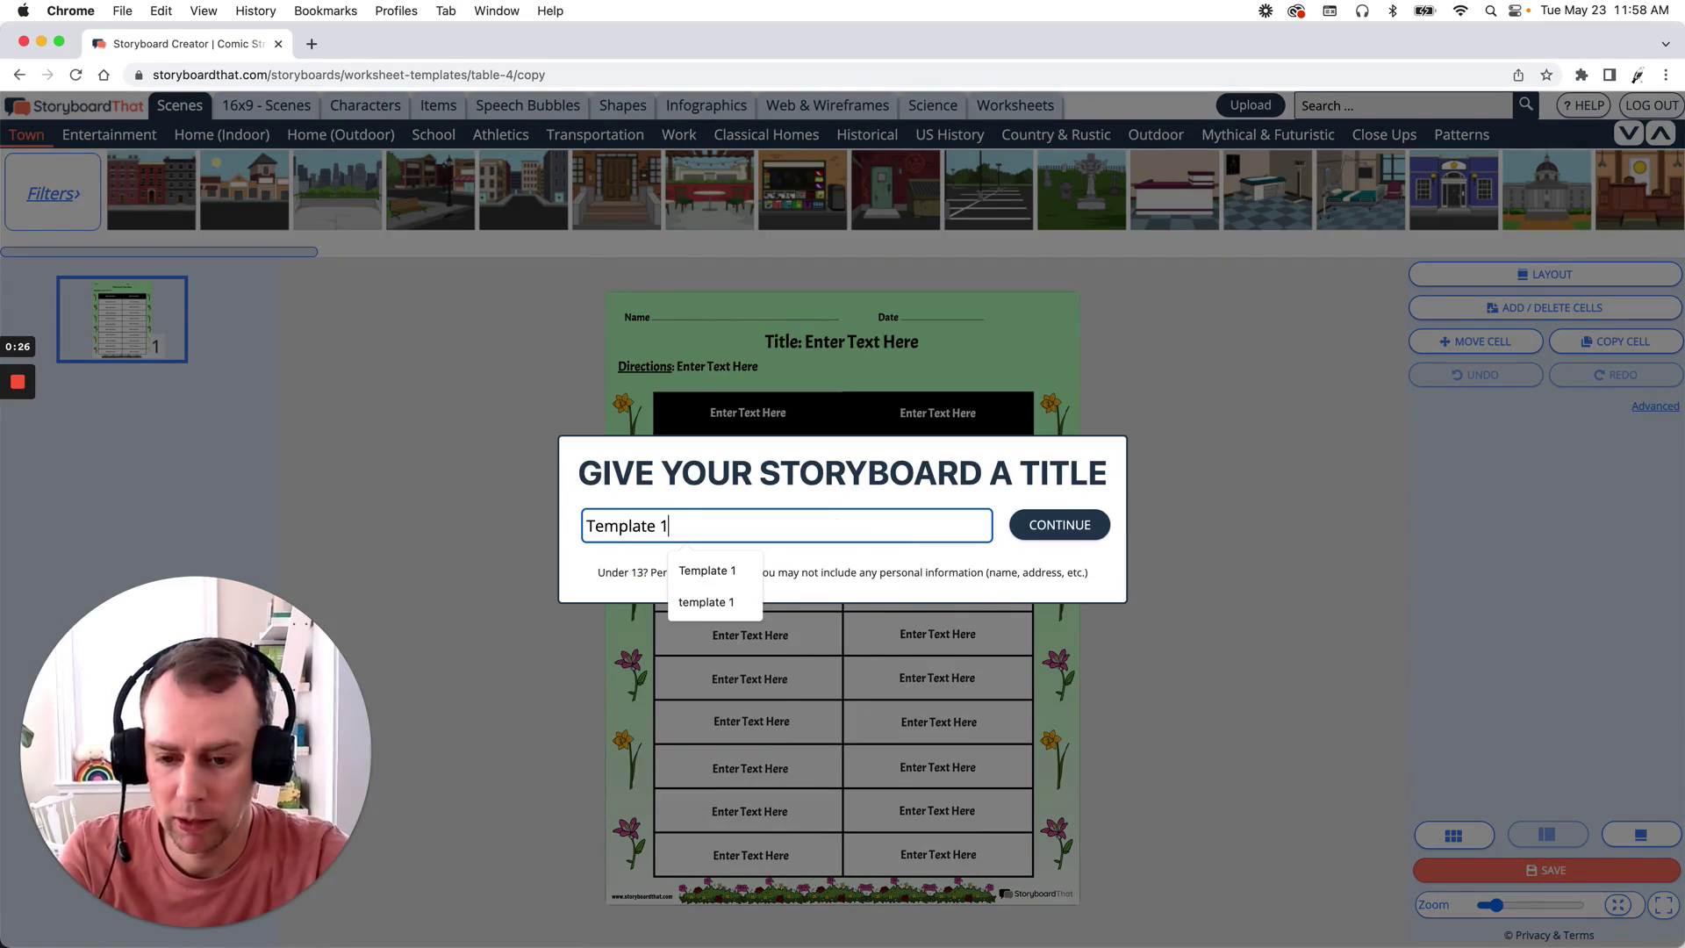
click(1060, 526)
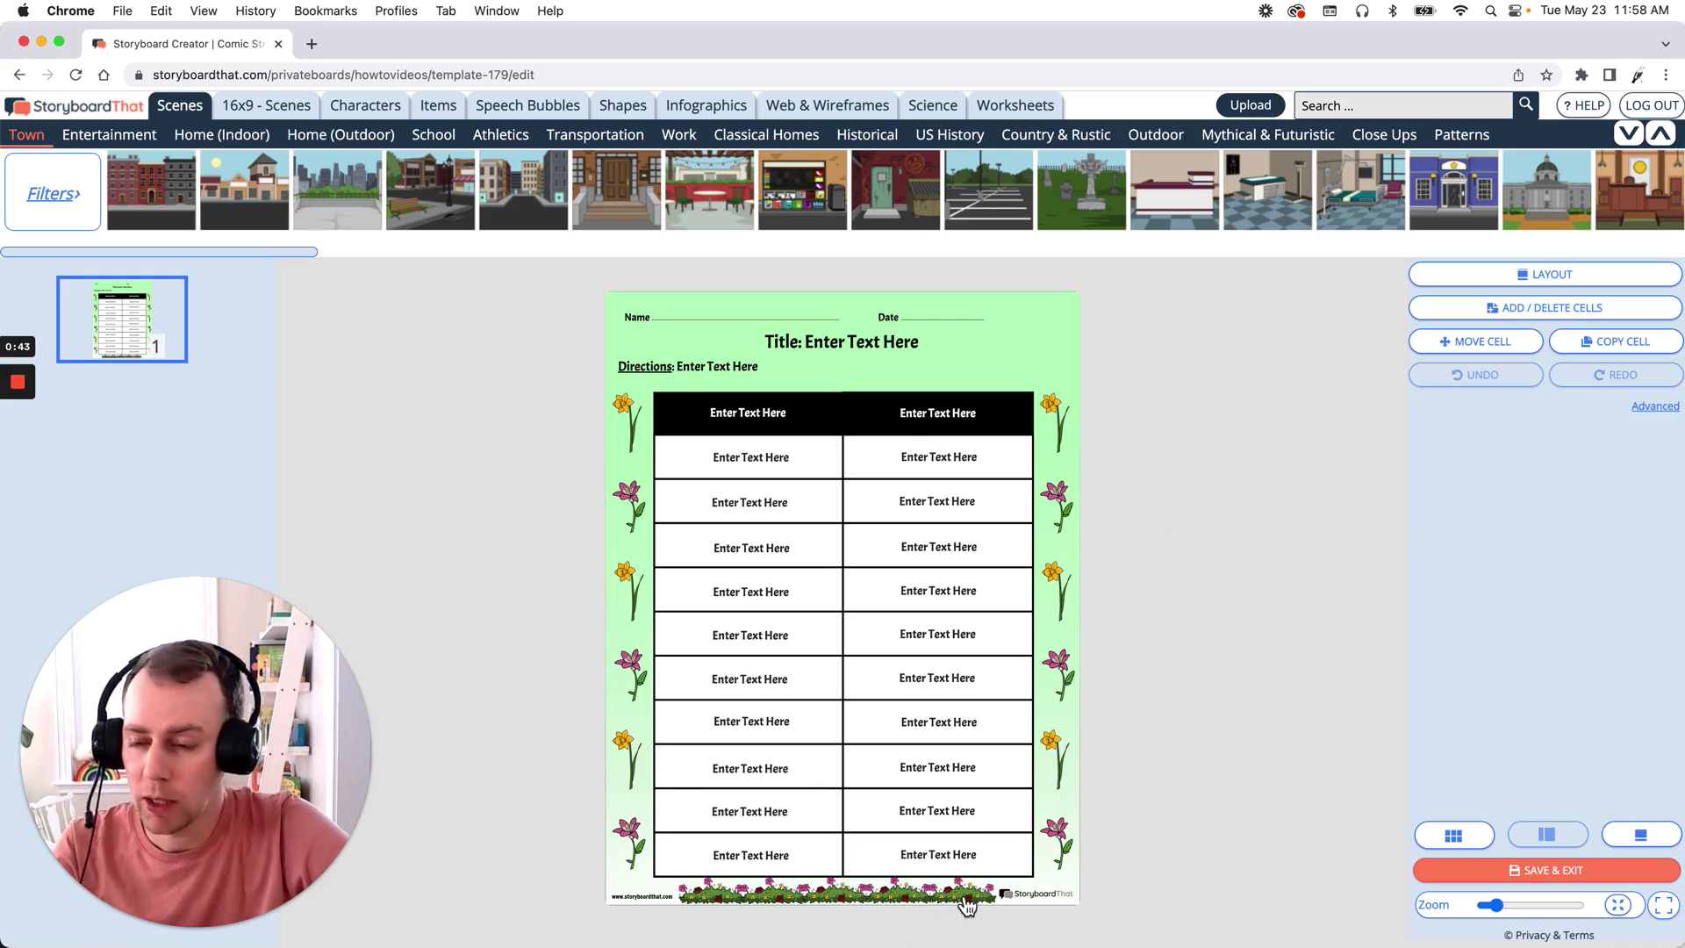
Step: Show the Jobs category of the Characters library
mouse_move(393, 211)
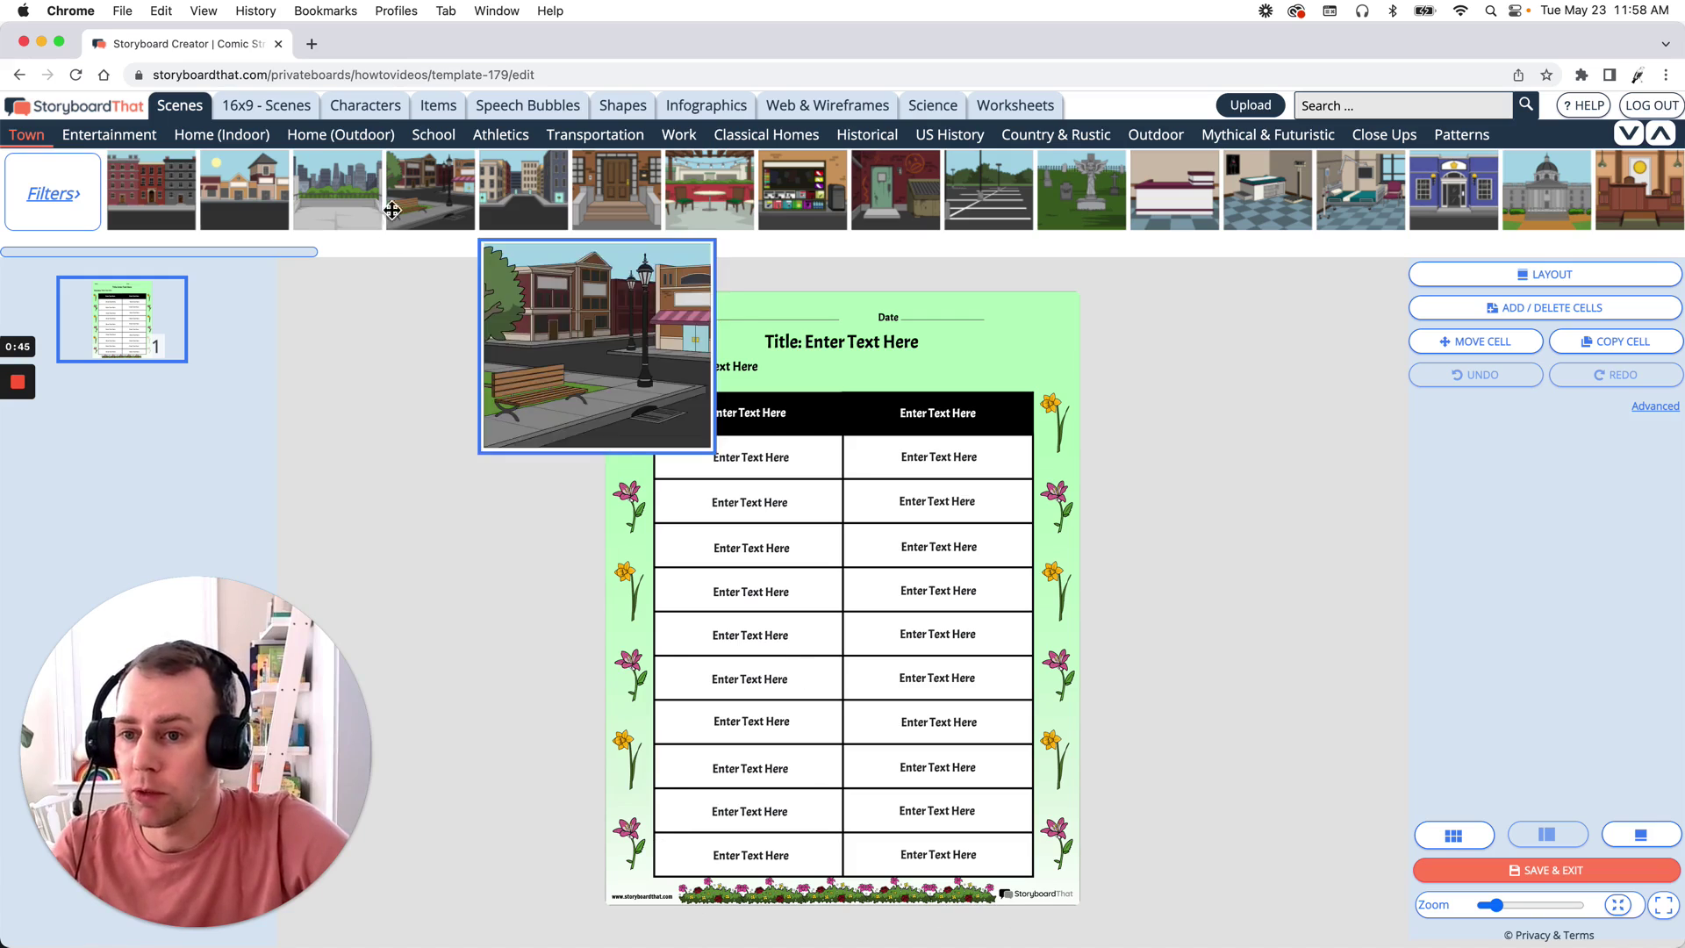
click(369, 112)
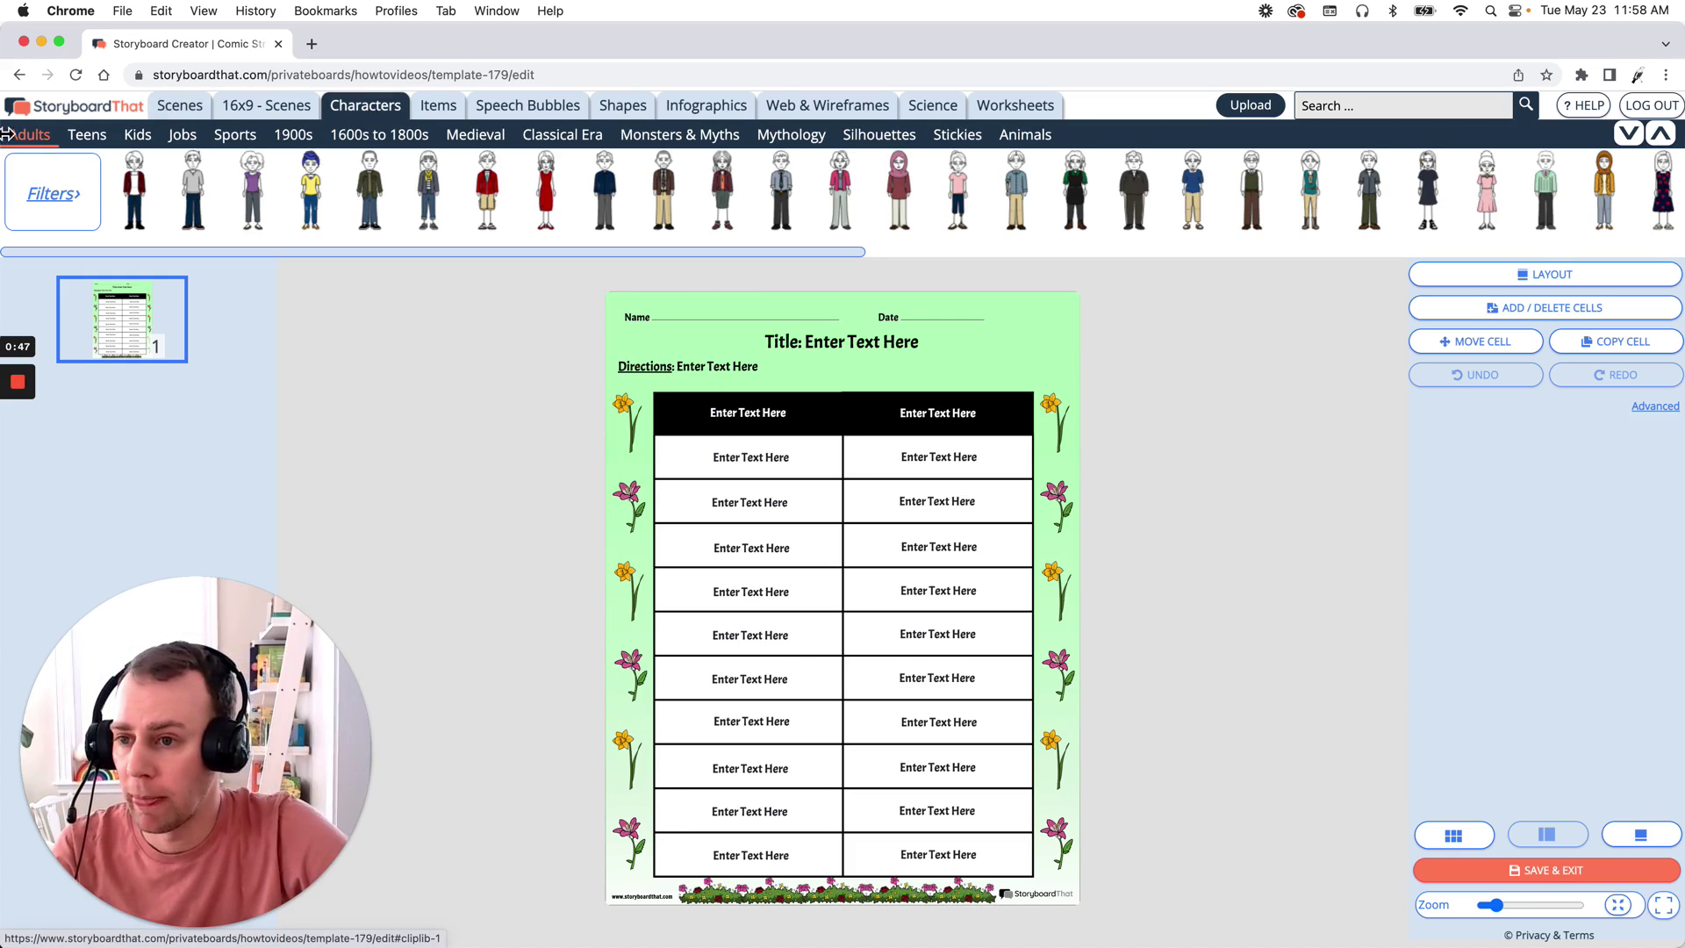
click(181, 136)
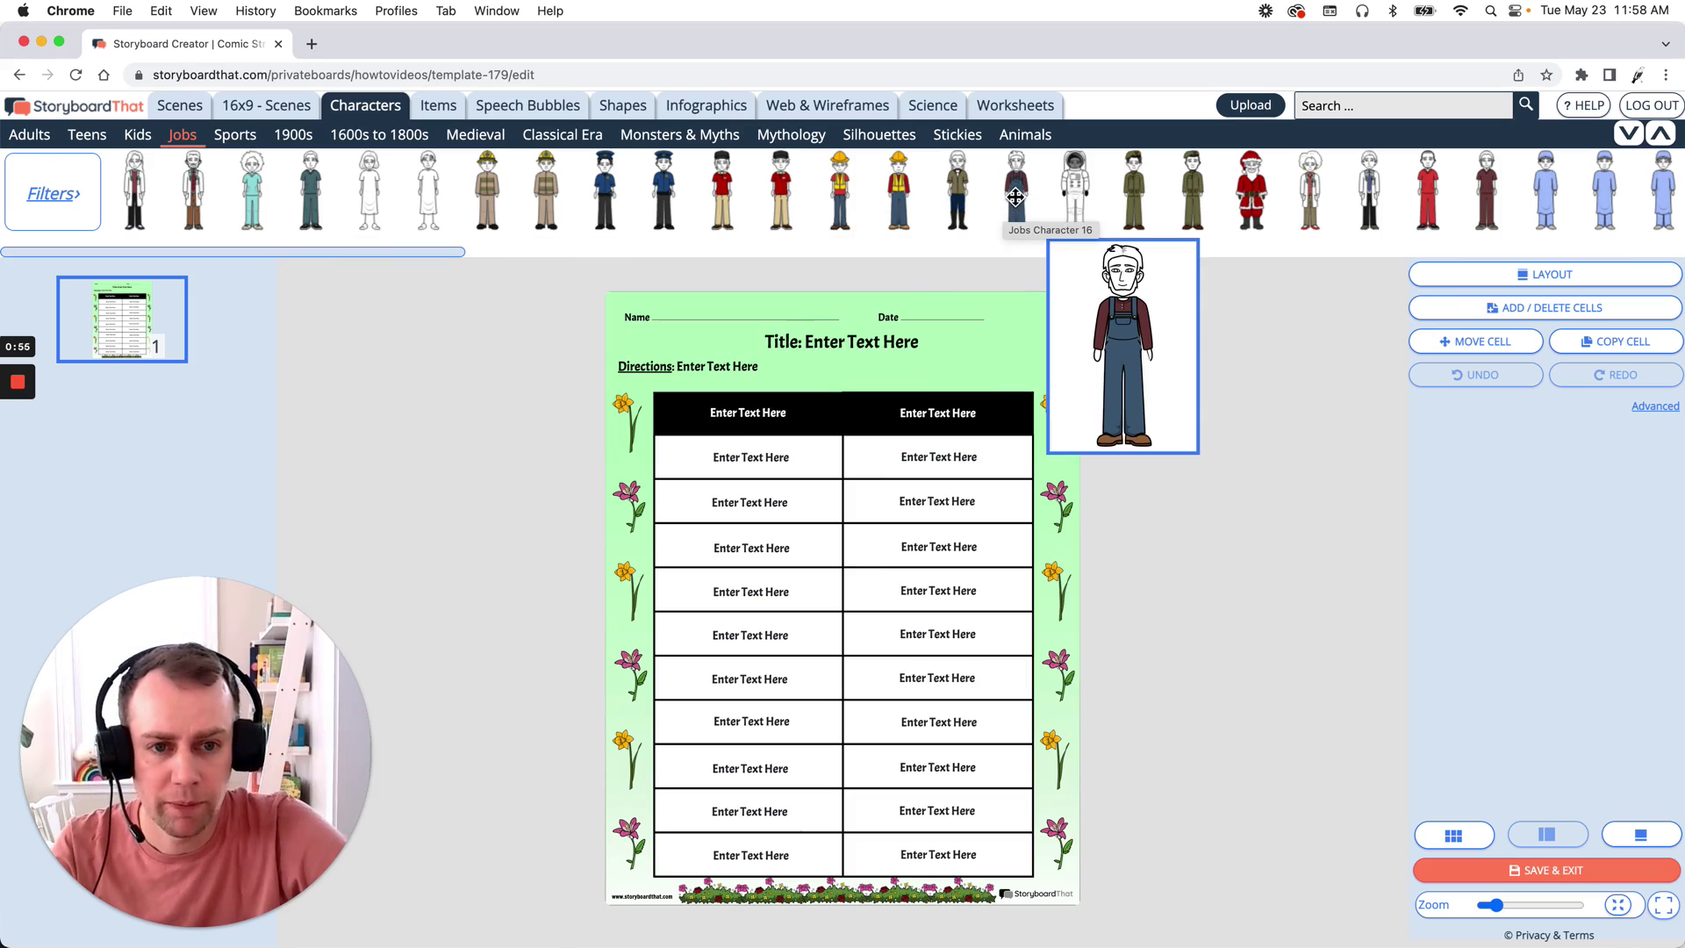
Step: Place the overalls farmer with an open-mouth smile, hands on hips, and randomized grey/black/tan colours
drag(1022, 183, 1050, 786)
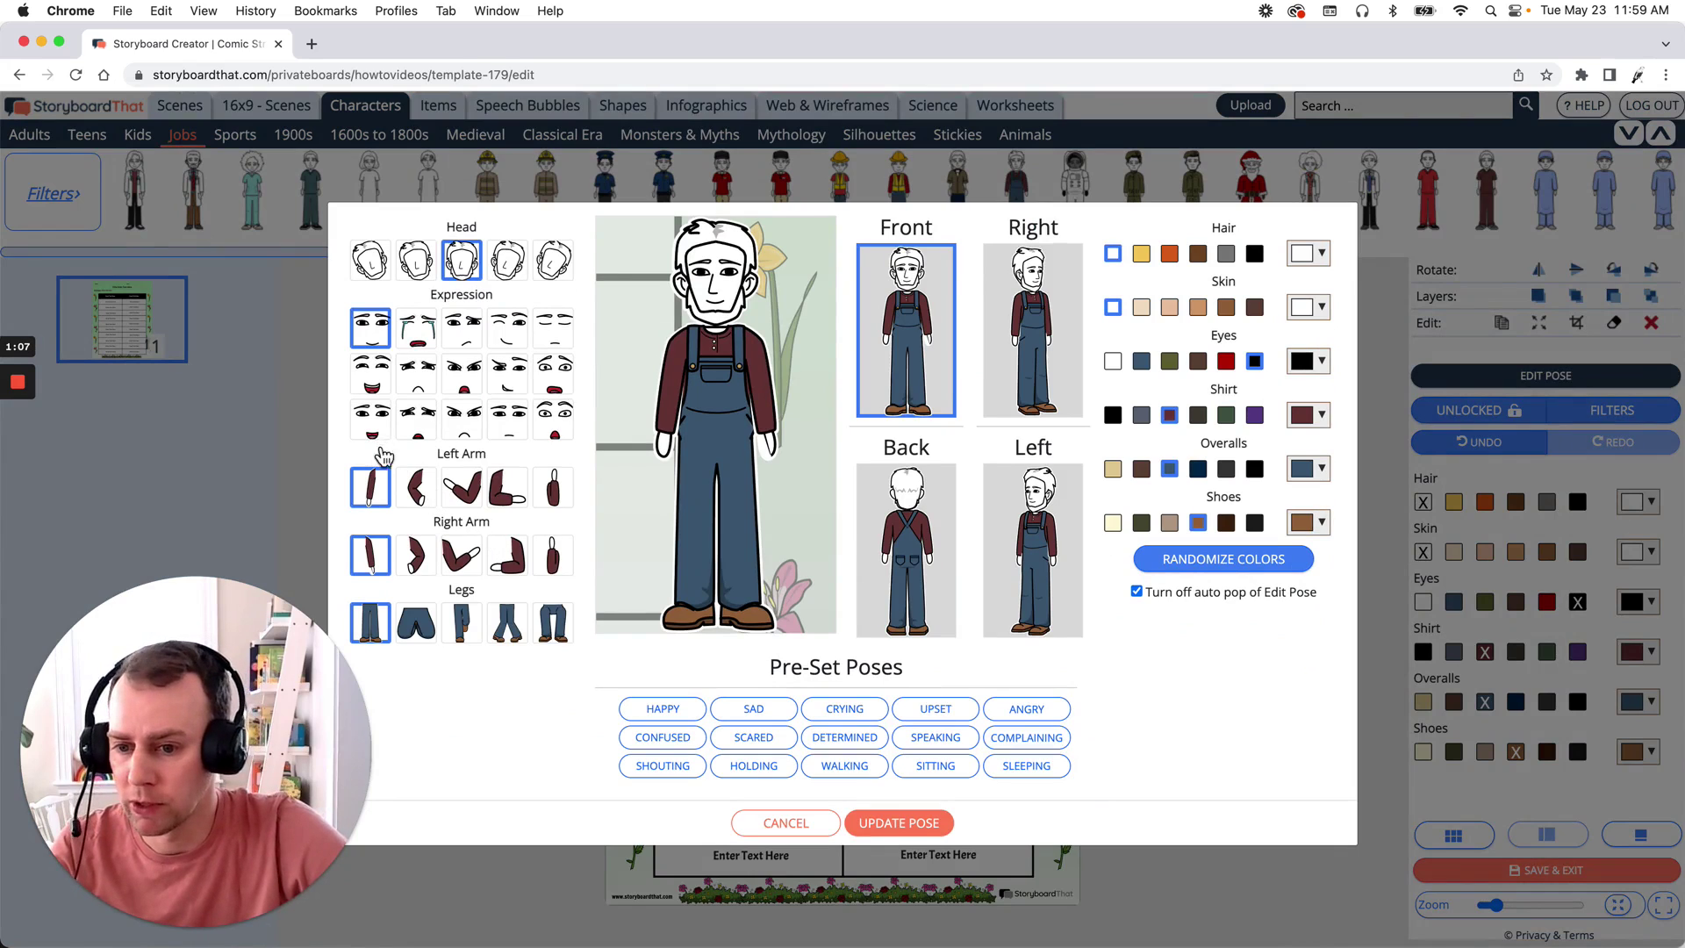
click(371, 426)
click(416, 487)
click(416, 555)
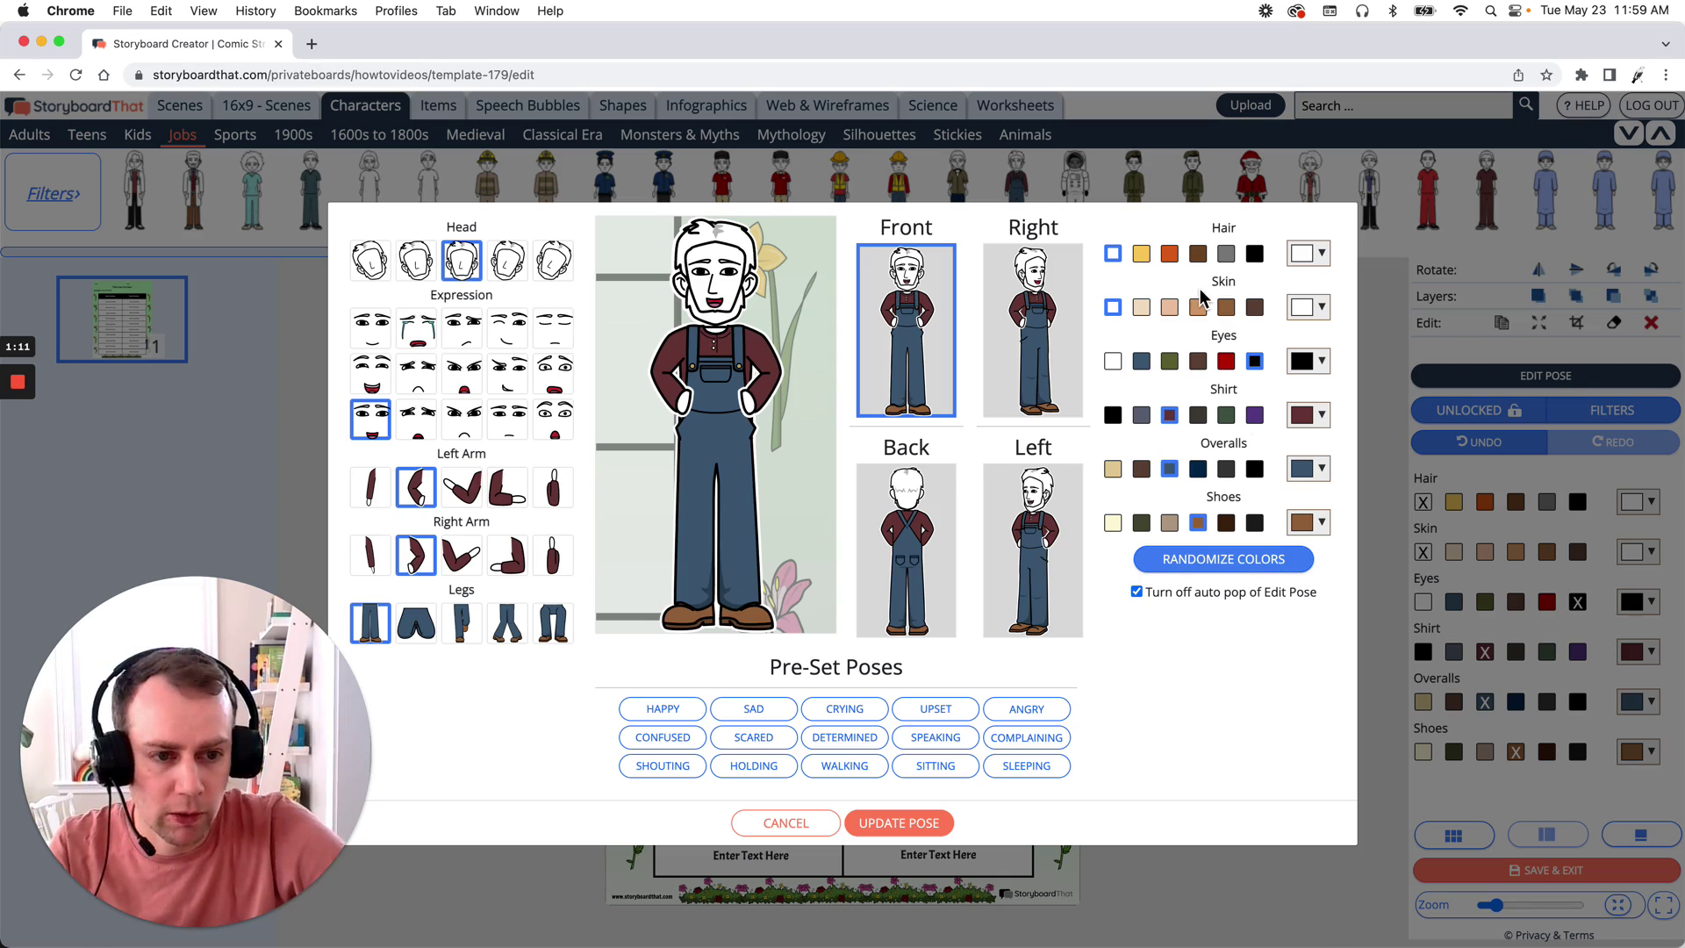
click(1262, 570)
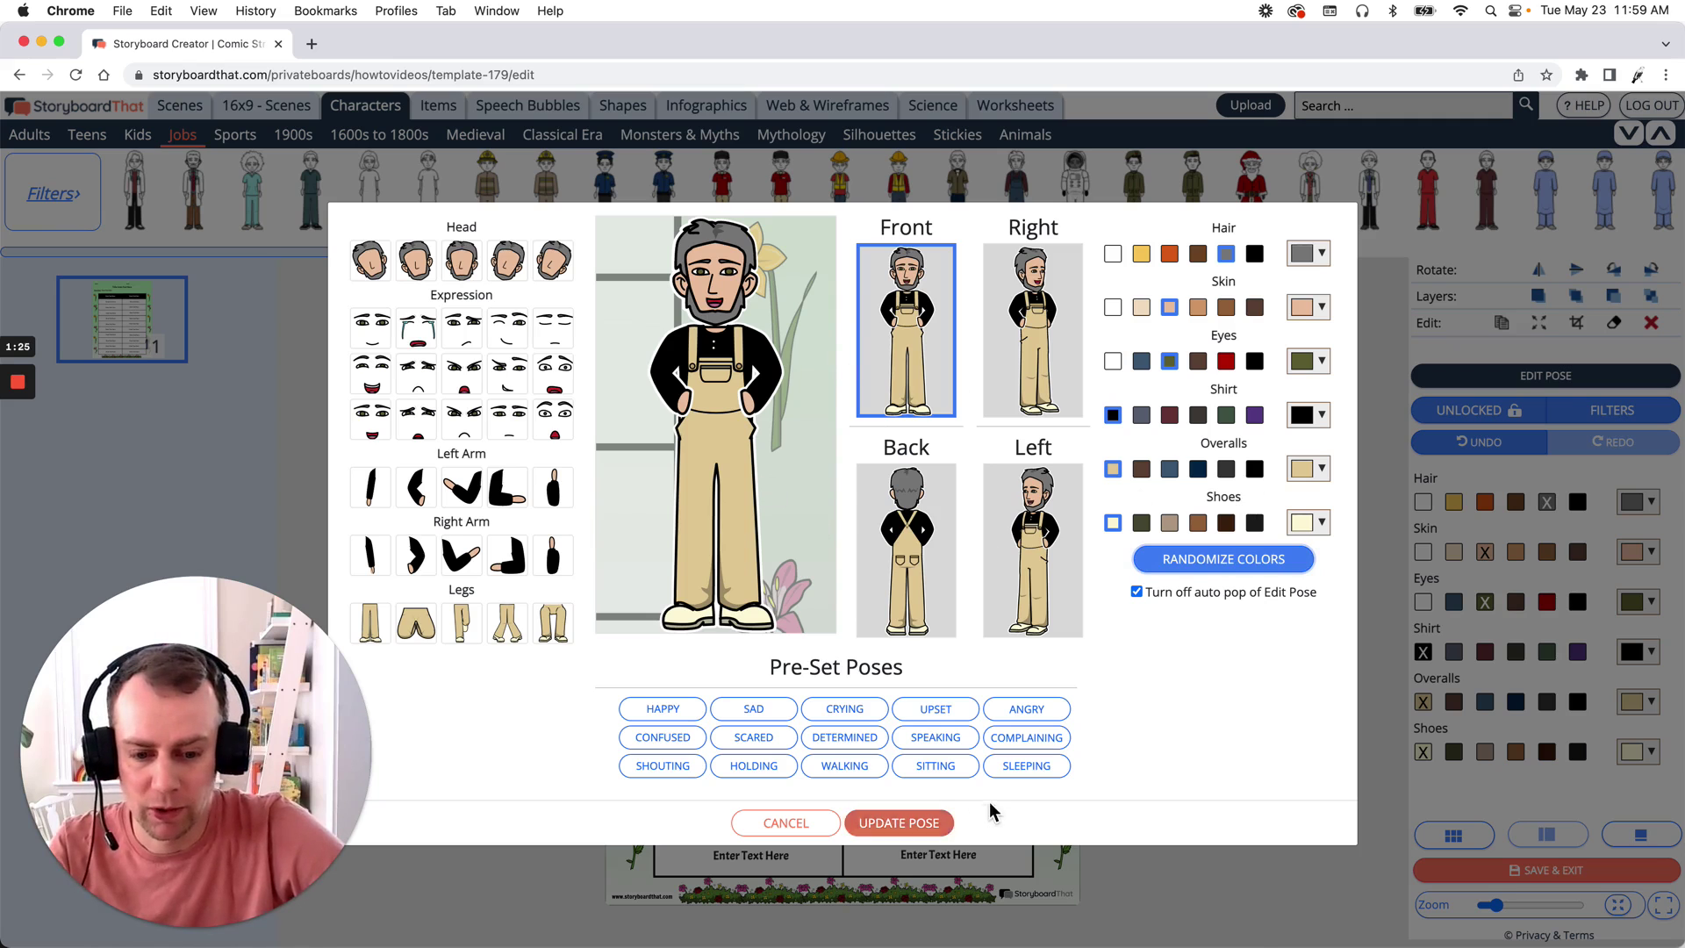
click(933, 825)
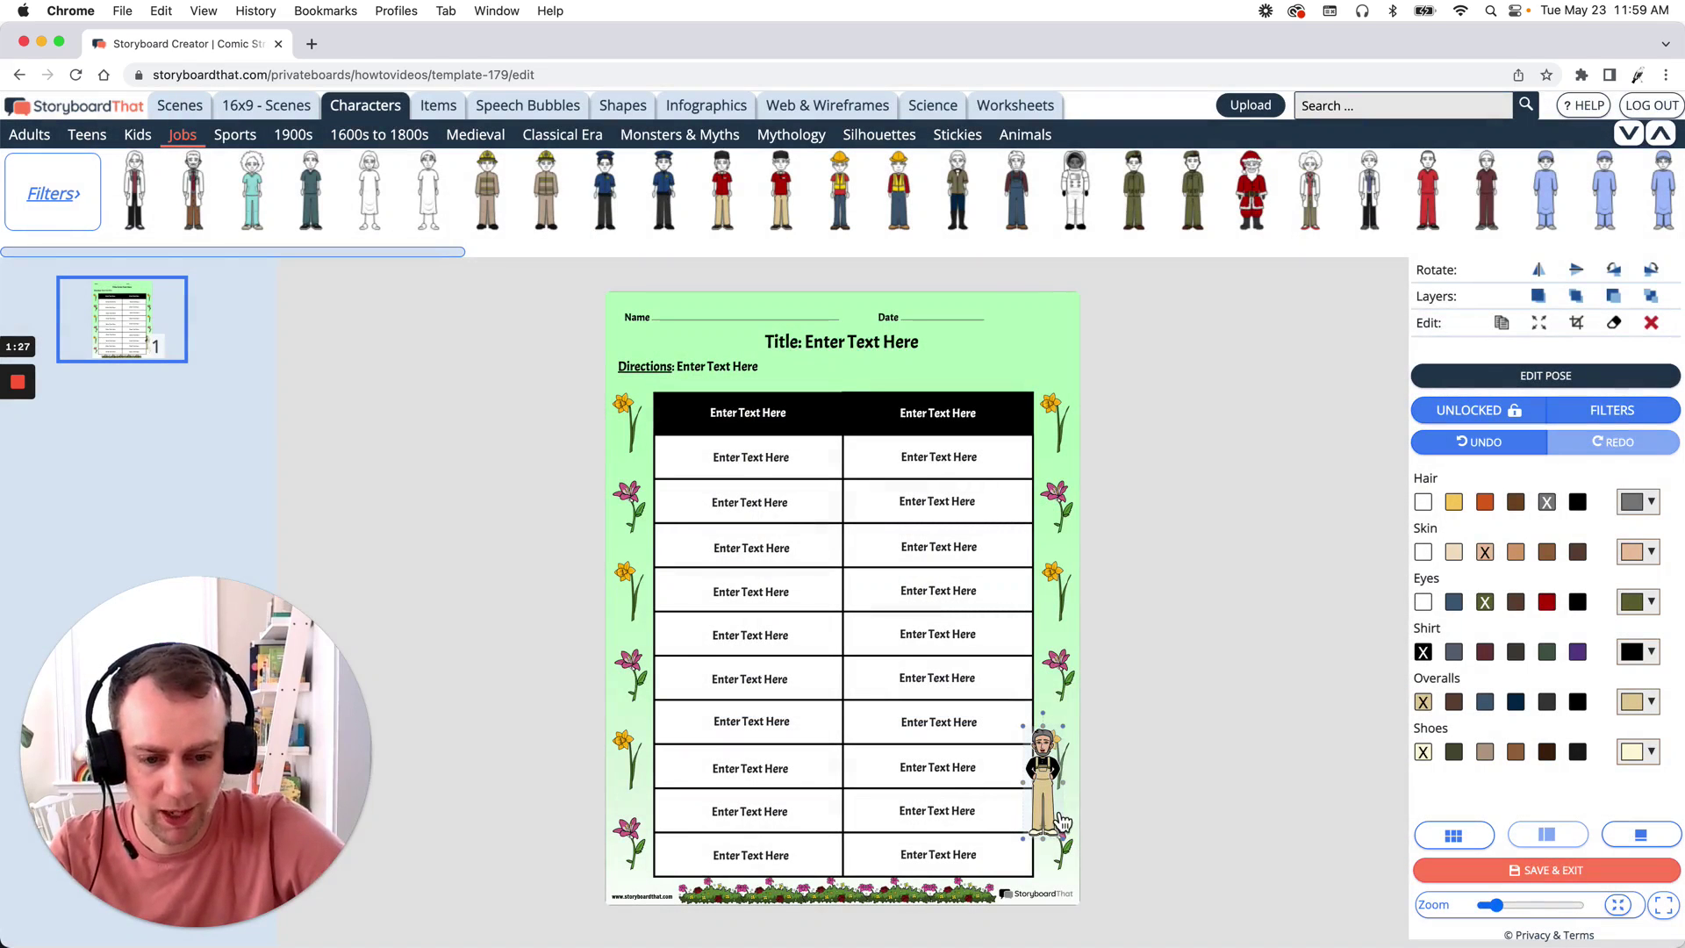
Step: Move the farmer to the worksheet's lower right and enlarge him across the bottom rows
drag(1054, 804, 1048, 842)
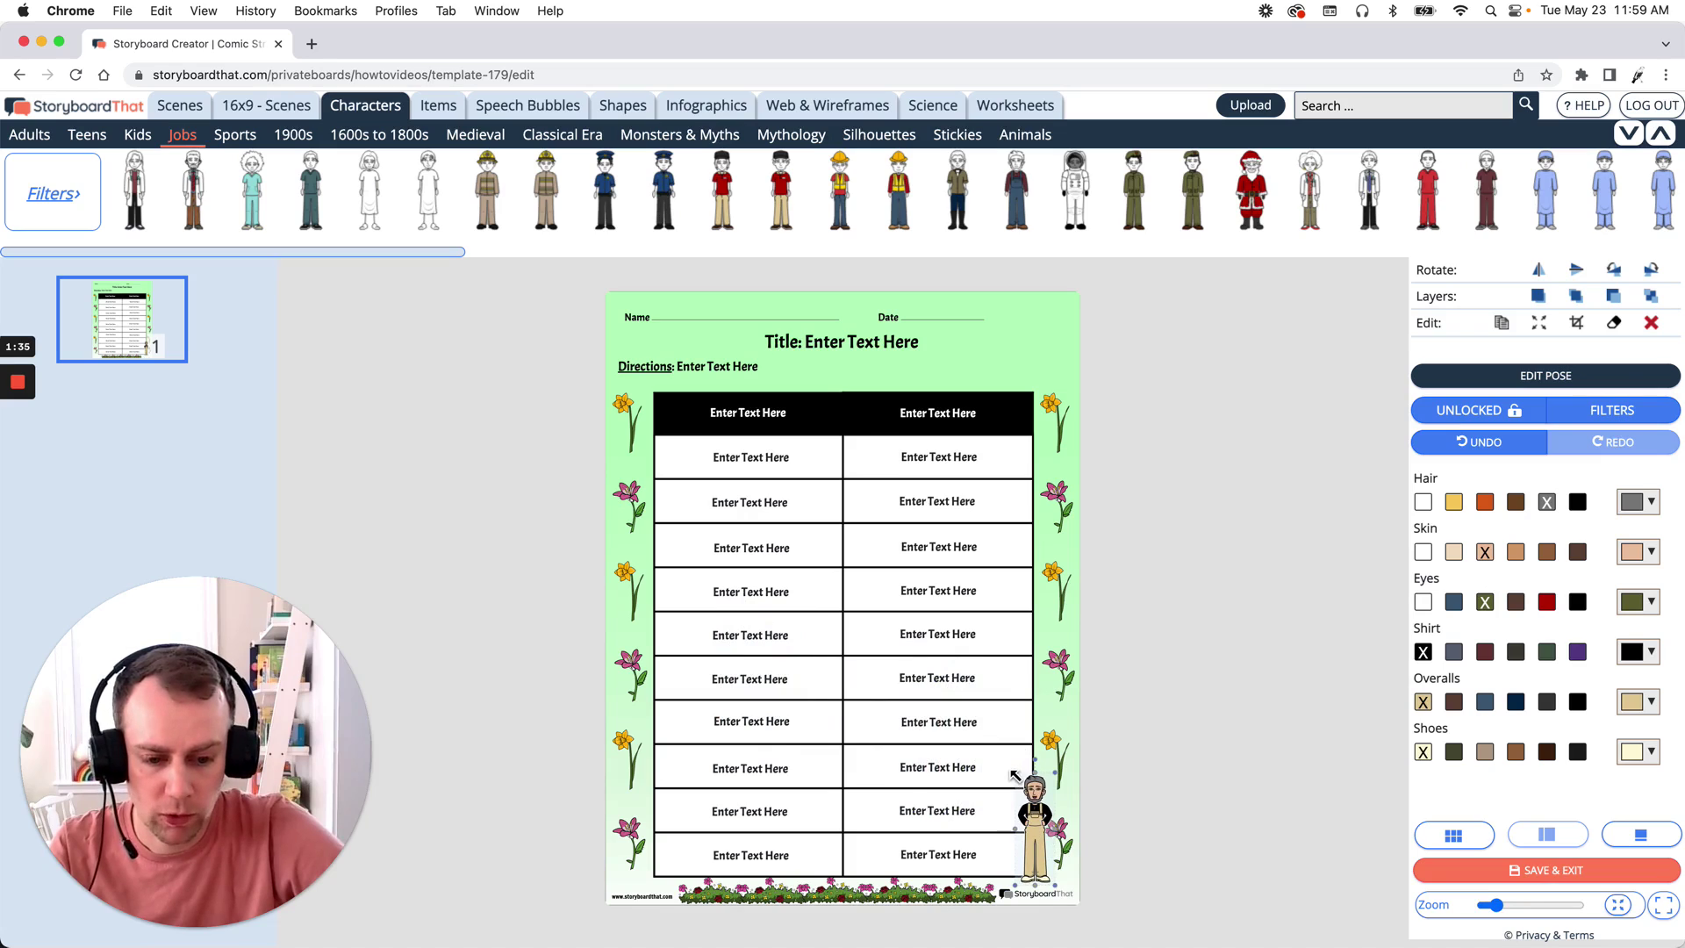
drag(1015, 776, 961, 724)
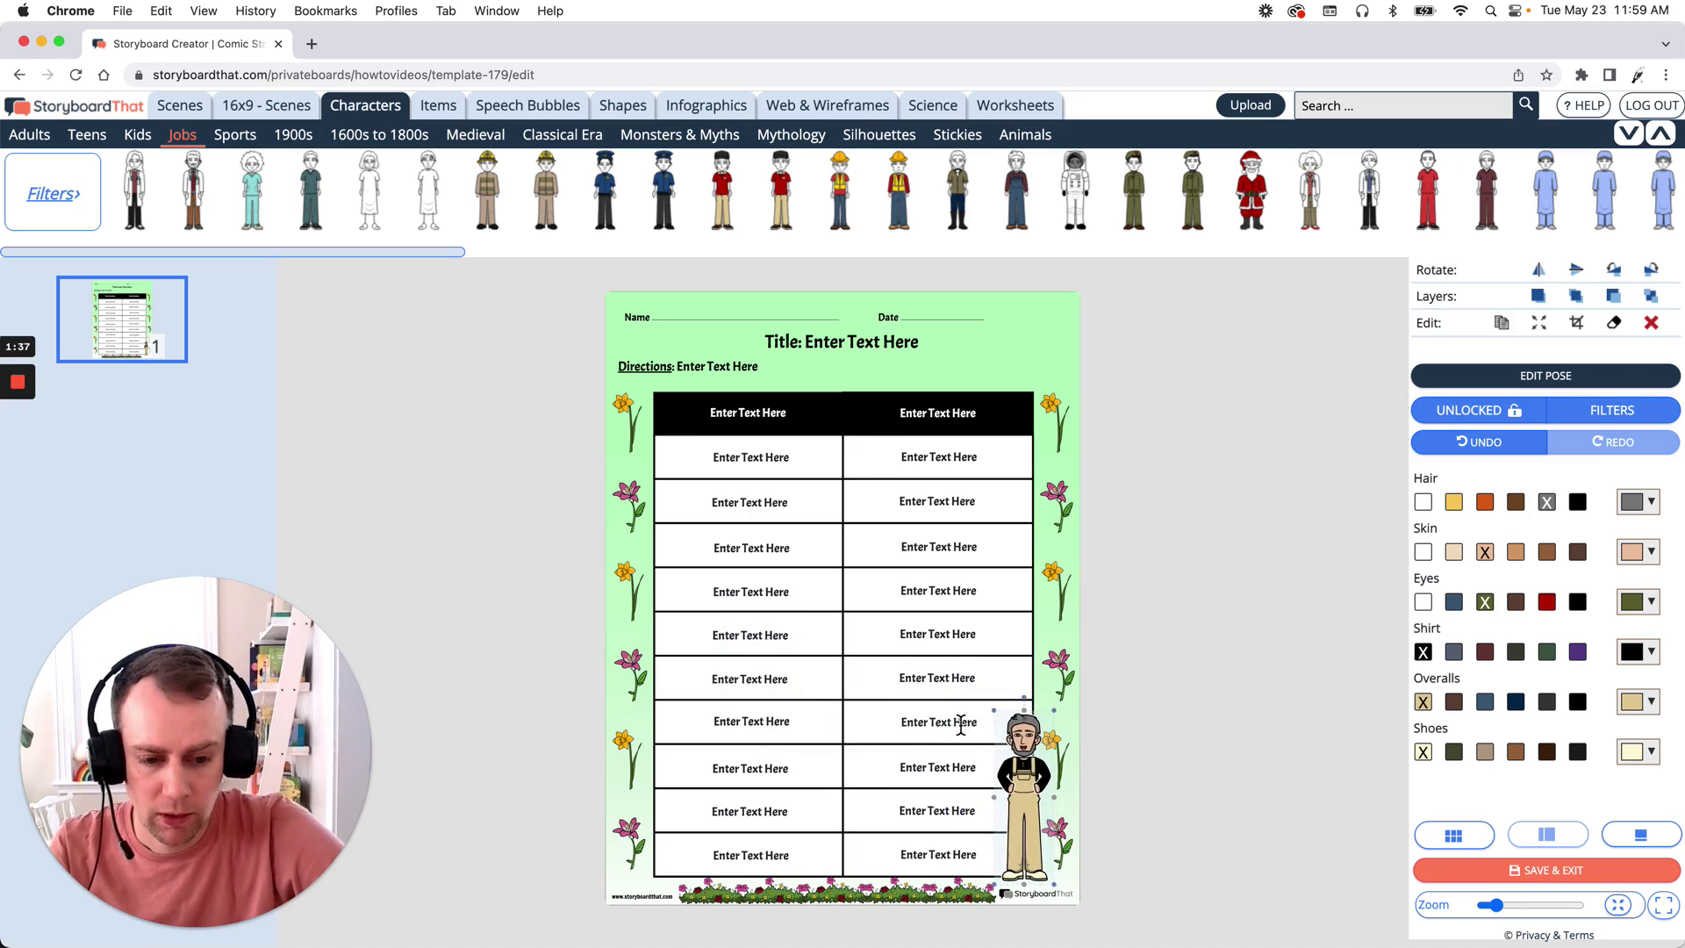
drag(1032, 770, 1037, 769)
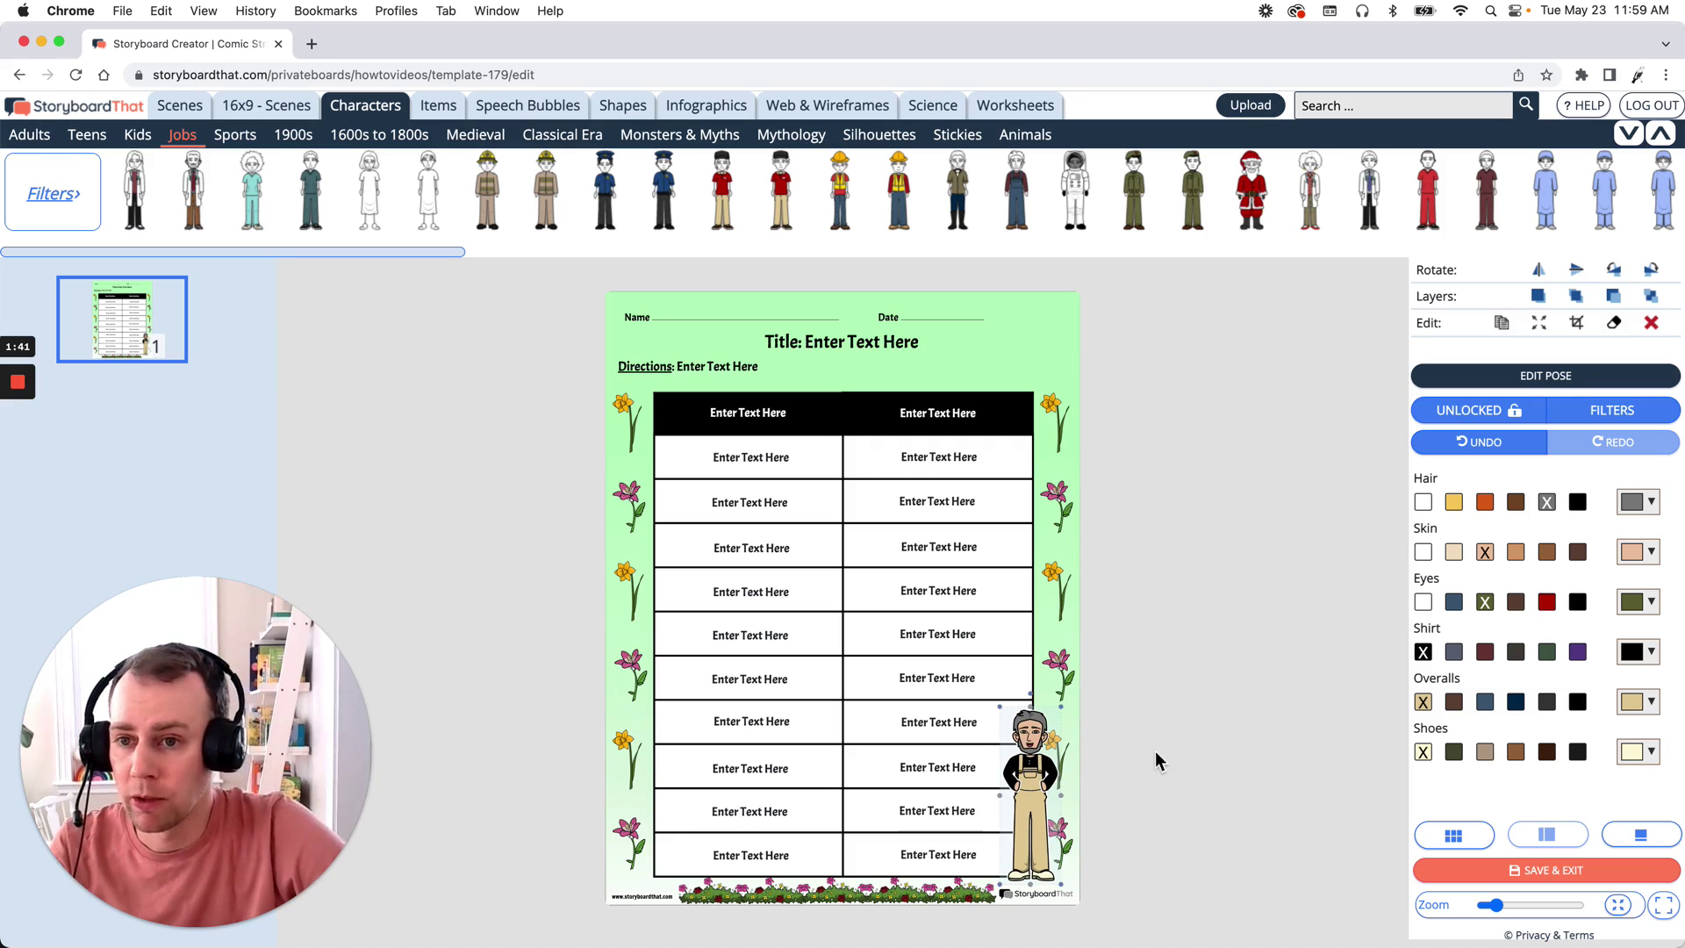
Step: Show the Food items library and deselect the farmer
click(436, 112)
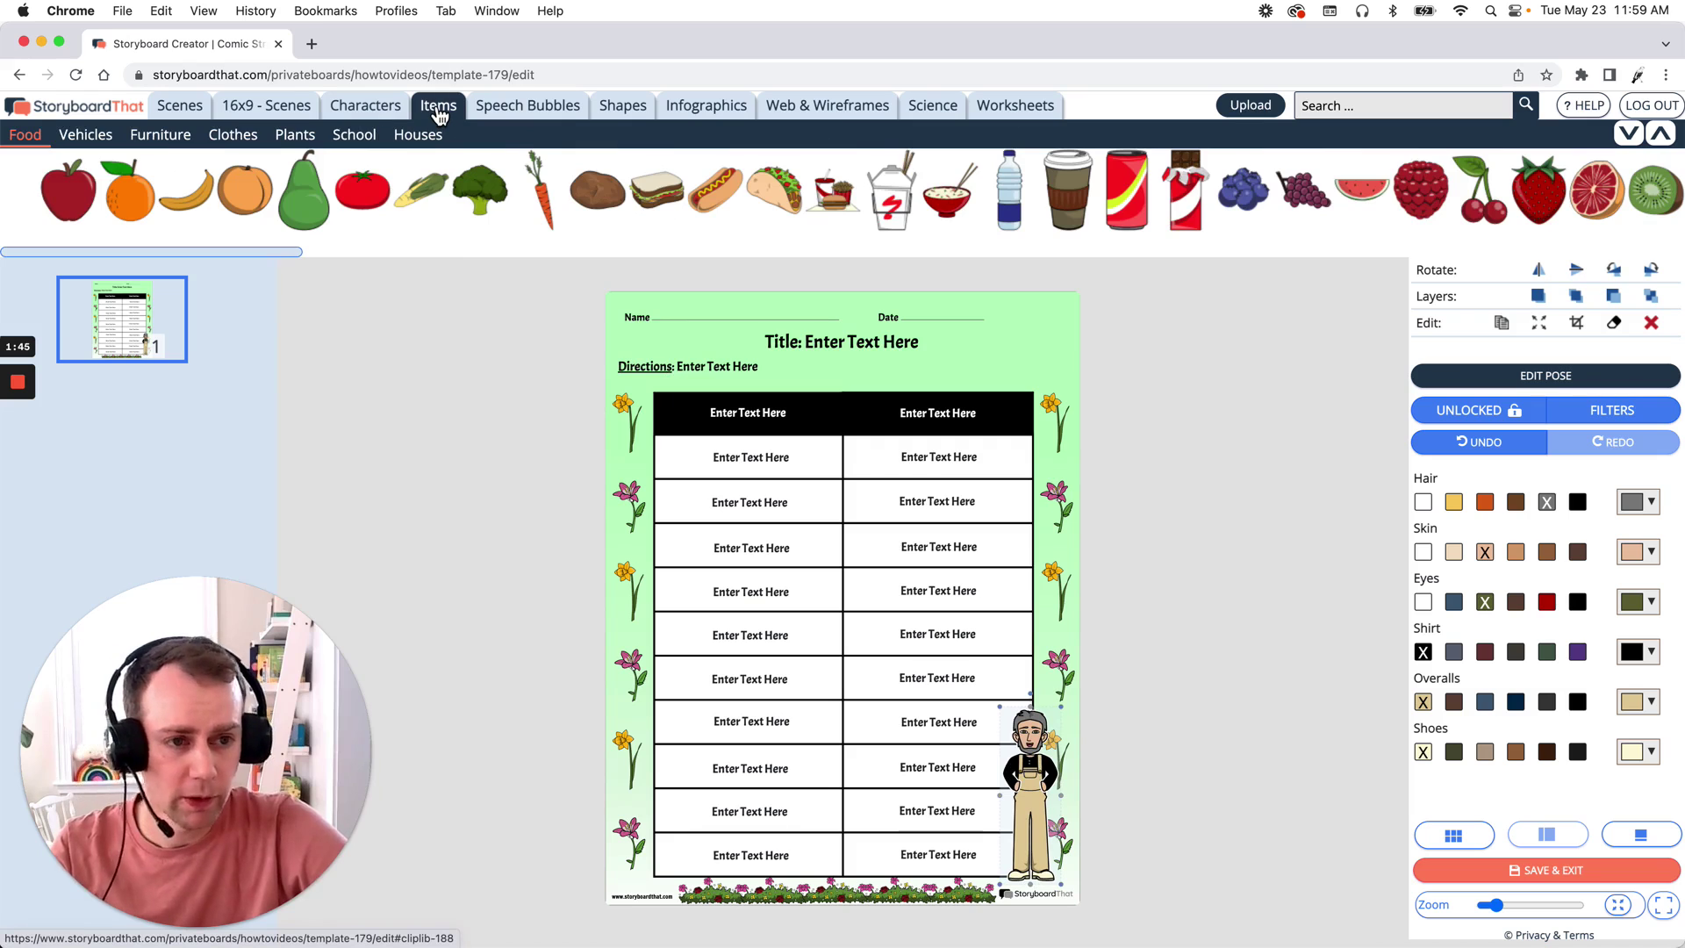
click(1341, 109)
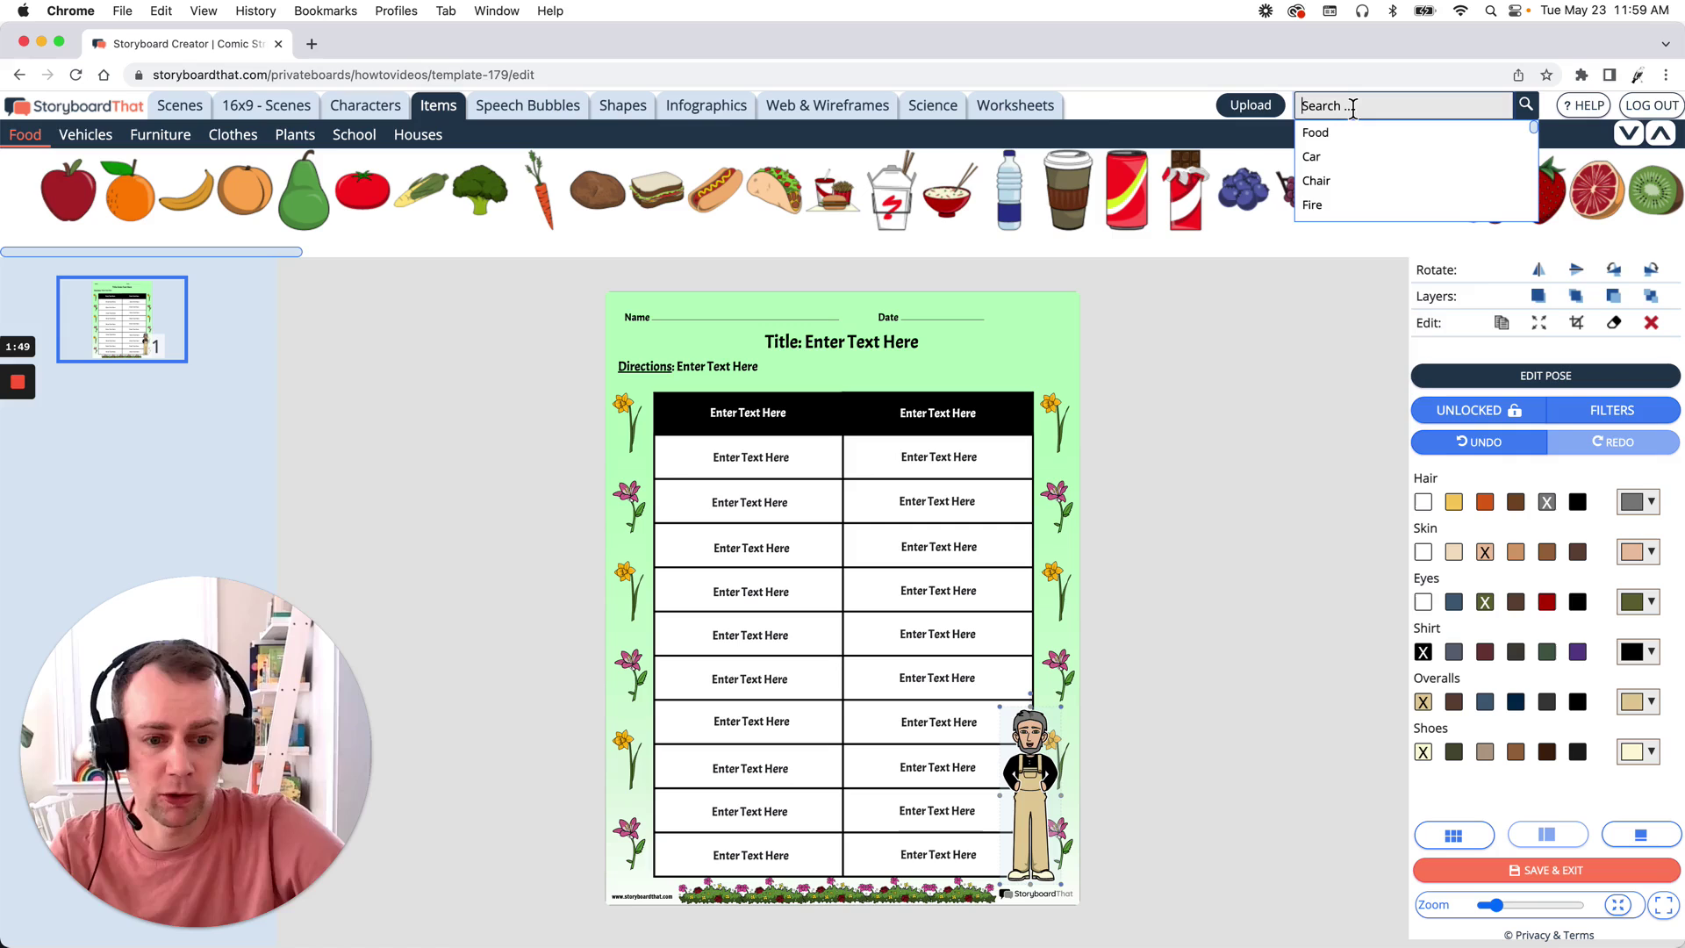
click(1075, 418)
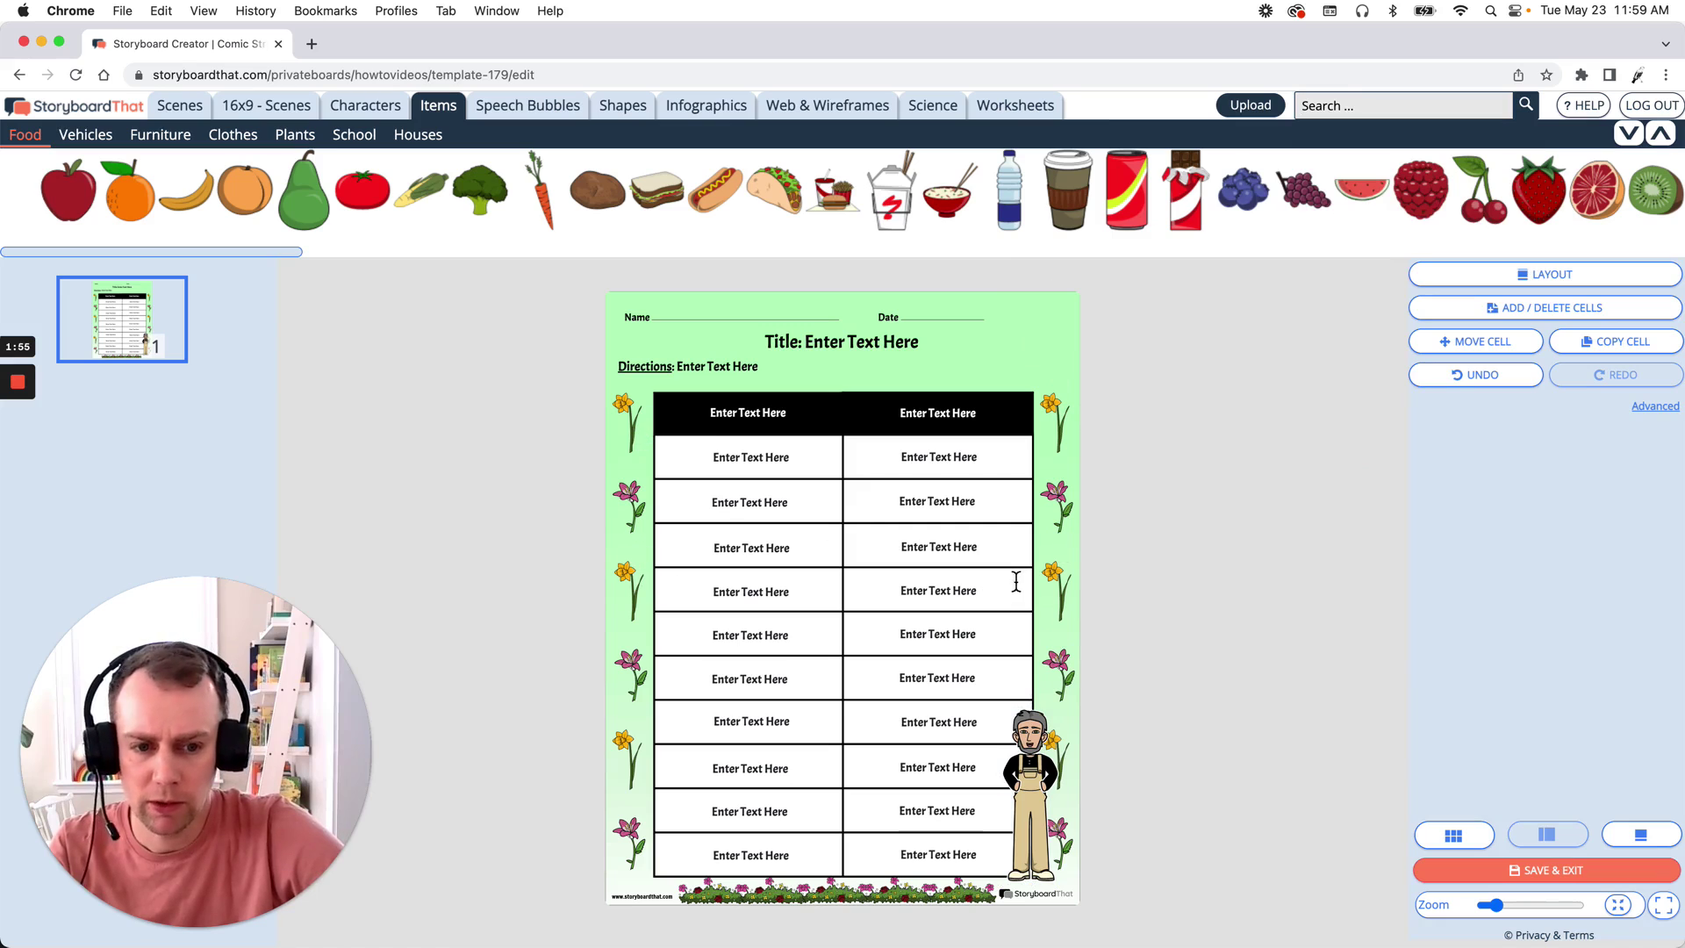
Step: Select the whole right-hand flower column and delete it
click(1061, 415)
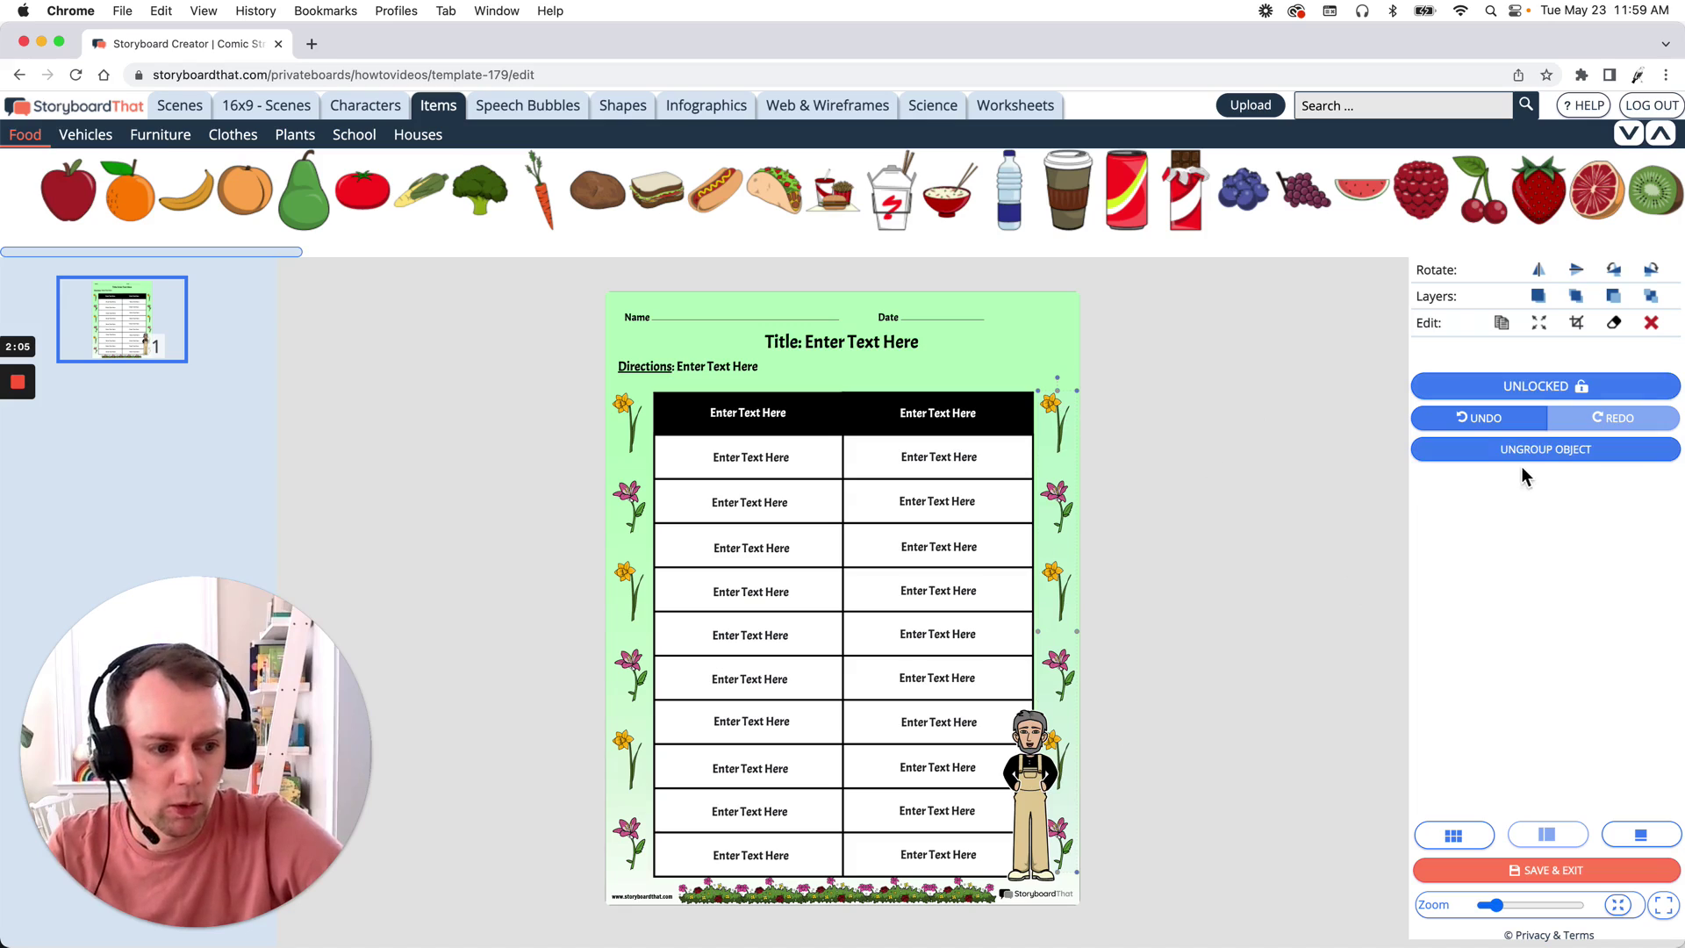
click(1213, 488)
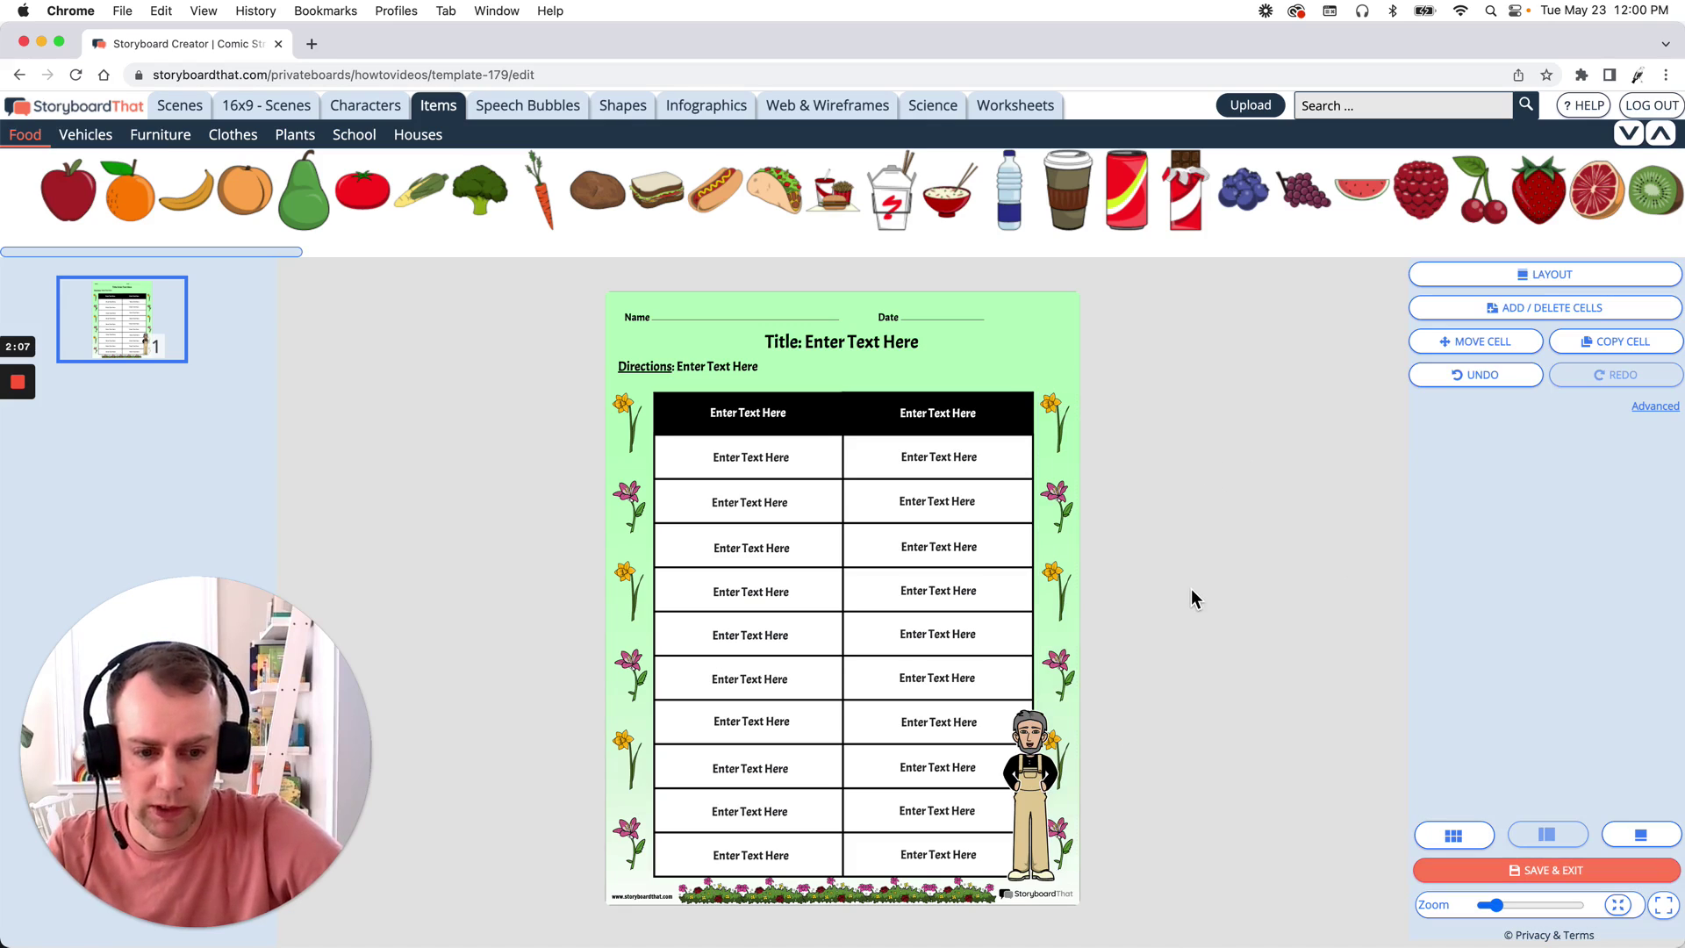
click(1066, 847)
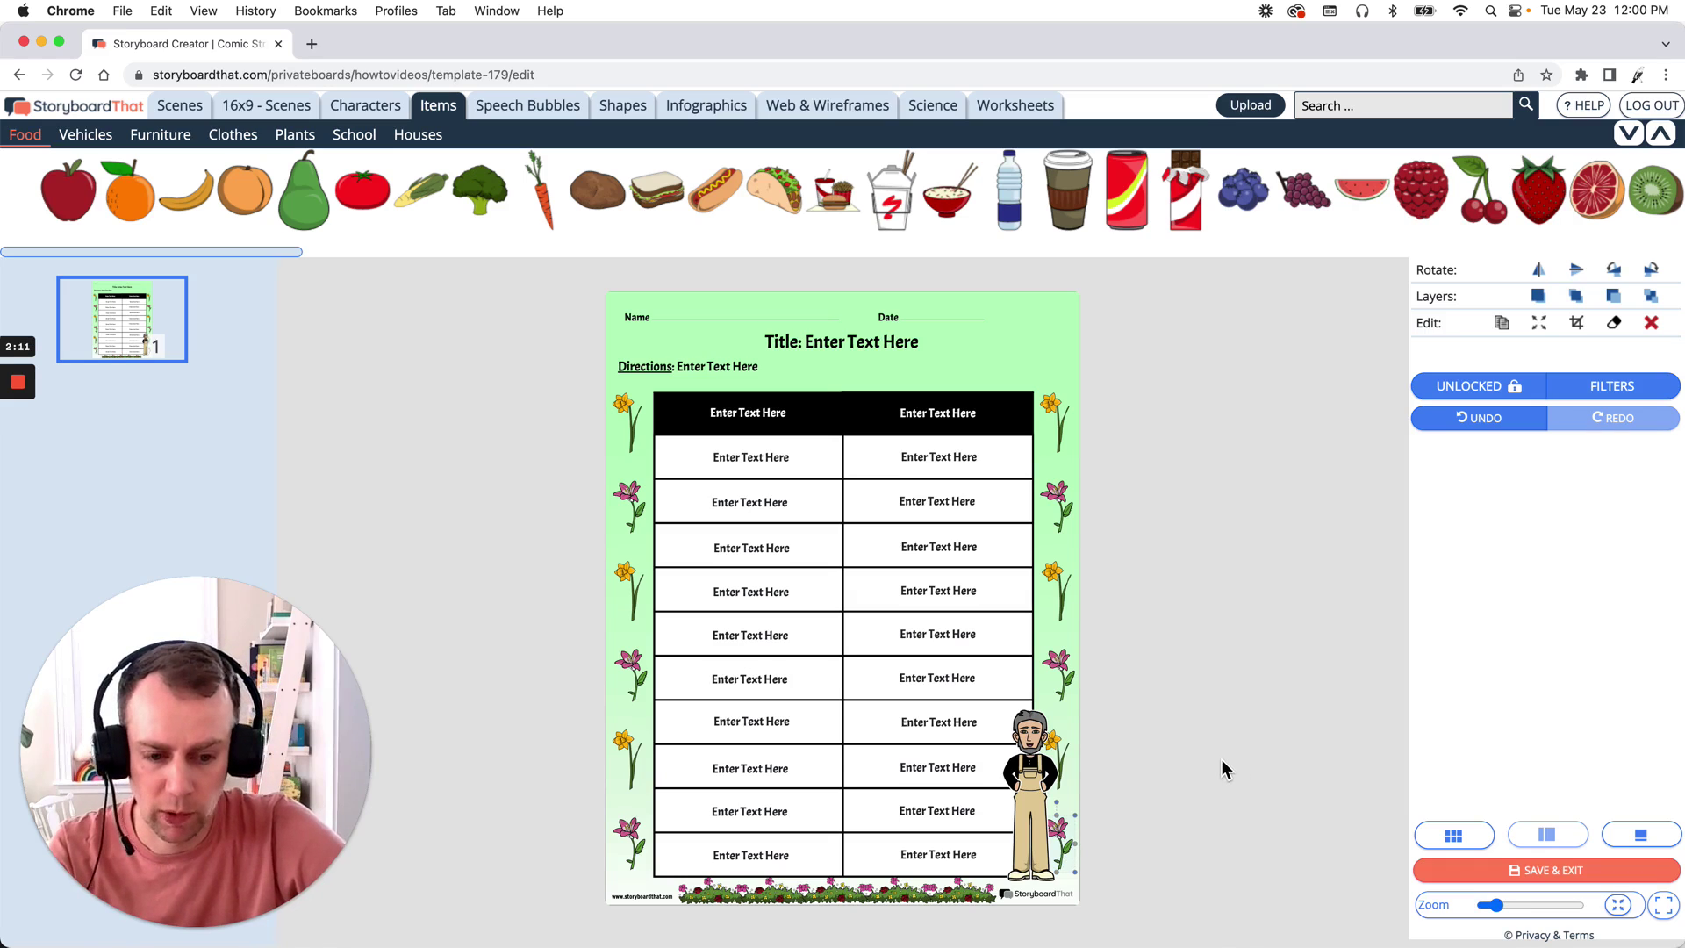
click(1450, 425)
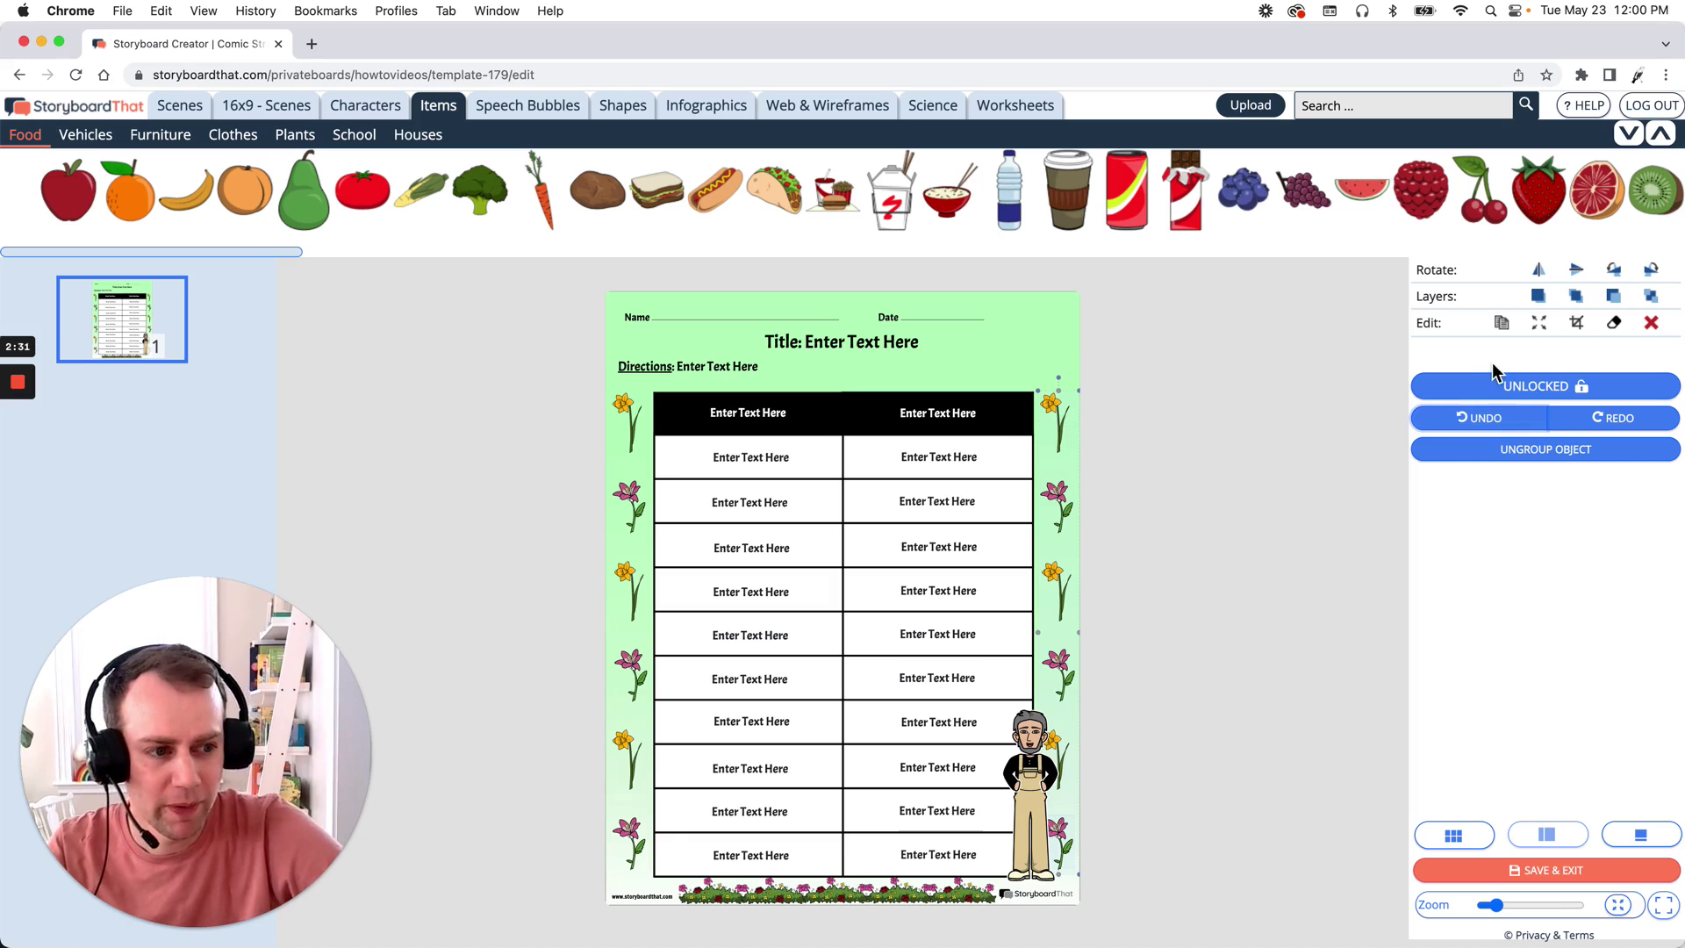
click(1651, 323)
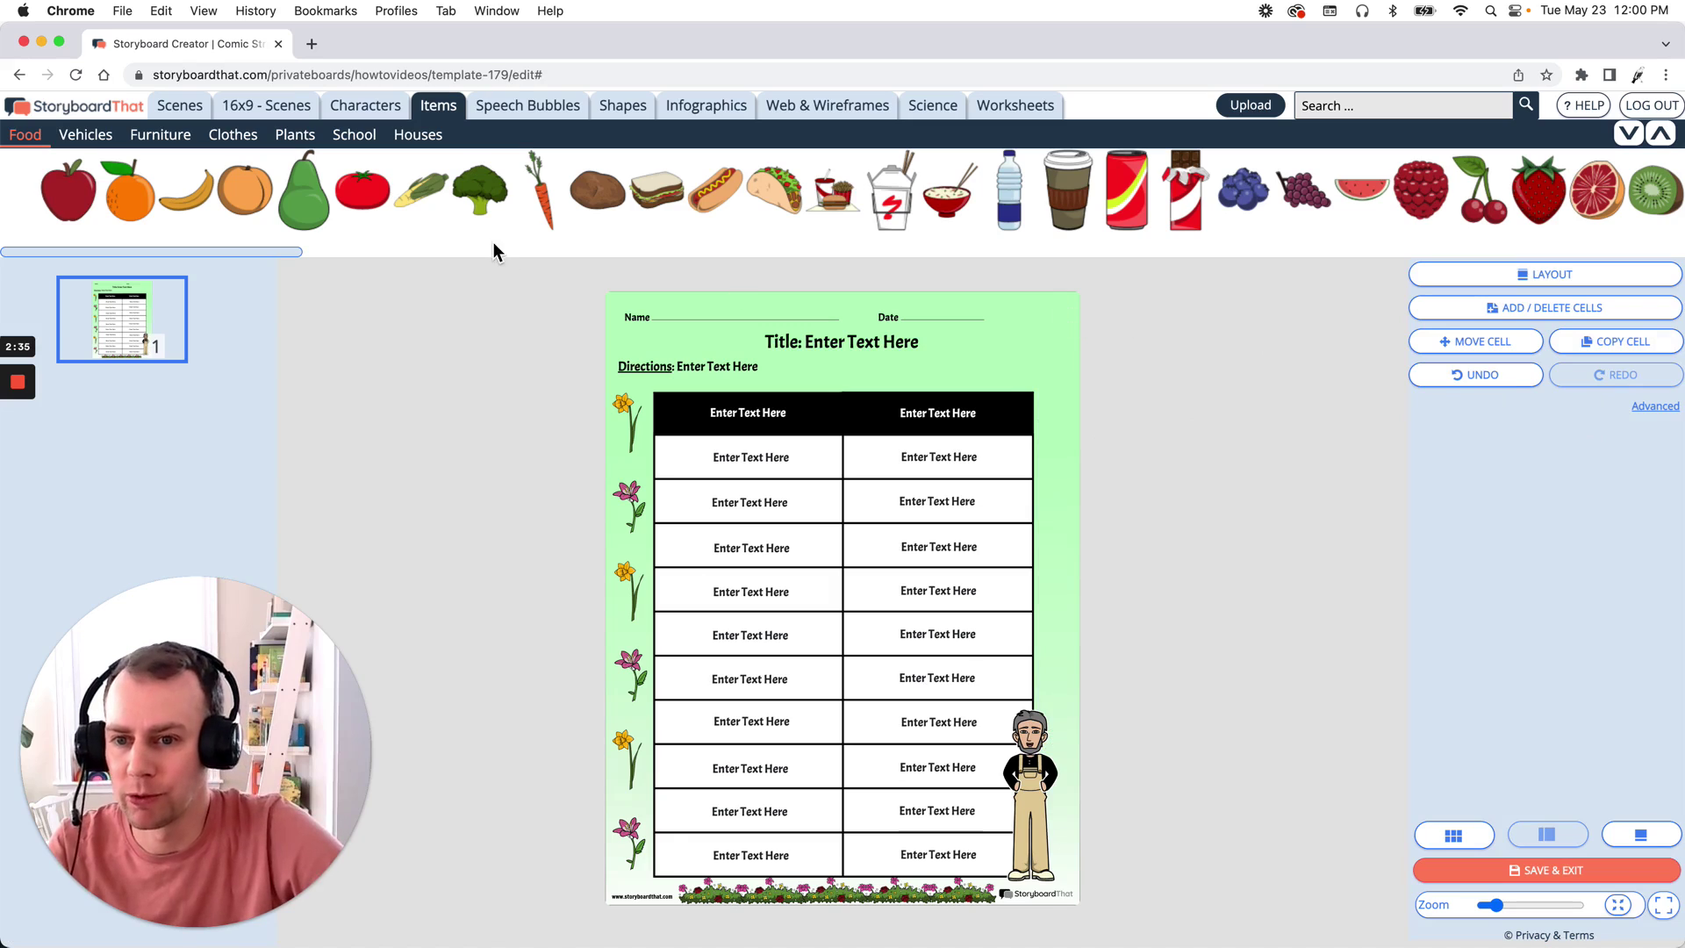
Step: Add broccoli, a shrunken corn and a red apple down the table's right margin
mouse_move(485, 198)
drag(485, 198, 1053, 463)
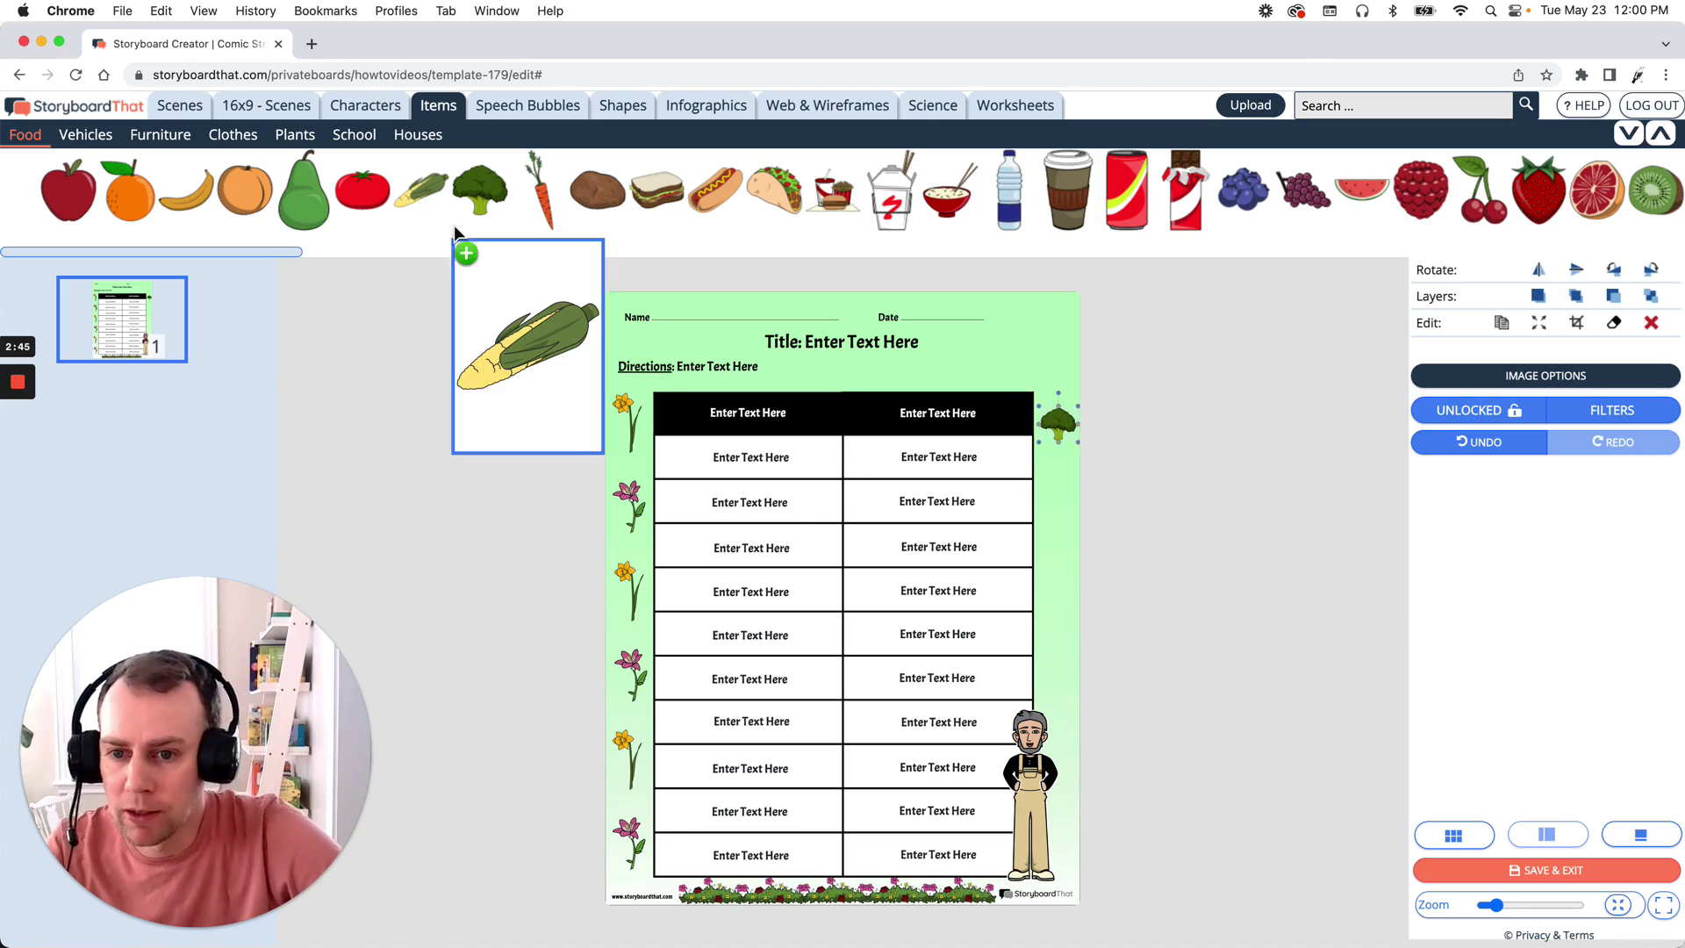
drag(421, 189, 1062, 483)
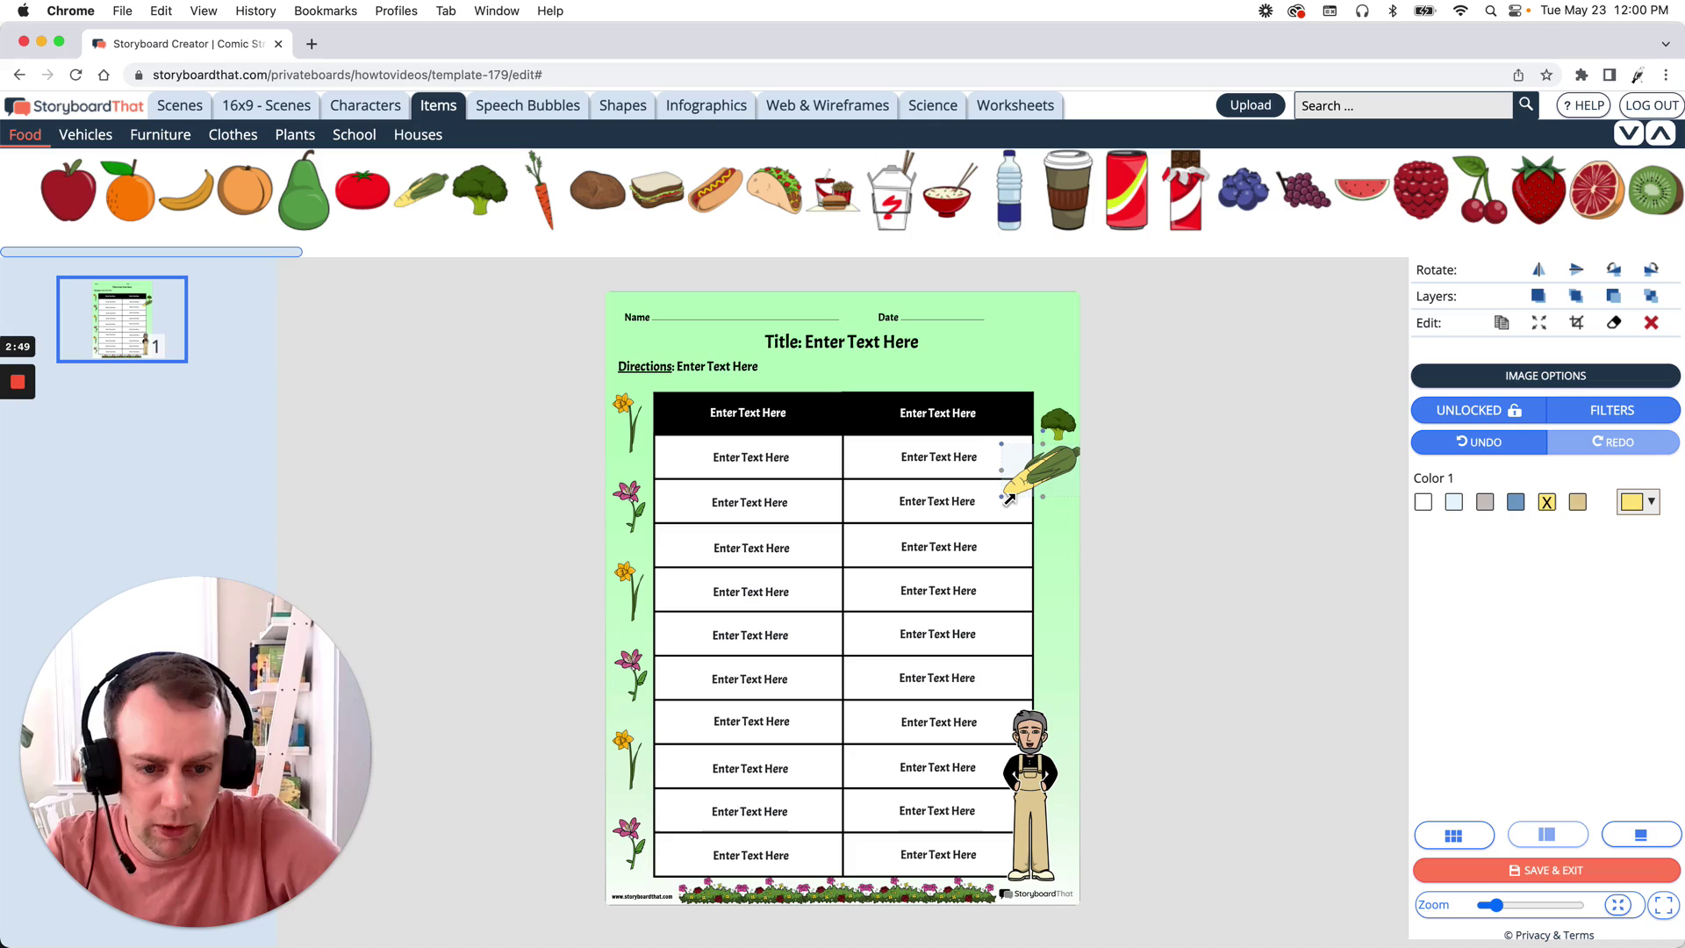
drag(1003, 496, 1054, 498)
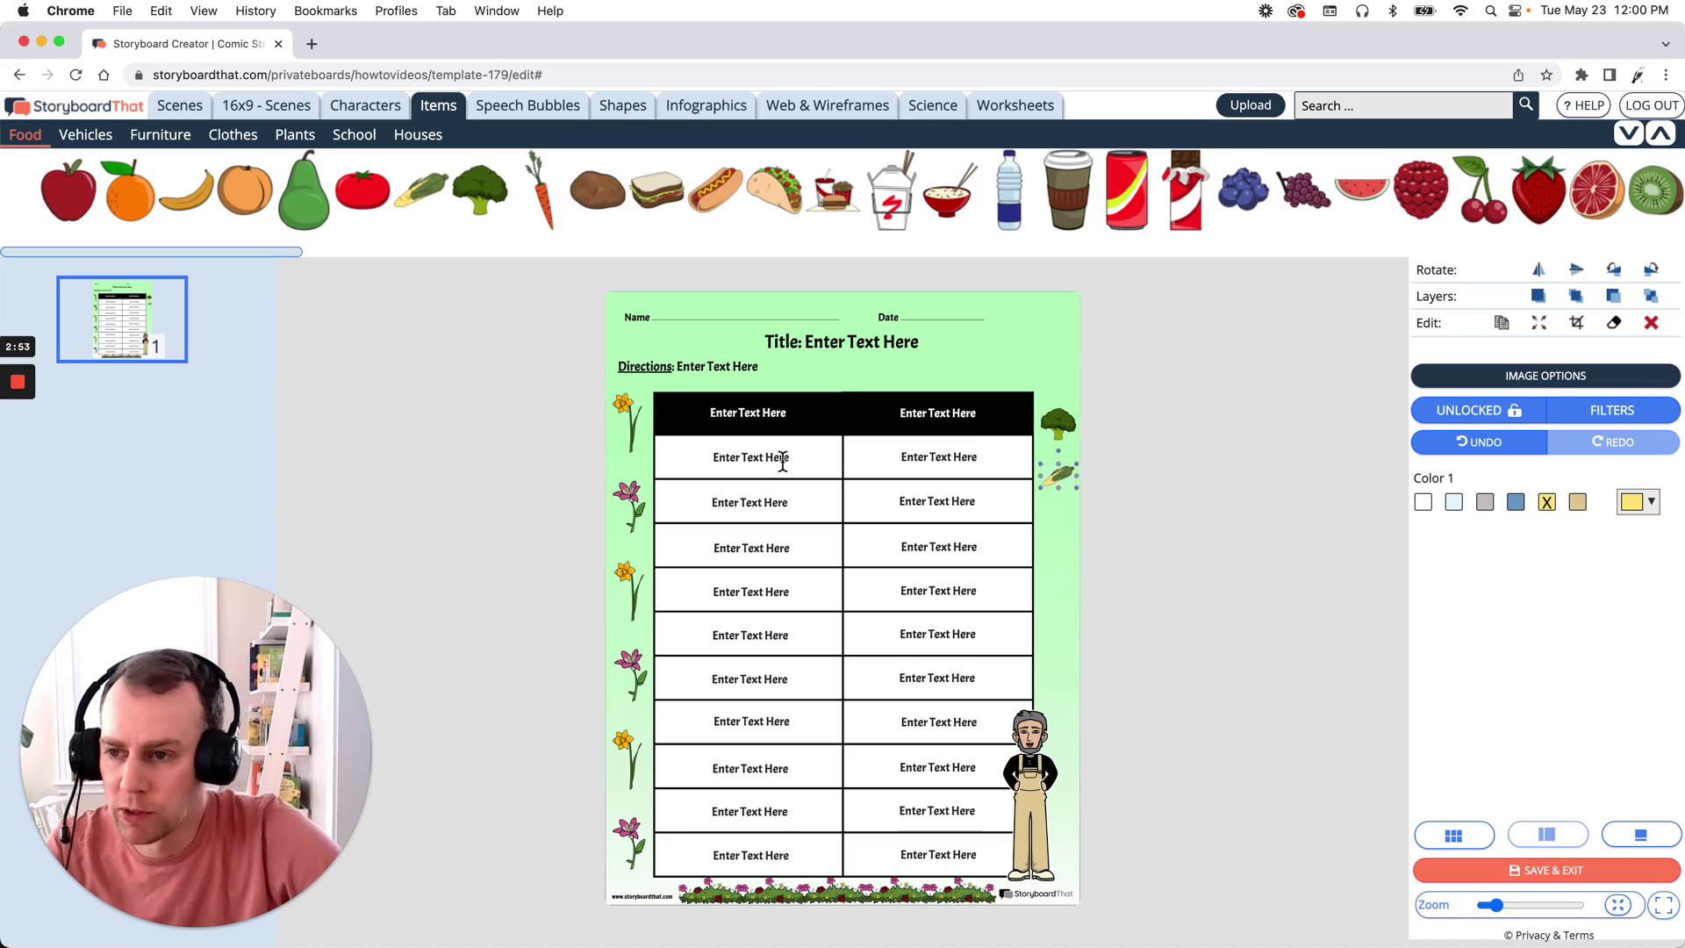
drag(70, 191, 1069, 530)
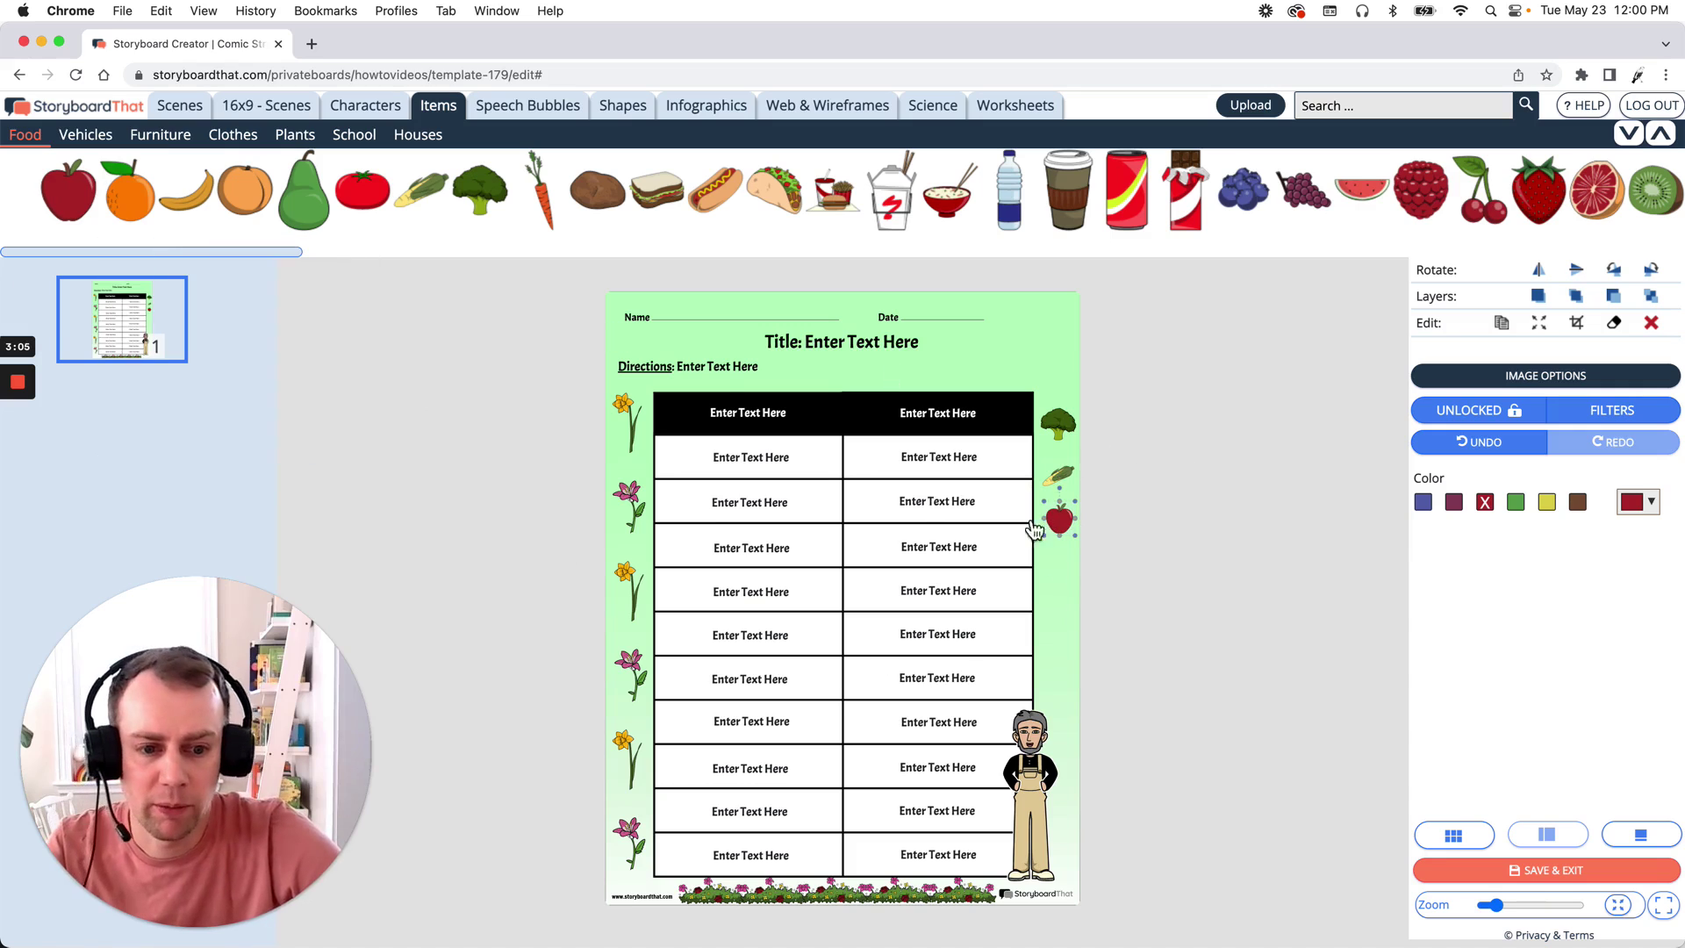
Step: Duplicate the broccoli, corn and apple and move the copies lower down the right margin
shift+click(1062, 476)
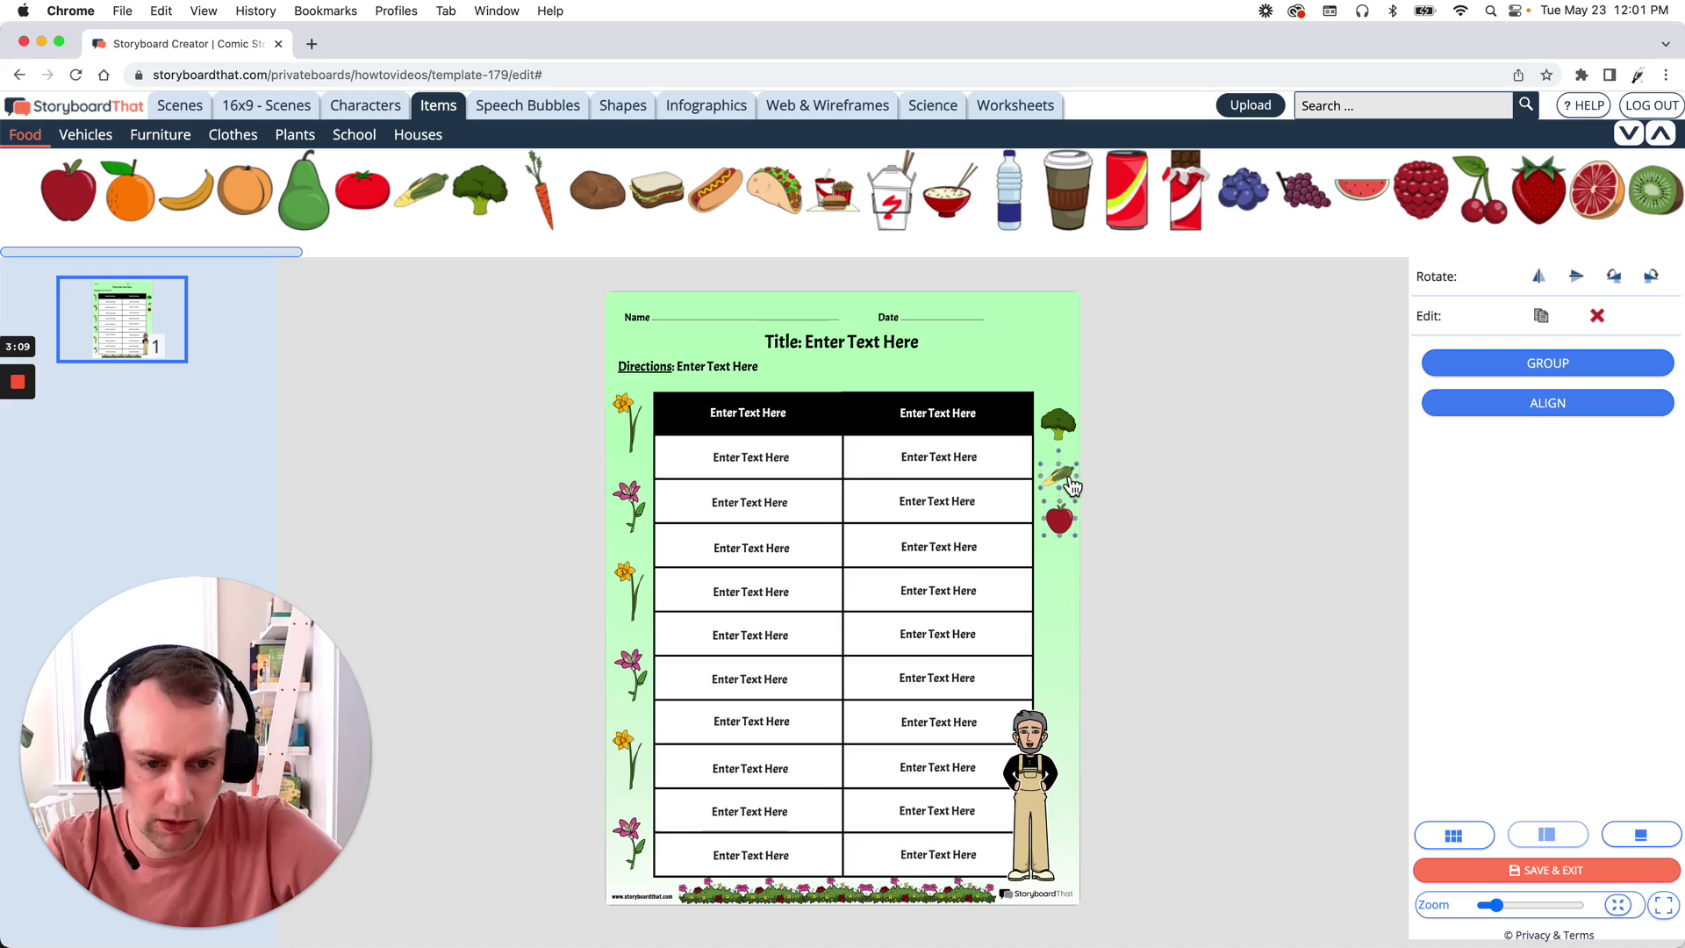
shift+click(1062, 430)
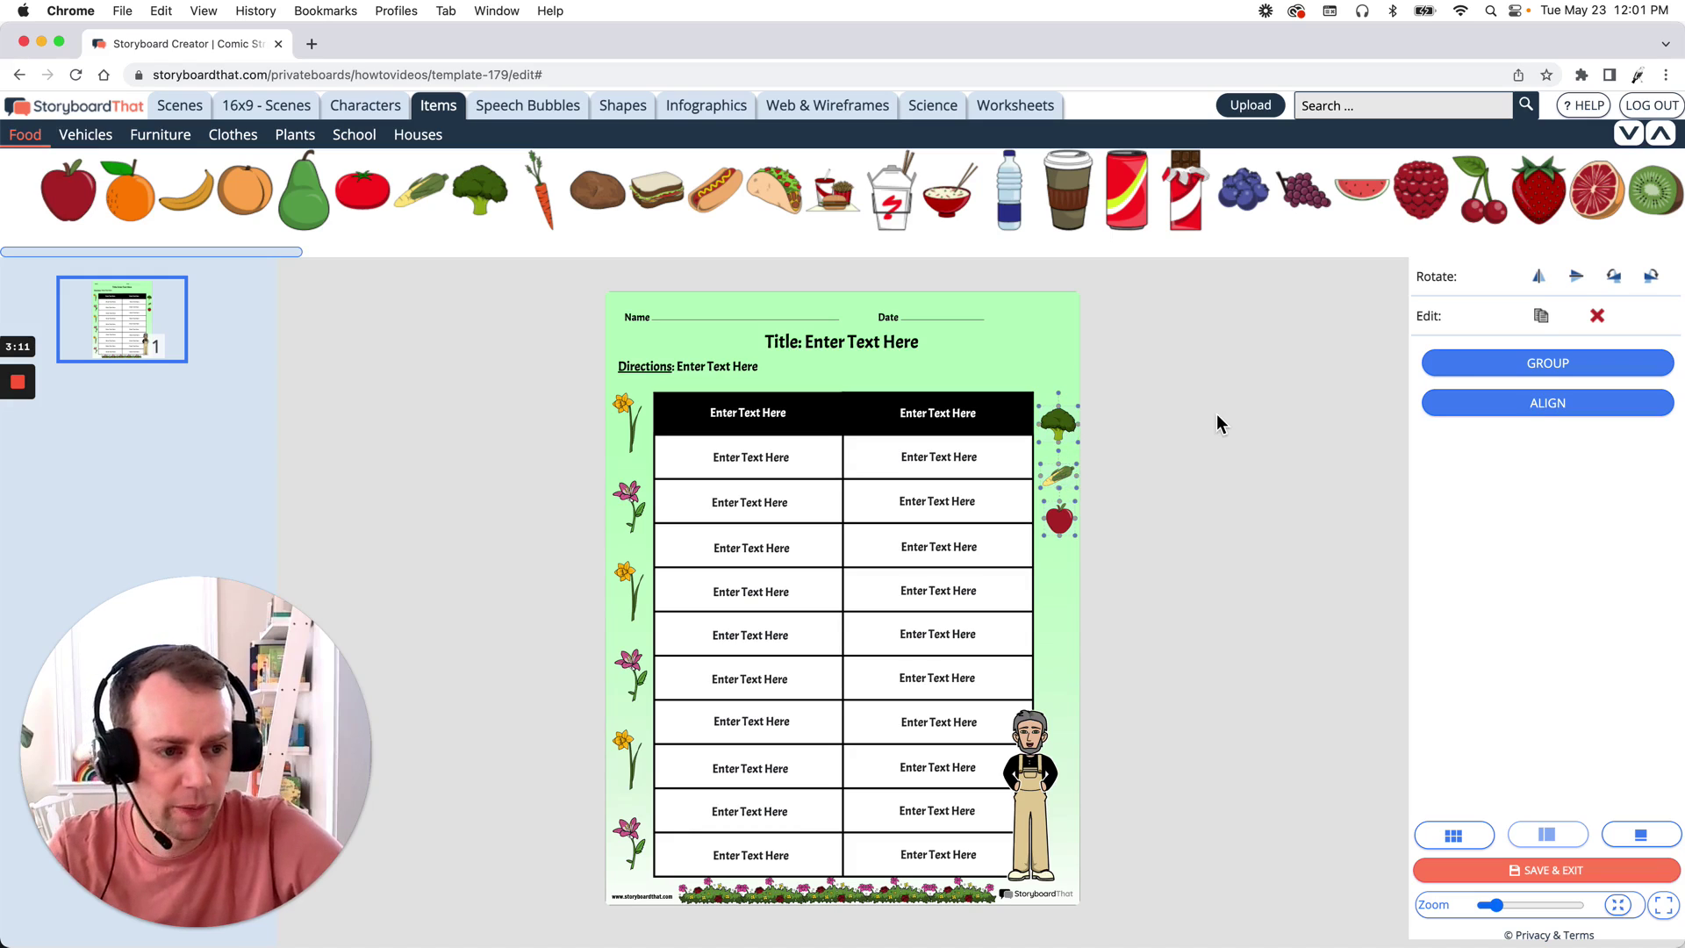
click(1542, 318)
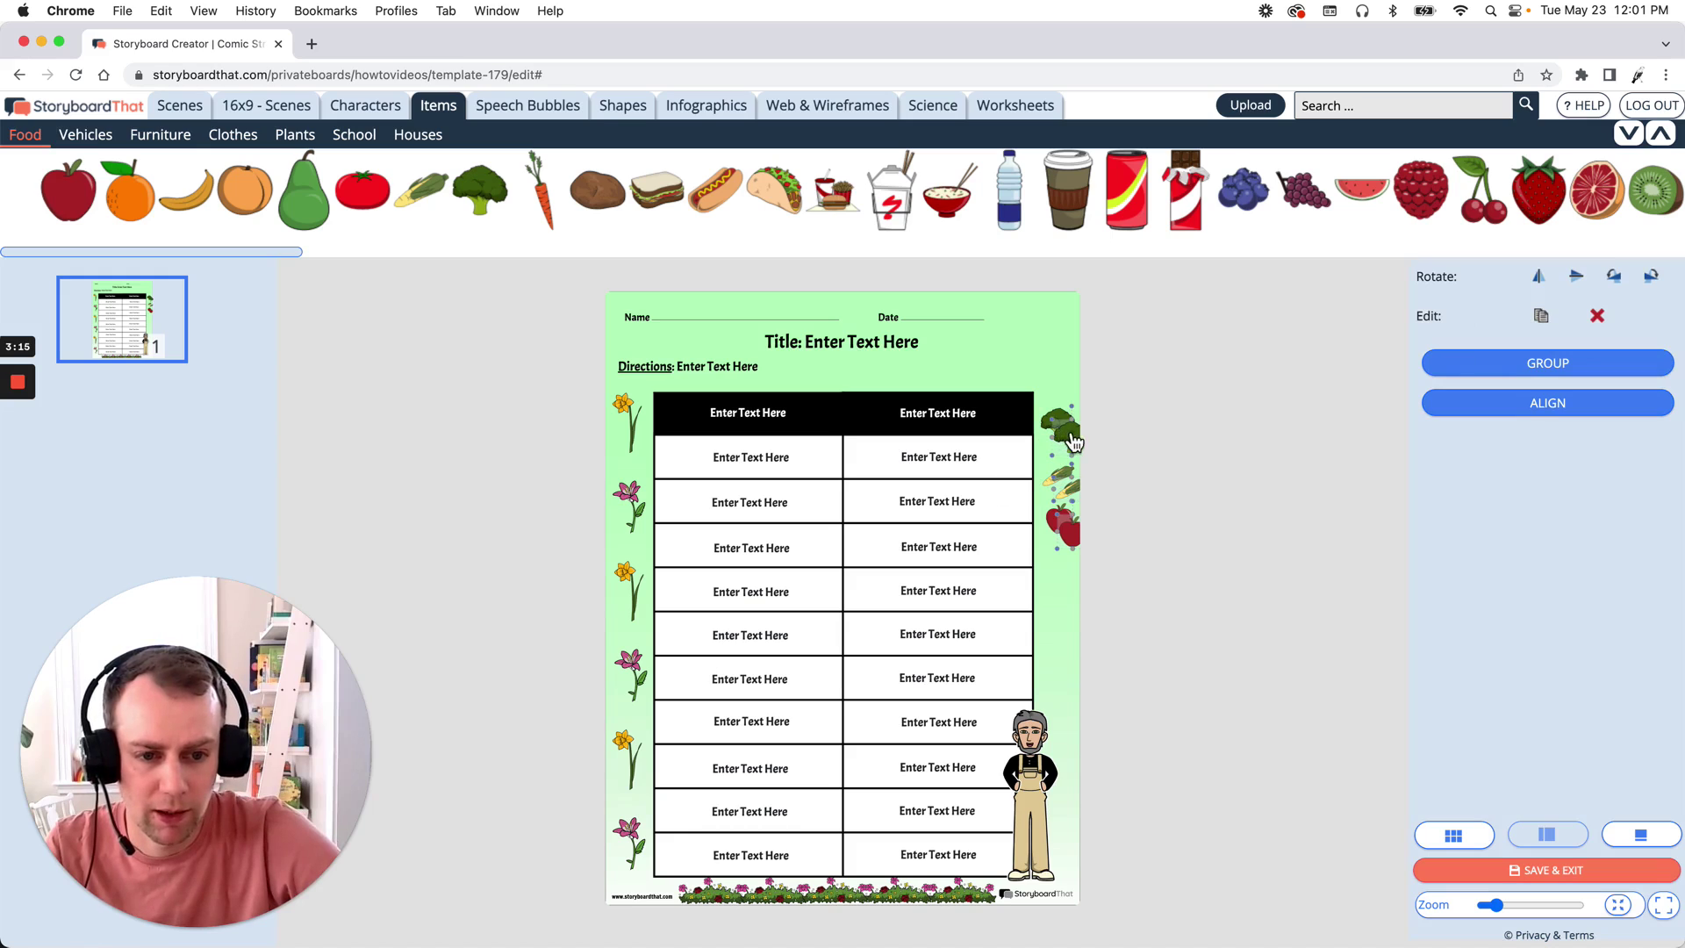
drag(1073, 442, 1063, 590)
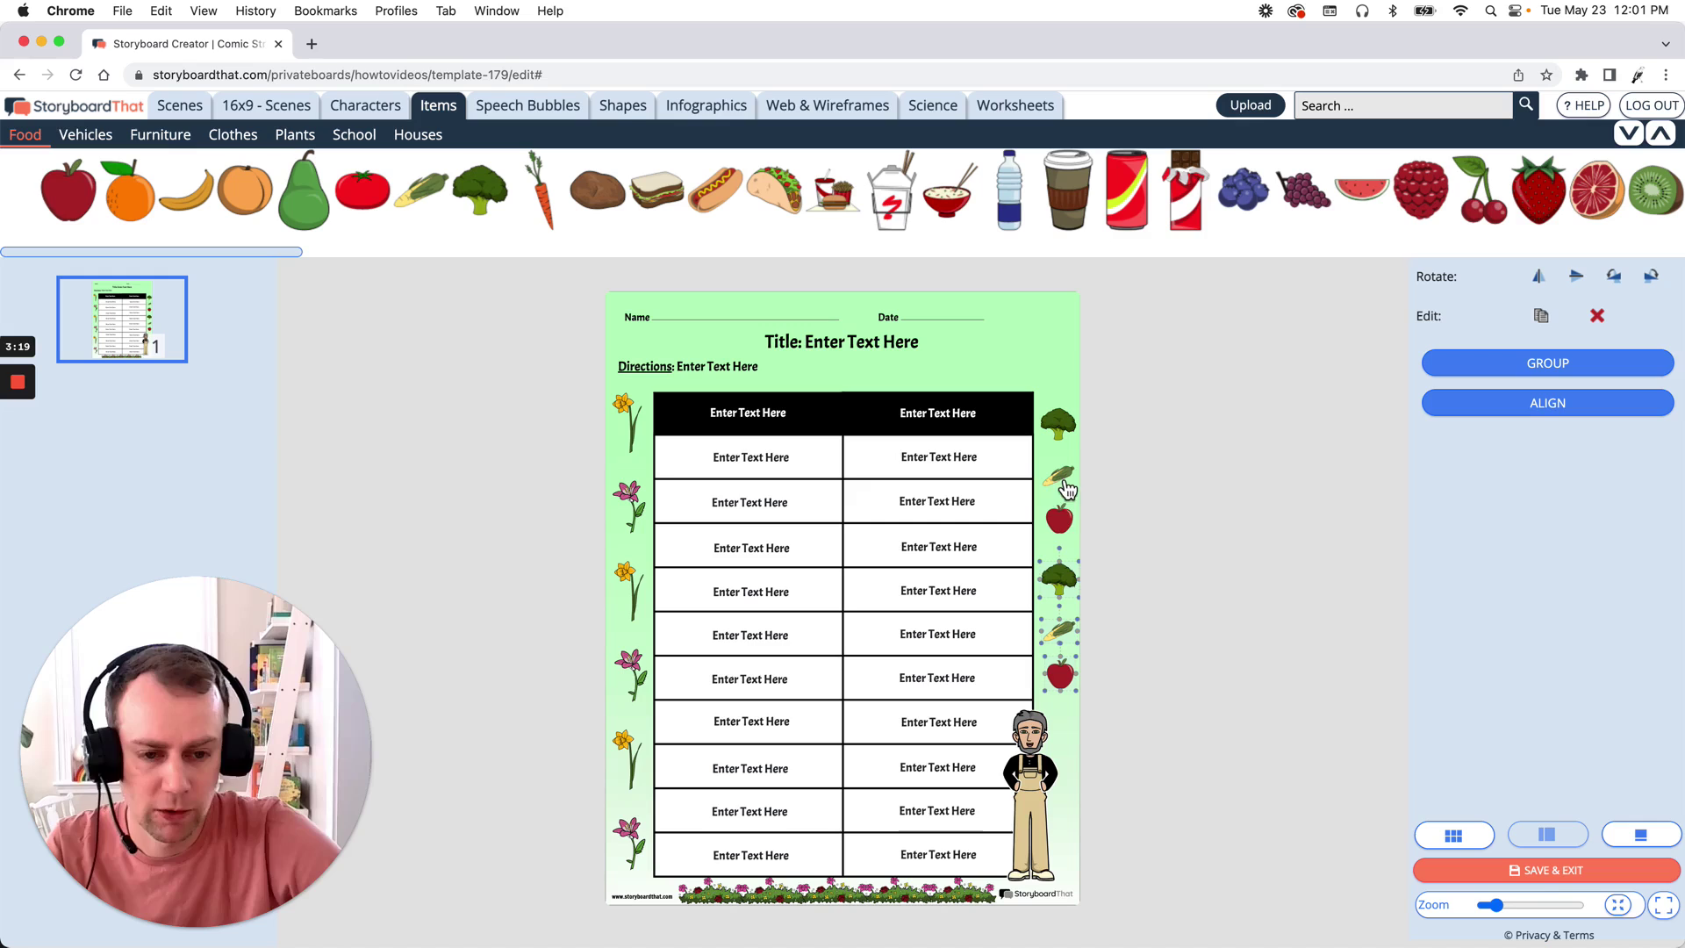
click(1064, 584)
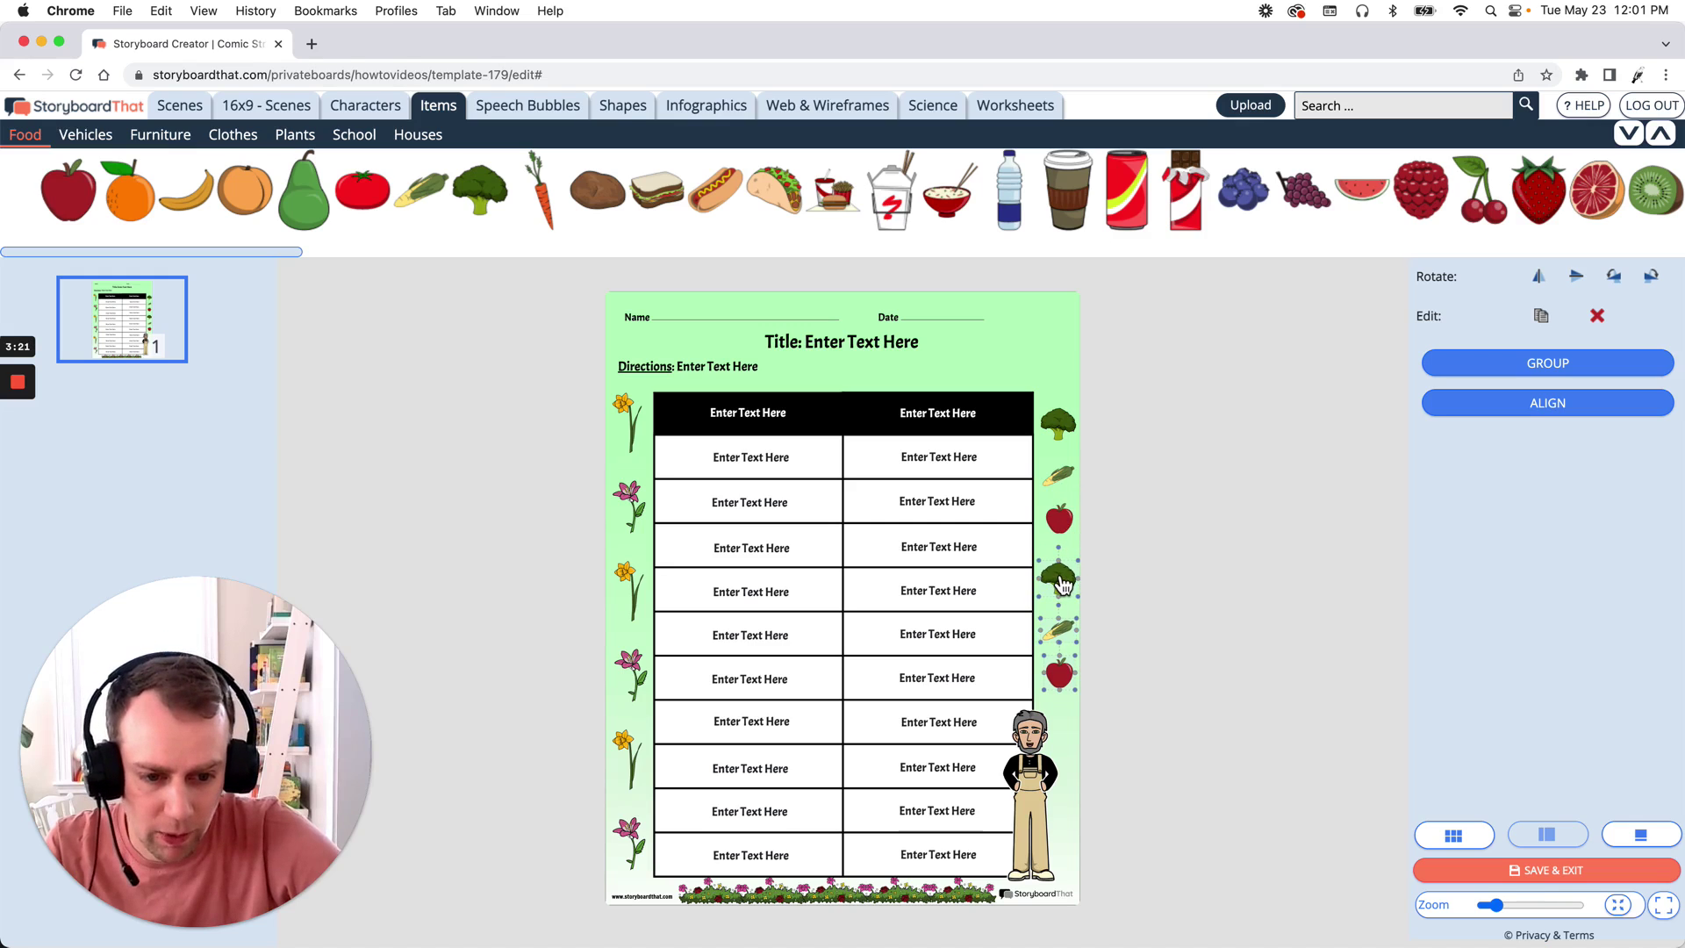
click(1190, 650)
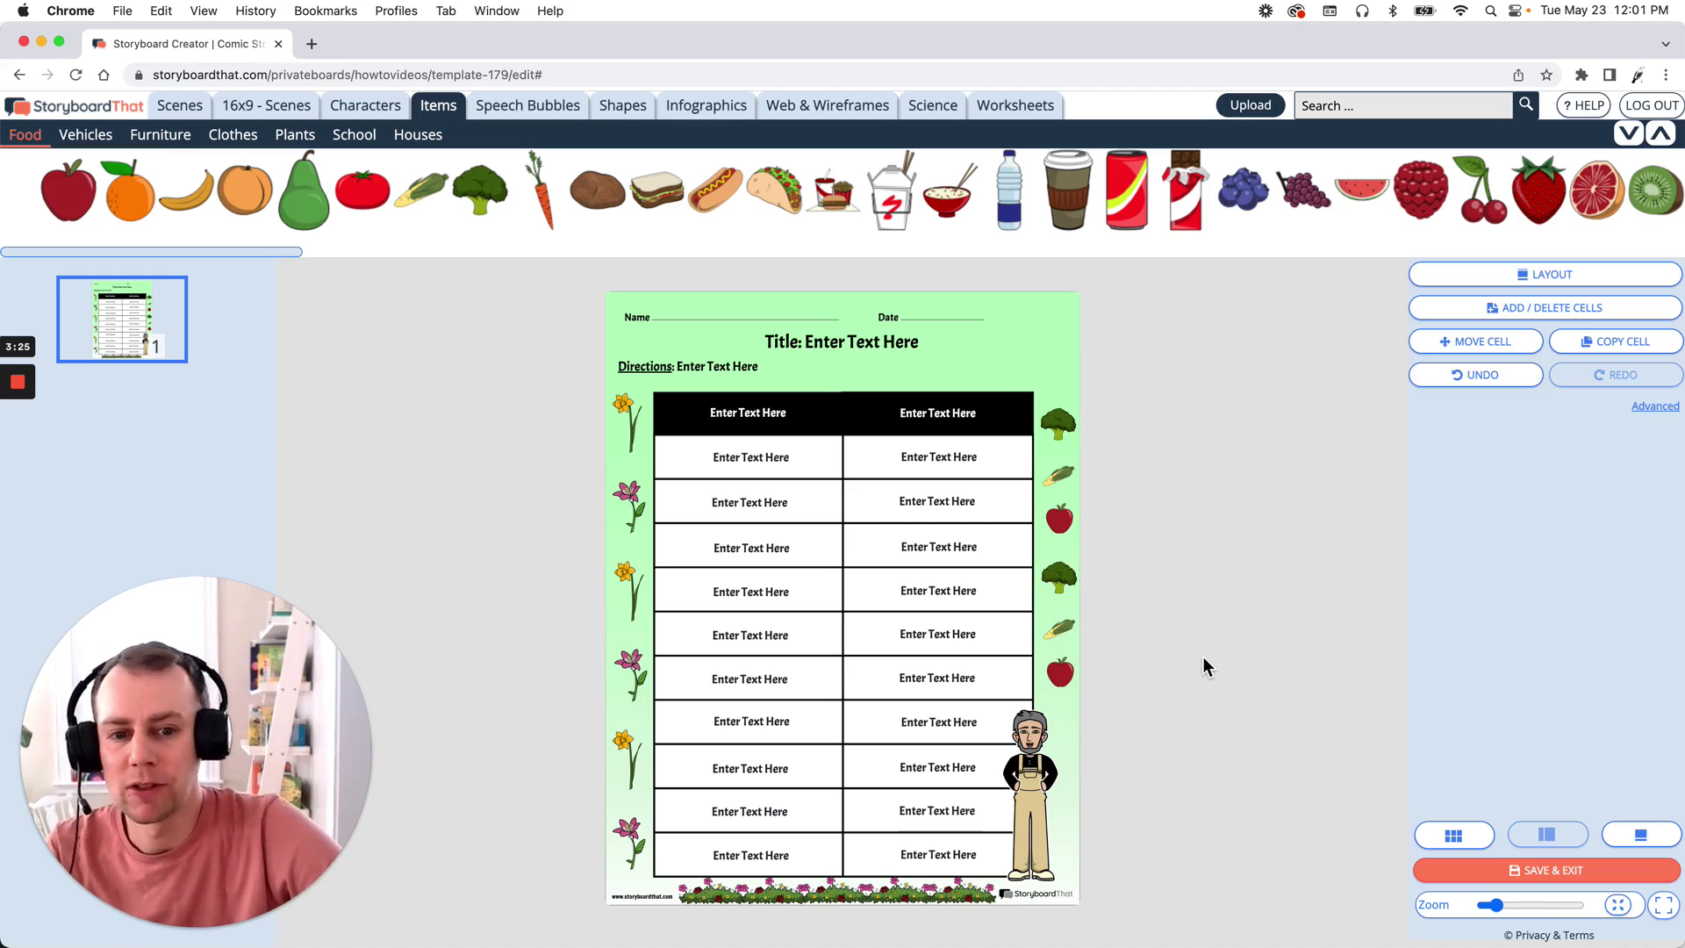
Step: Select the page background, try dark grey and teal, then delete it
click(1073, 388)
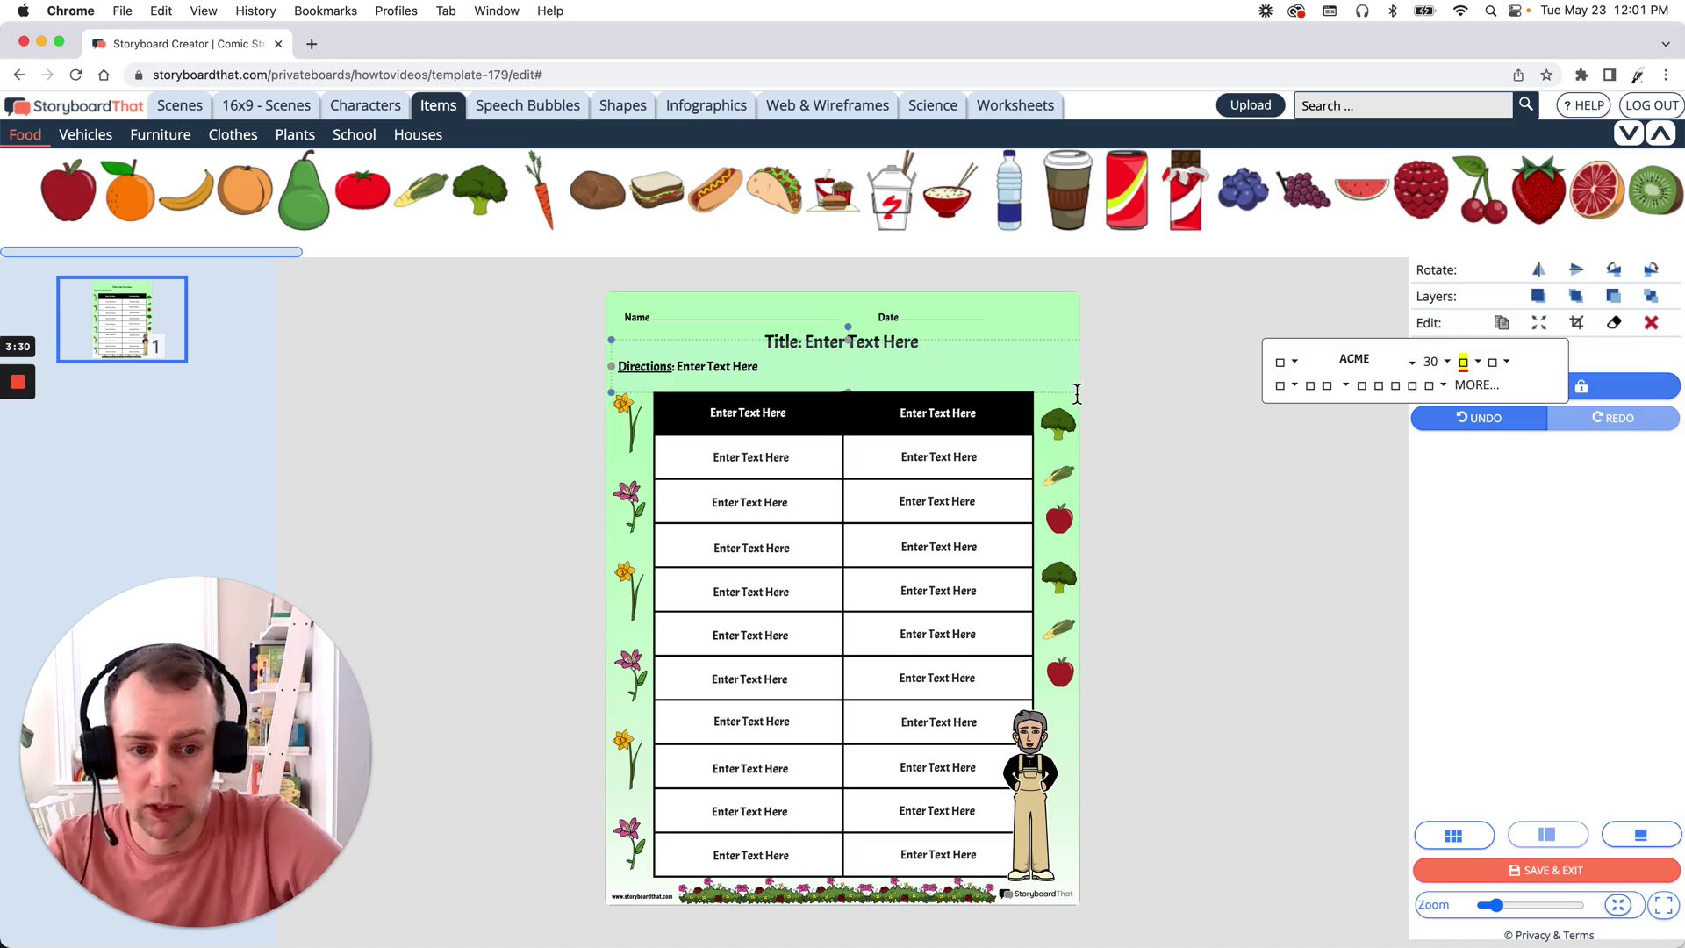
click(1079, 497)
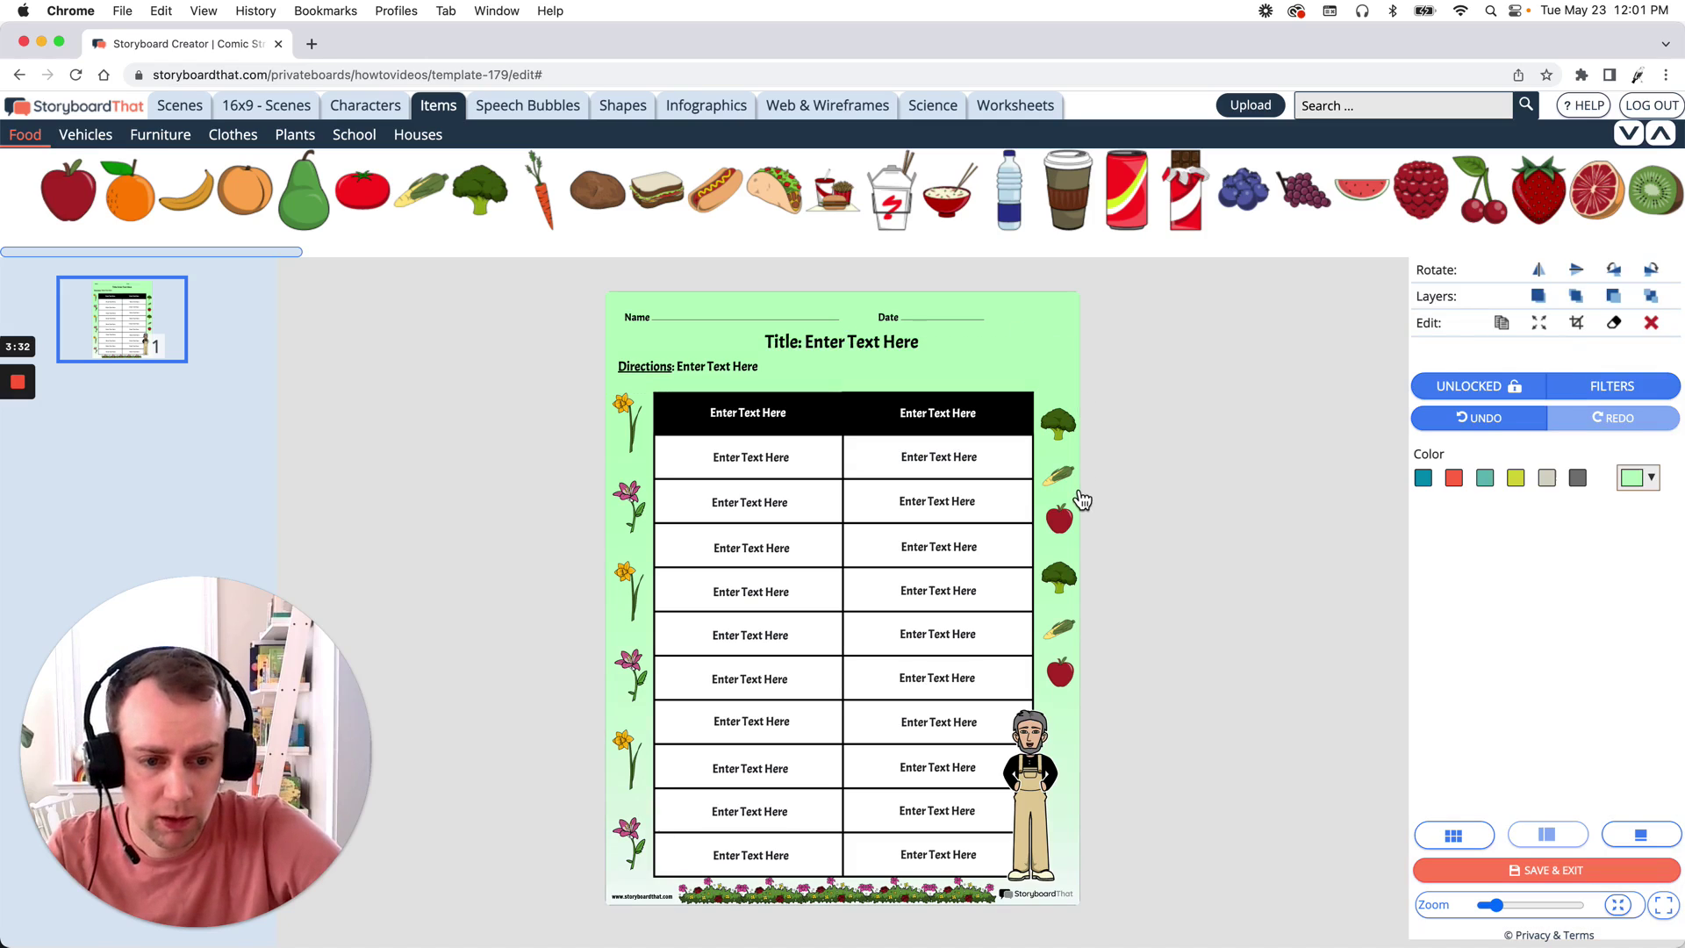
click(1573, 476)
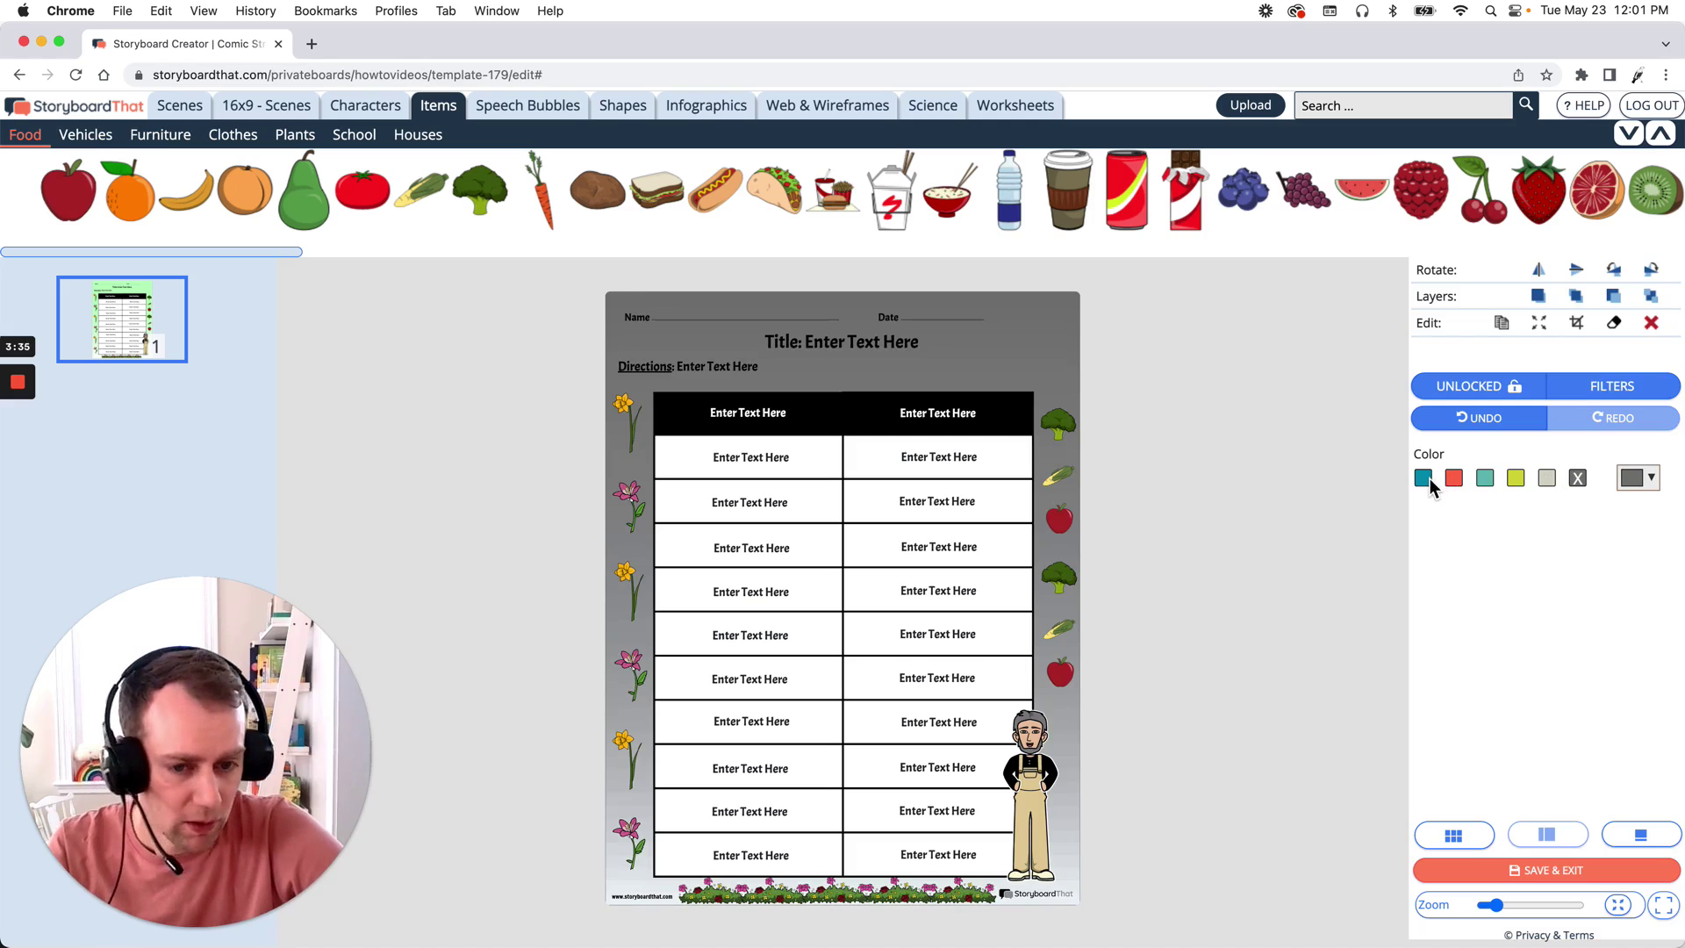
click(1485, 480)
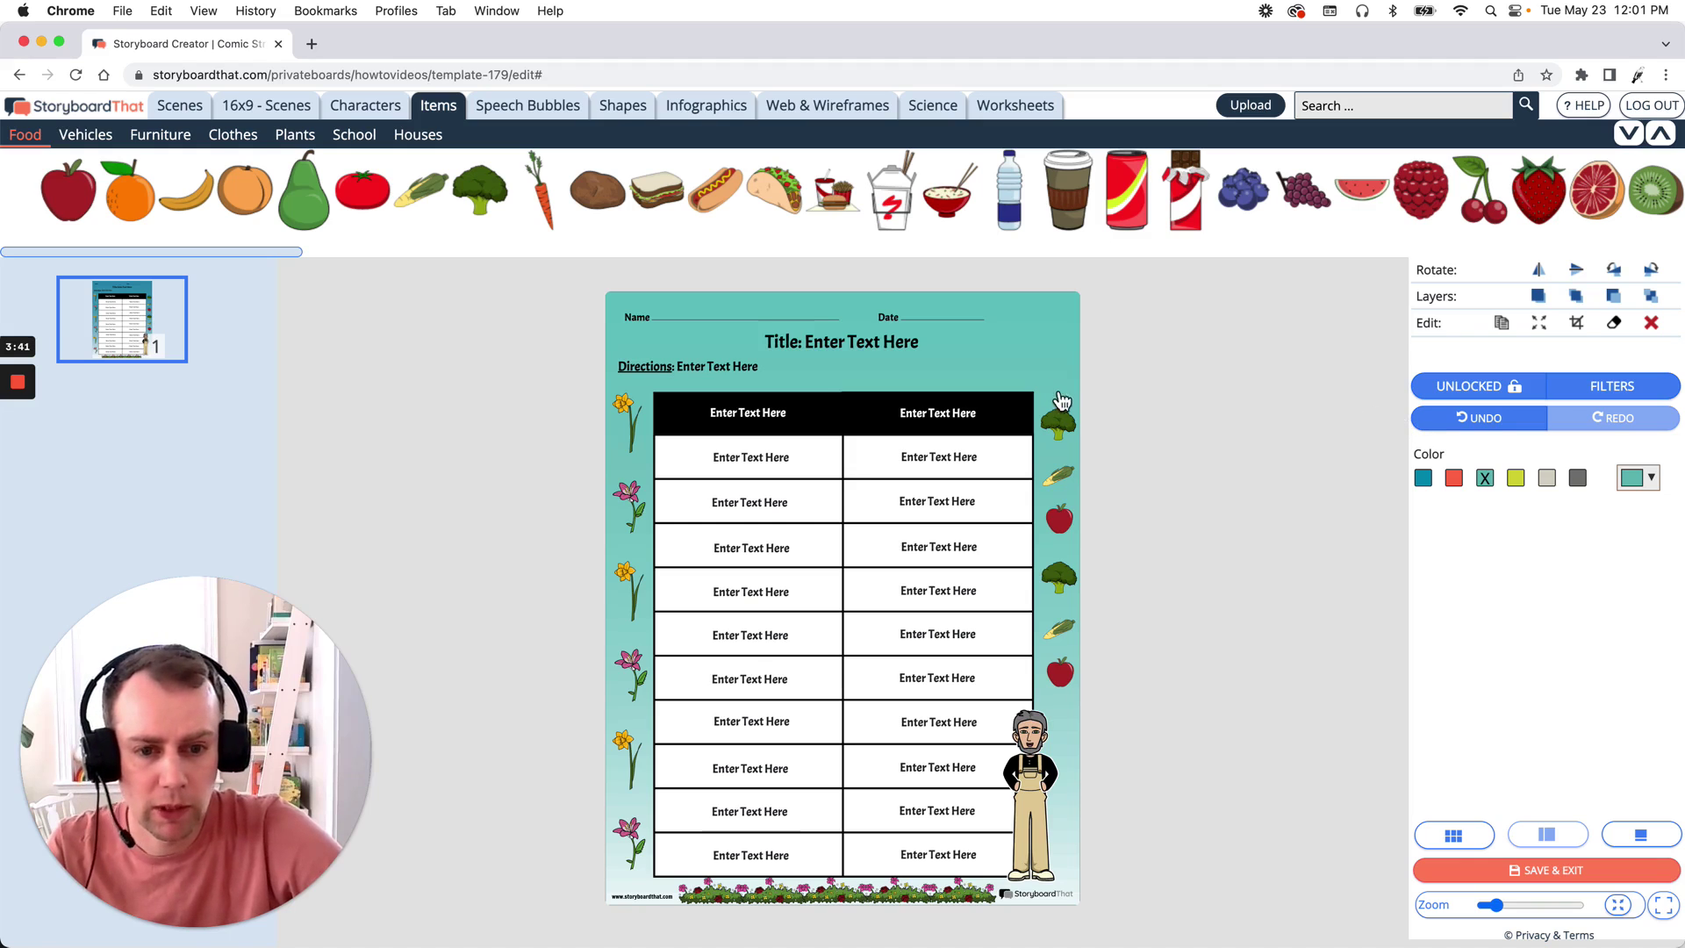
click(1652, 324)
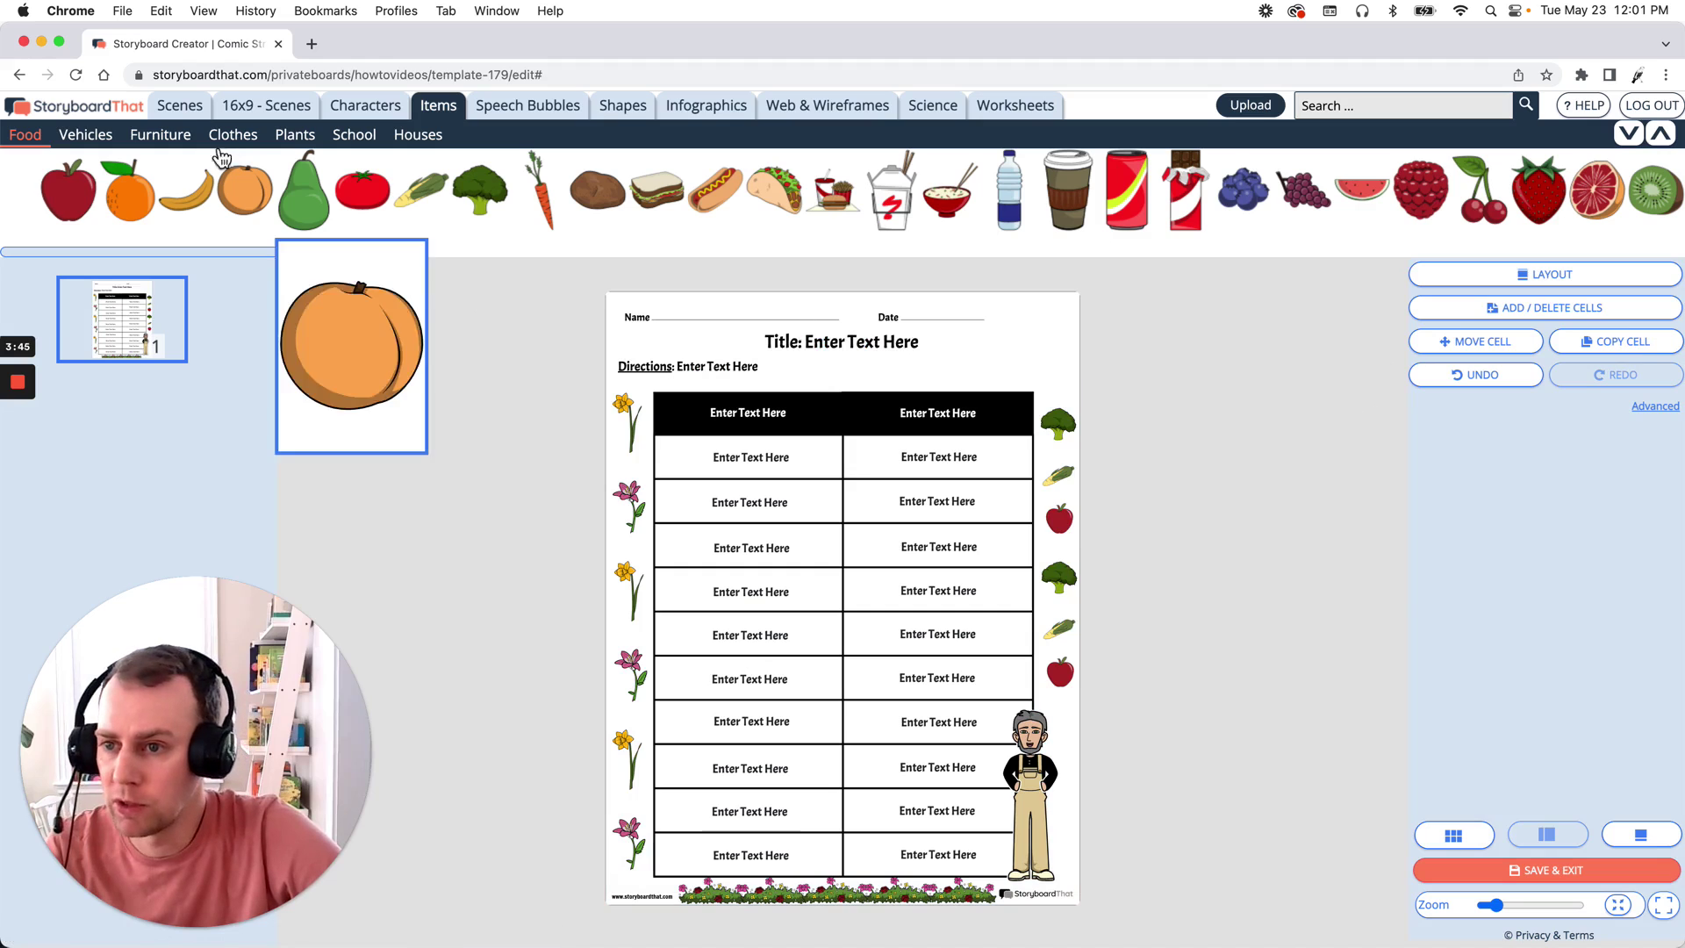
Step: Add the Country & Rustic fence-and-field scene, shift it up-right, and bring up Stretch to Fill
click(180, 107)
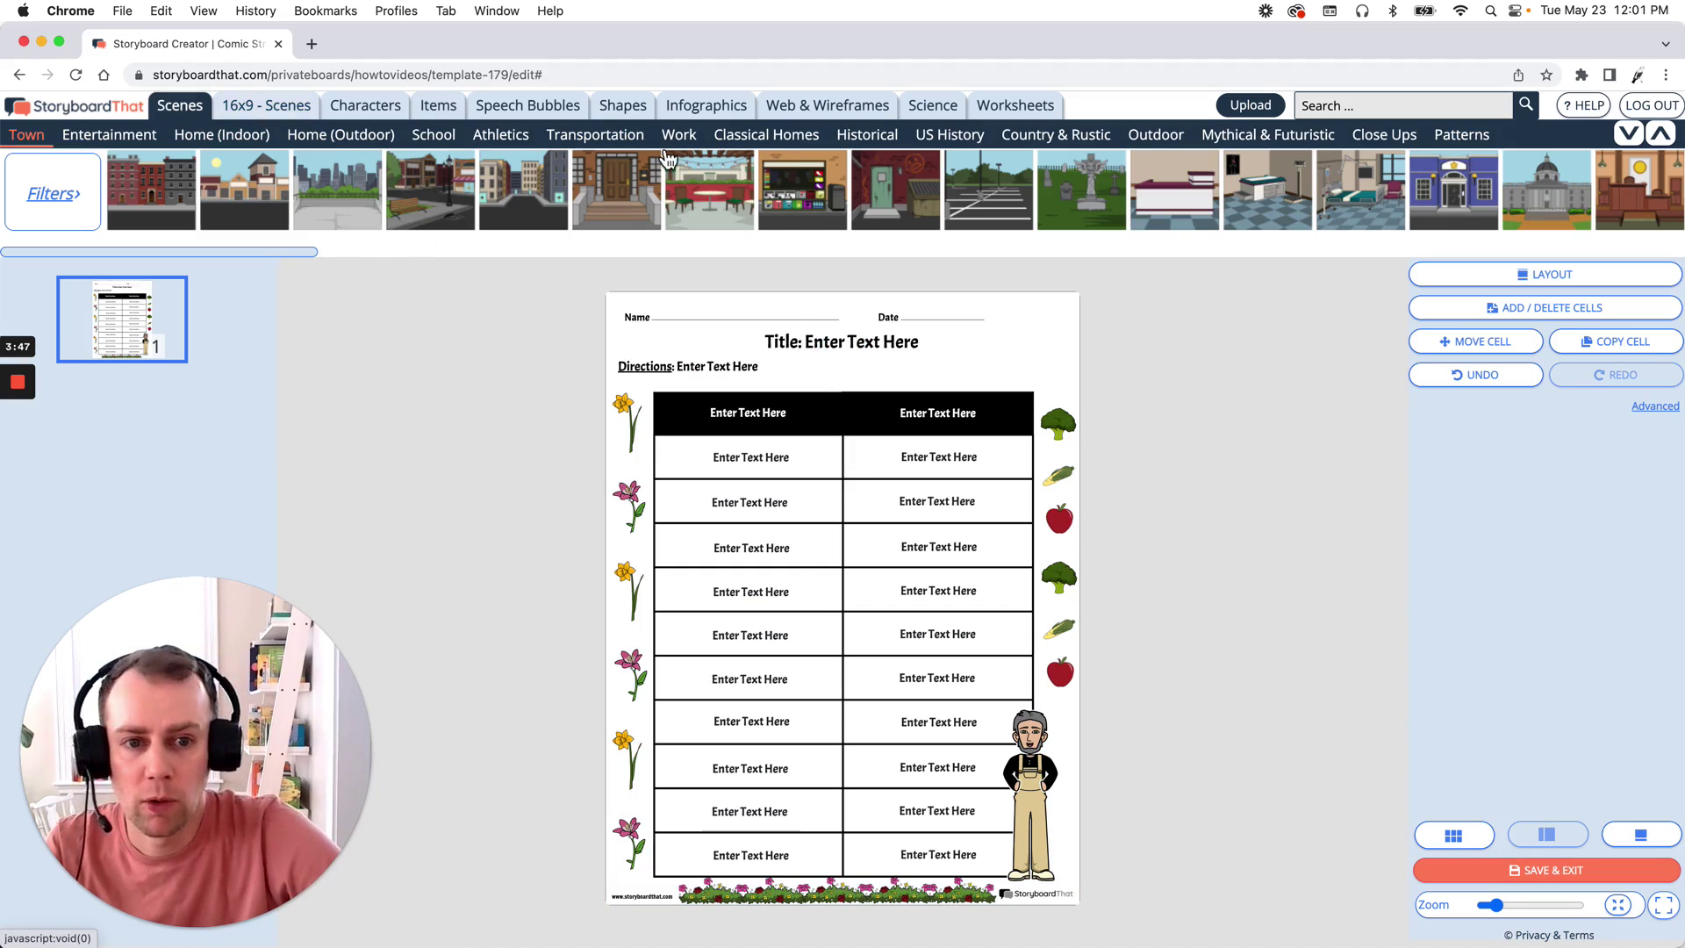
click(1039, 145)
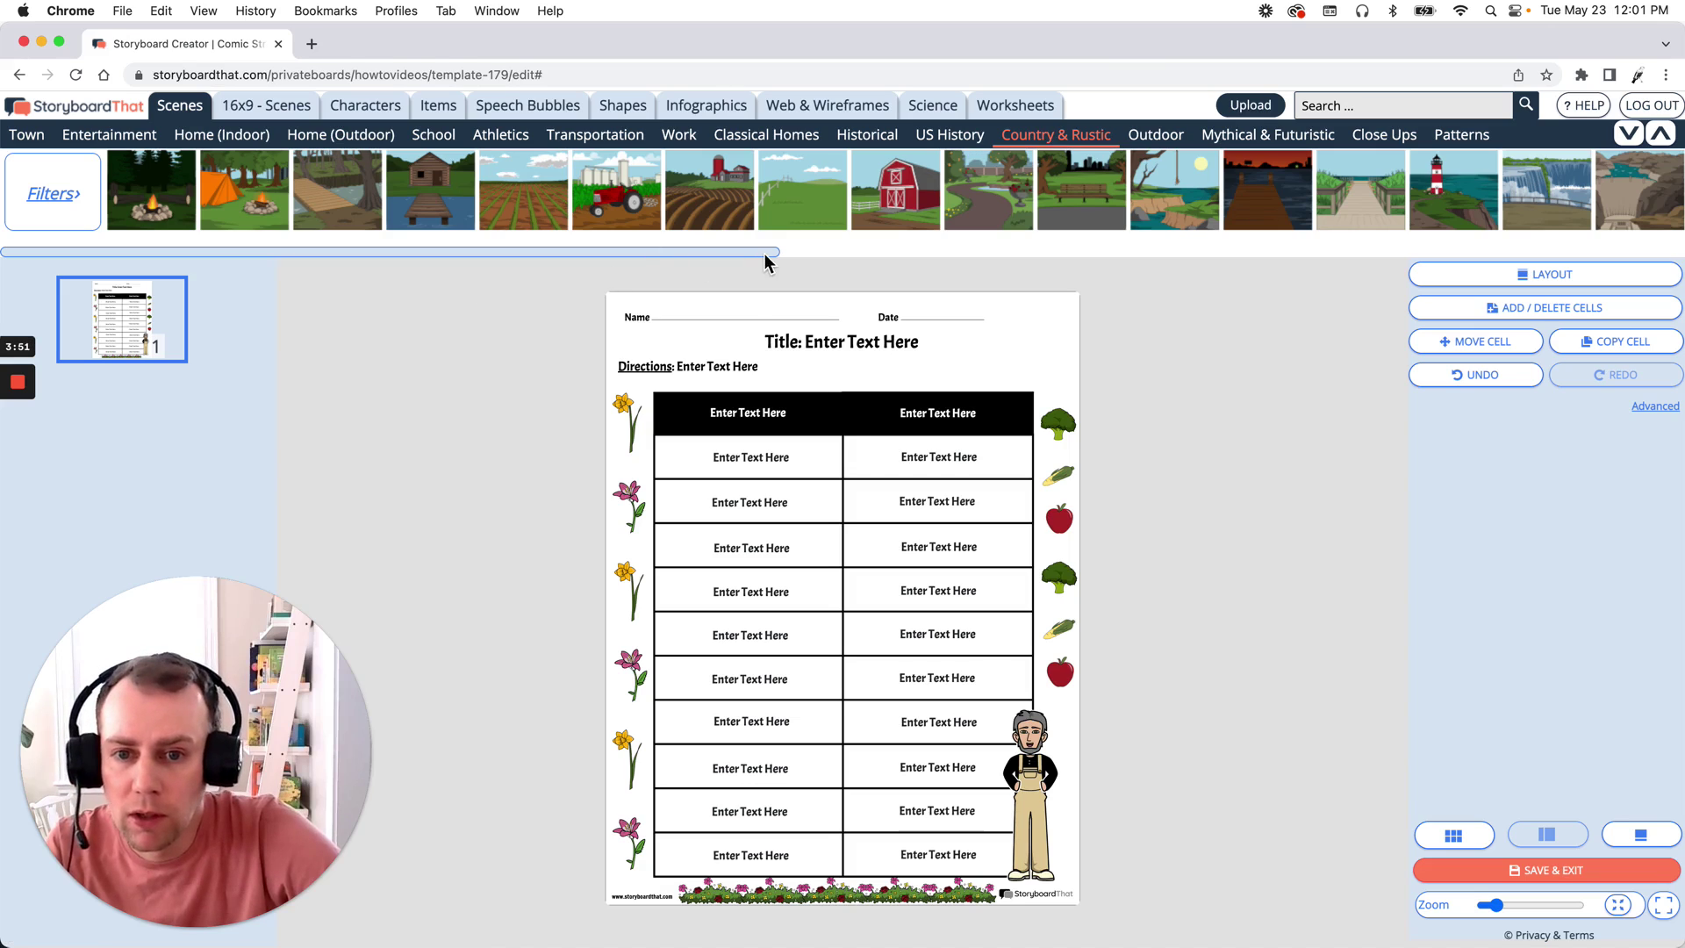
mouse_move(804, 189)
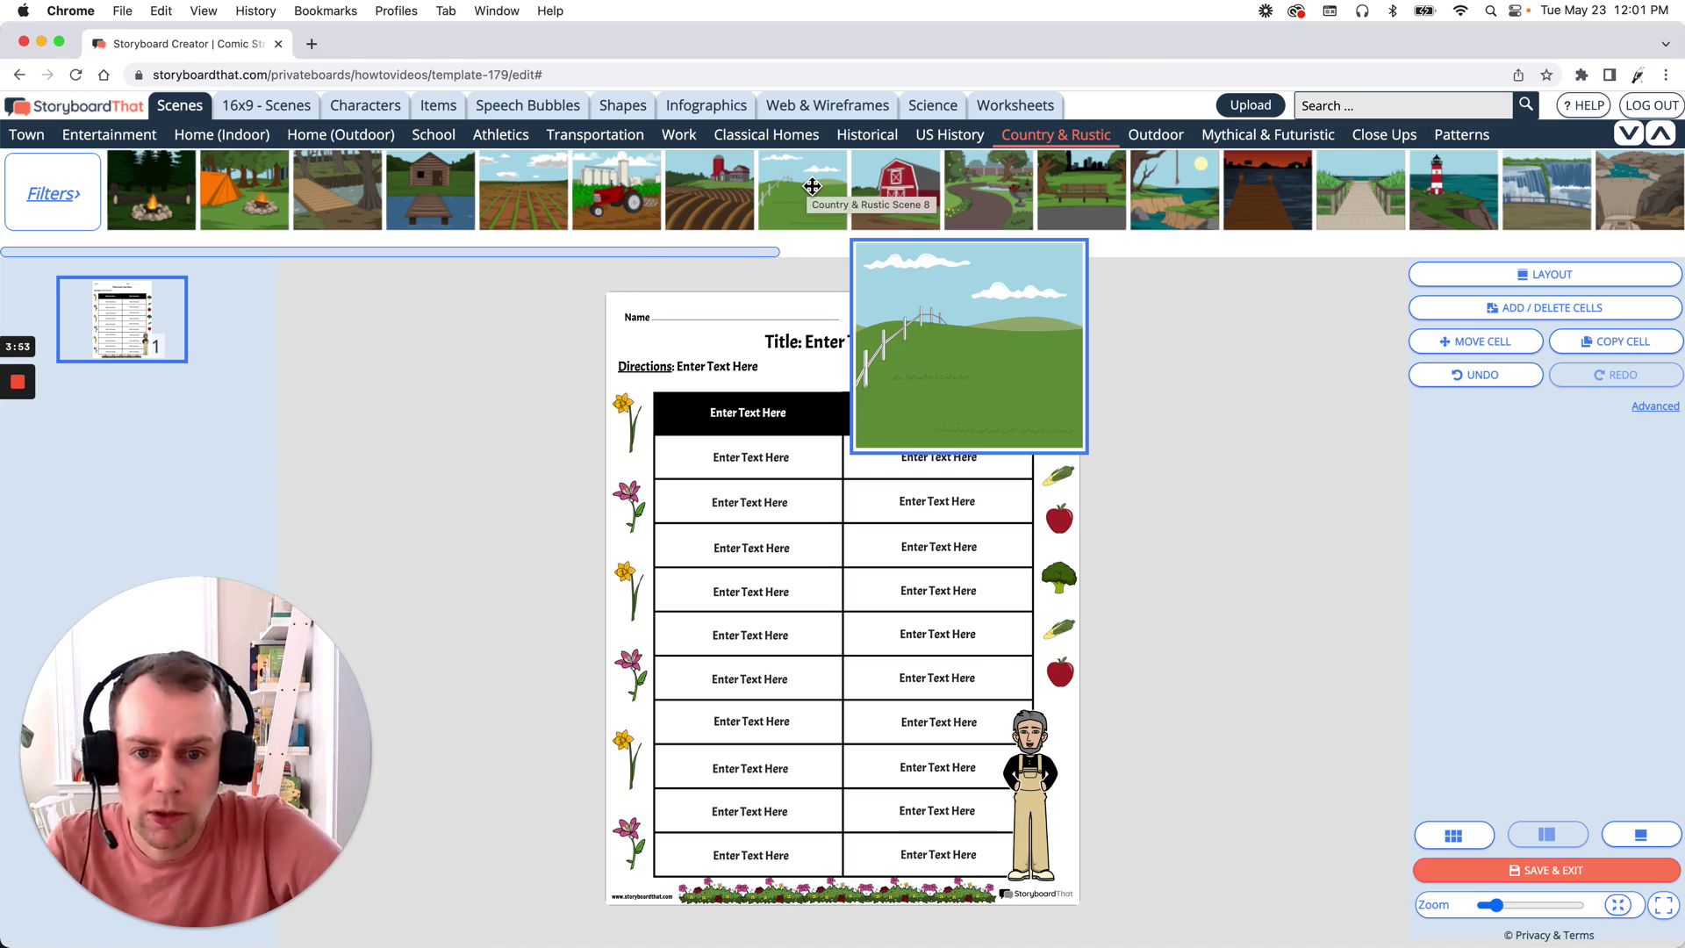
drag(812, 183, 762, 516)
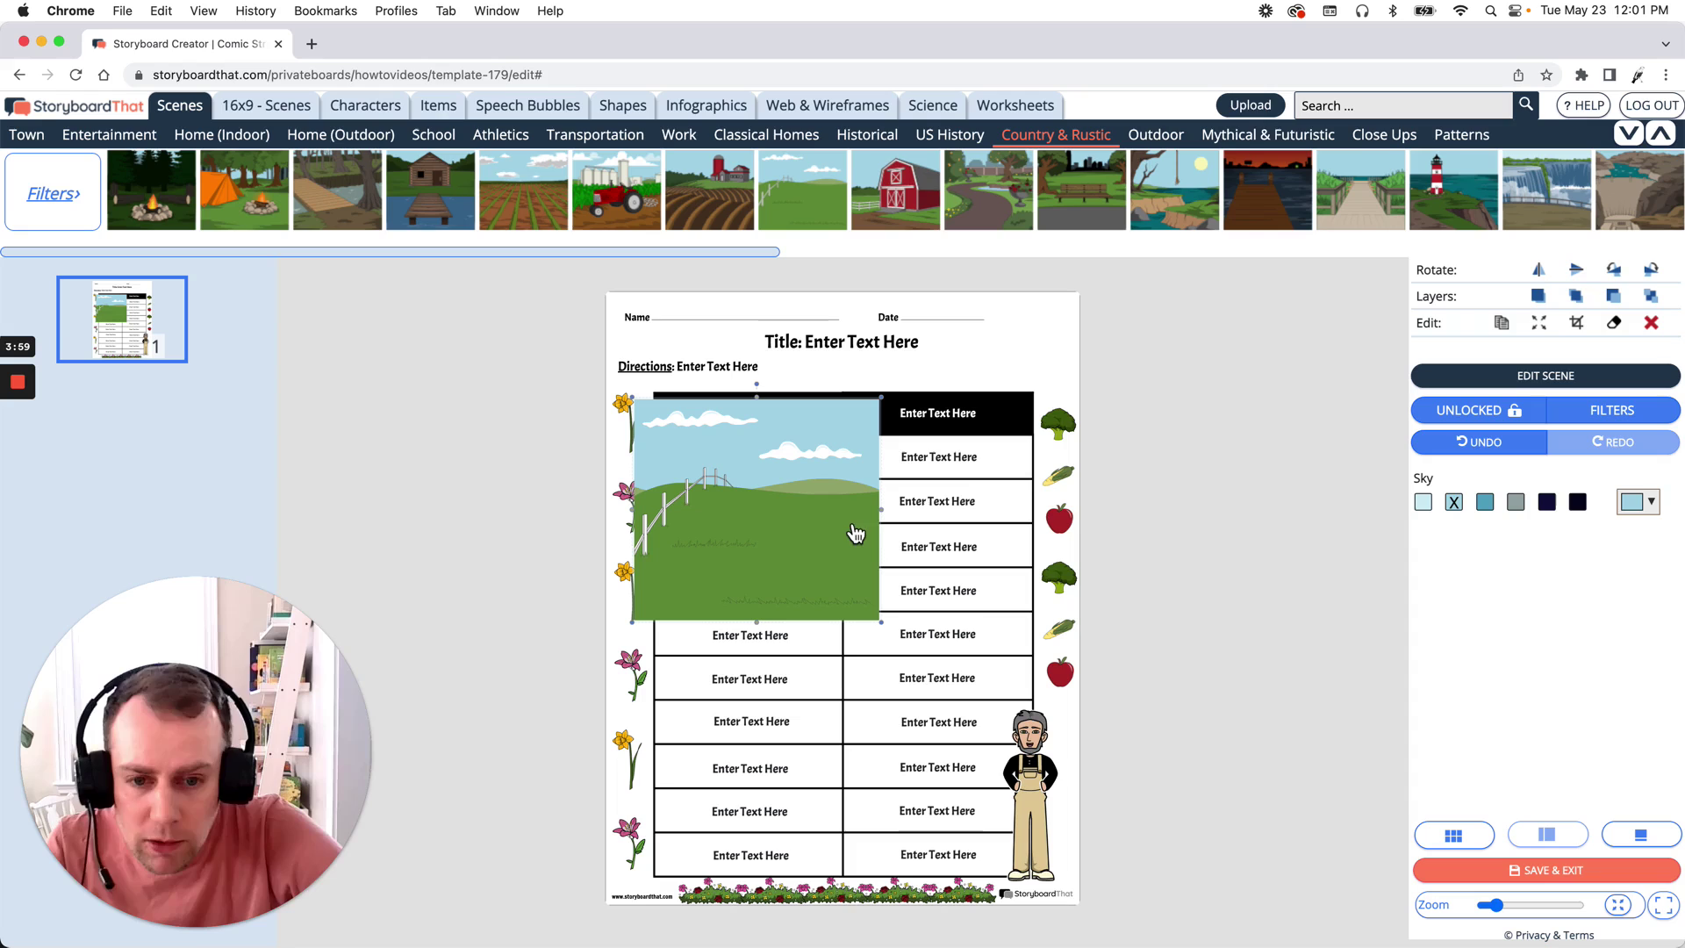
drag(766, 503, 791, 488)
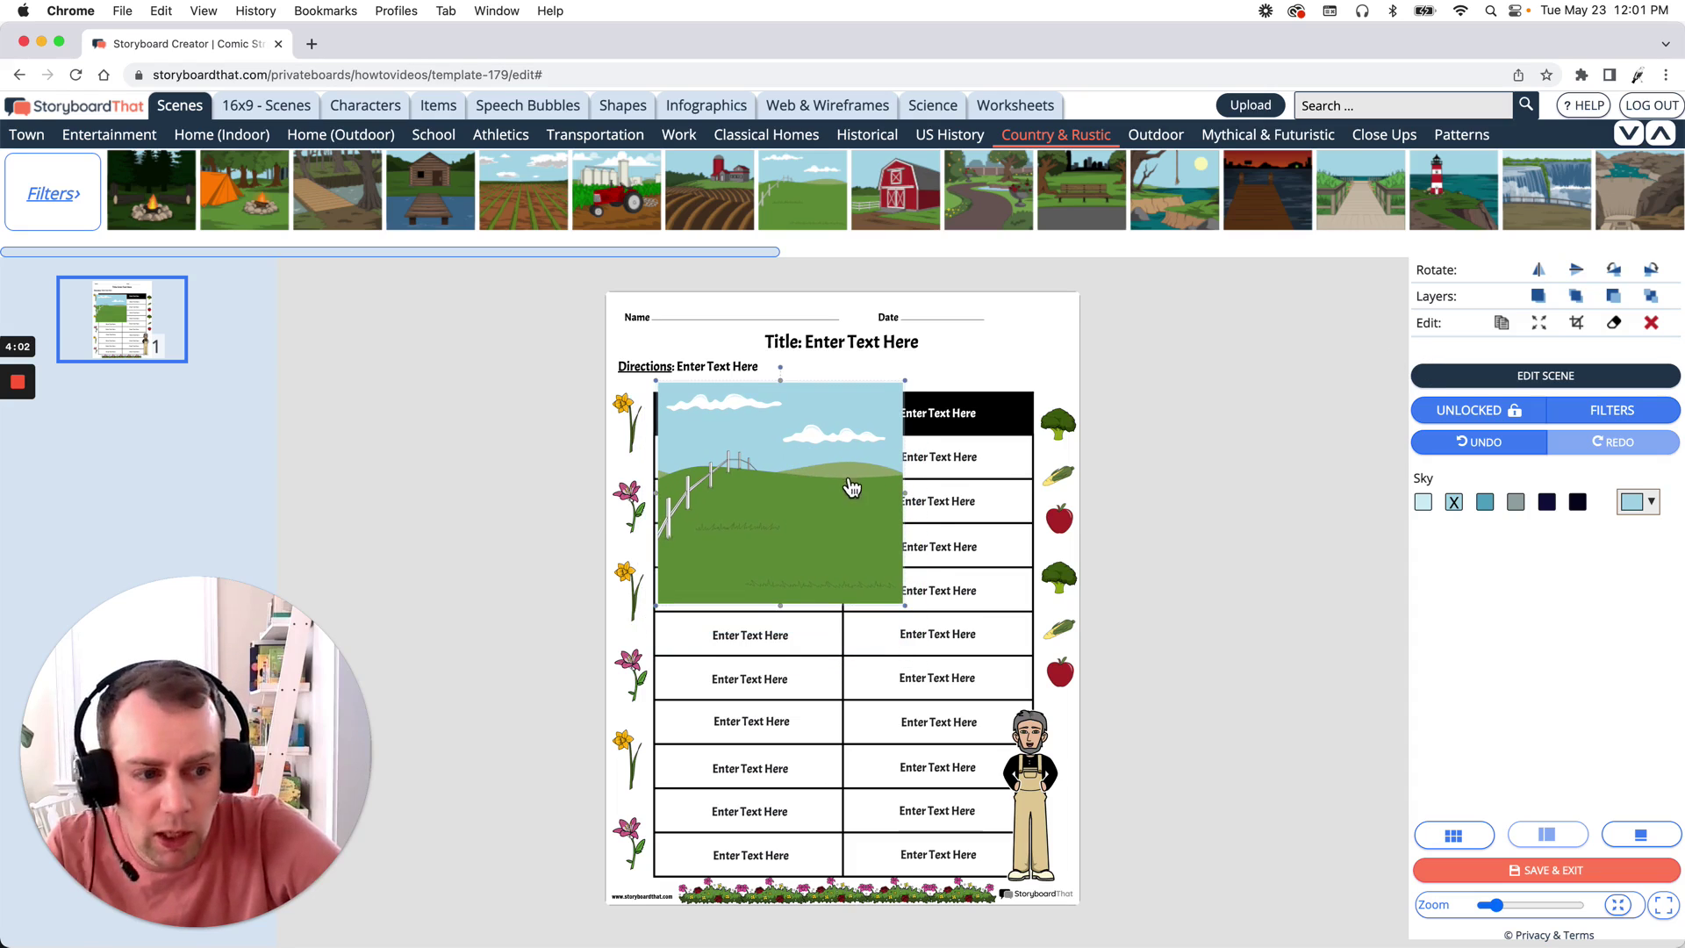
click(1538, 322)
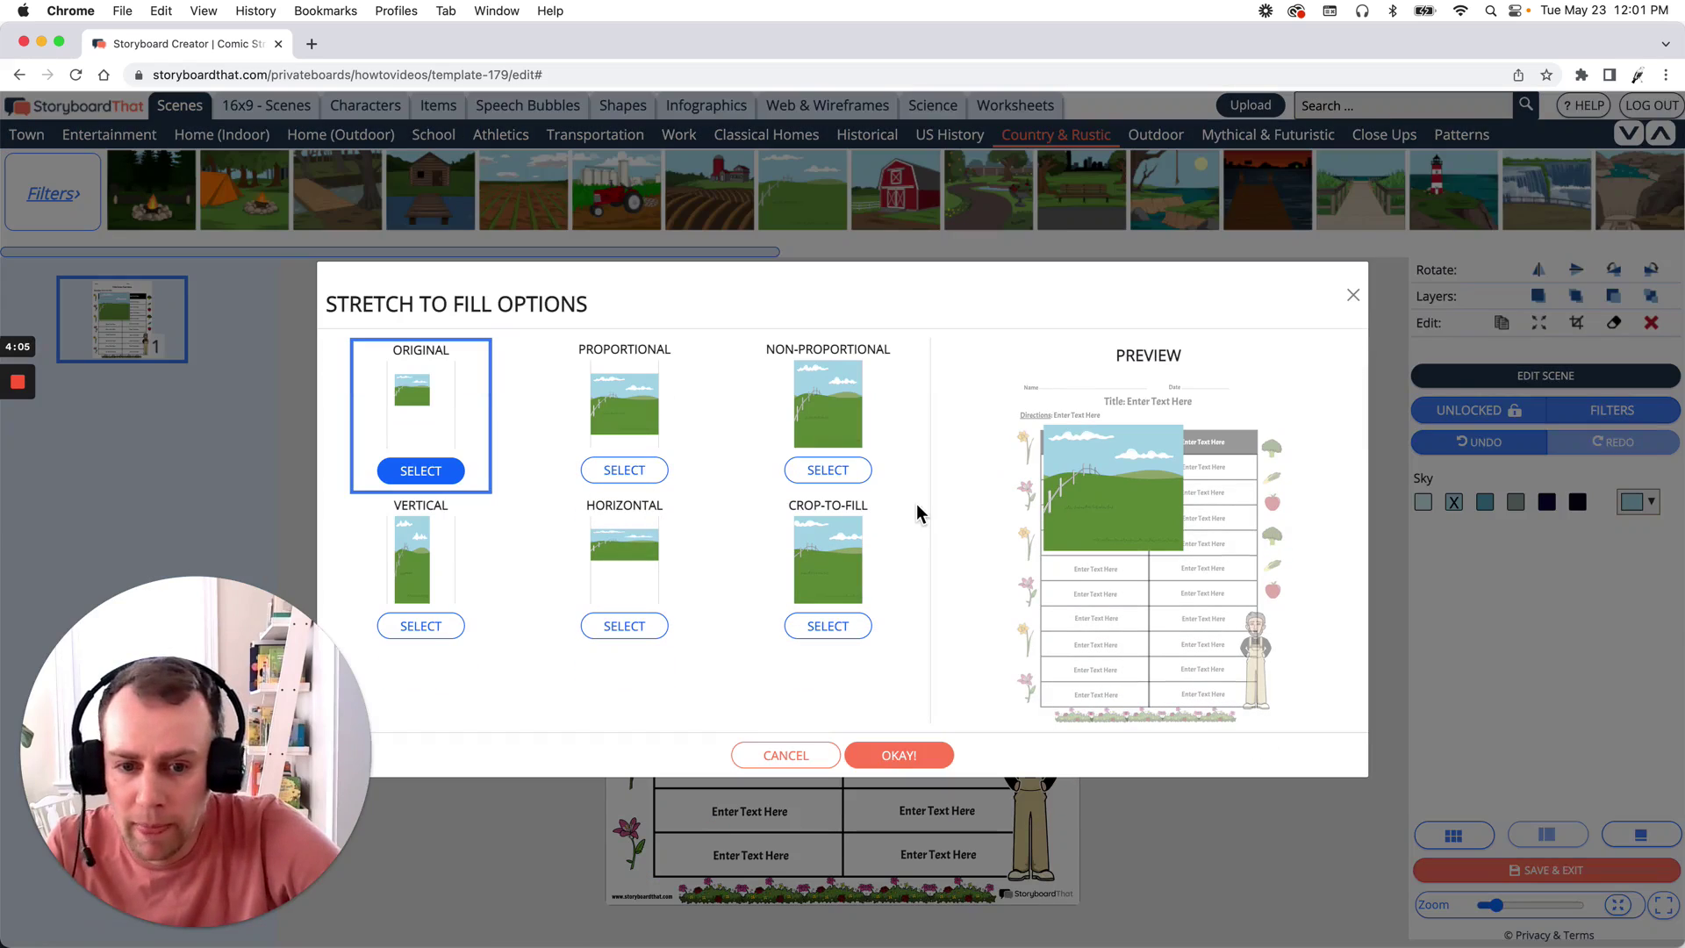
Step: Crop the pasture scene to fill the page and send it behind all other elements
click(828, 625)
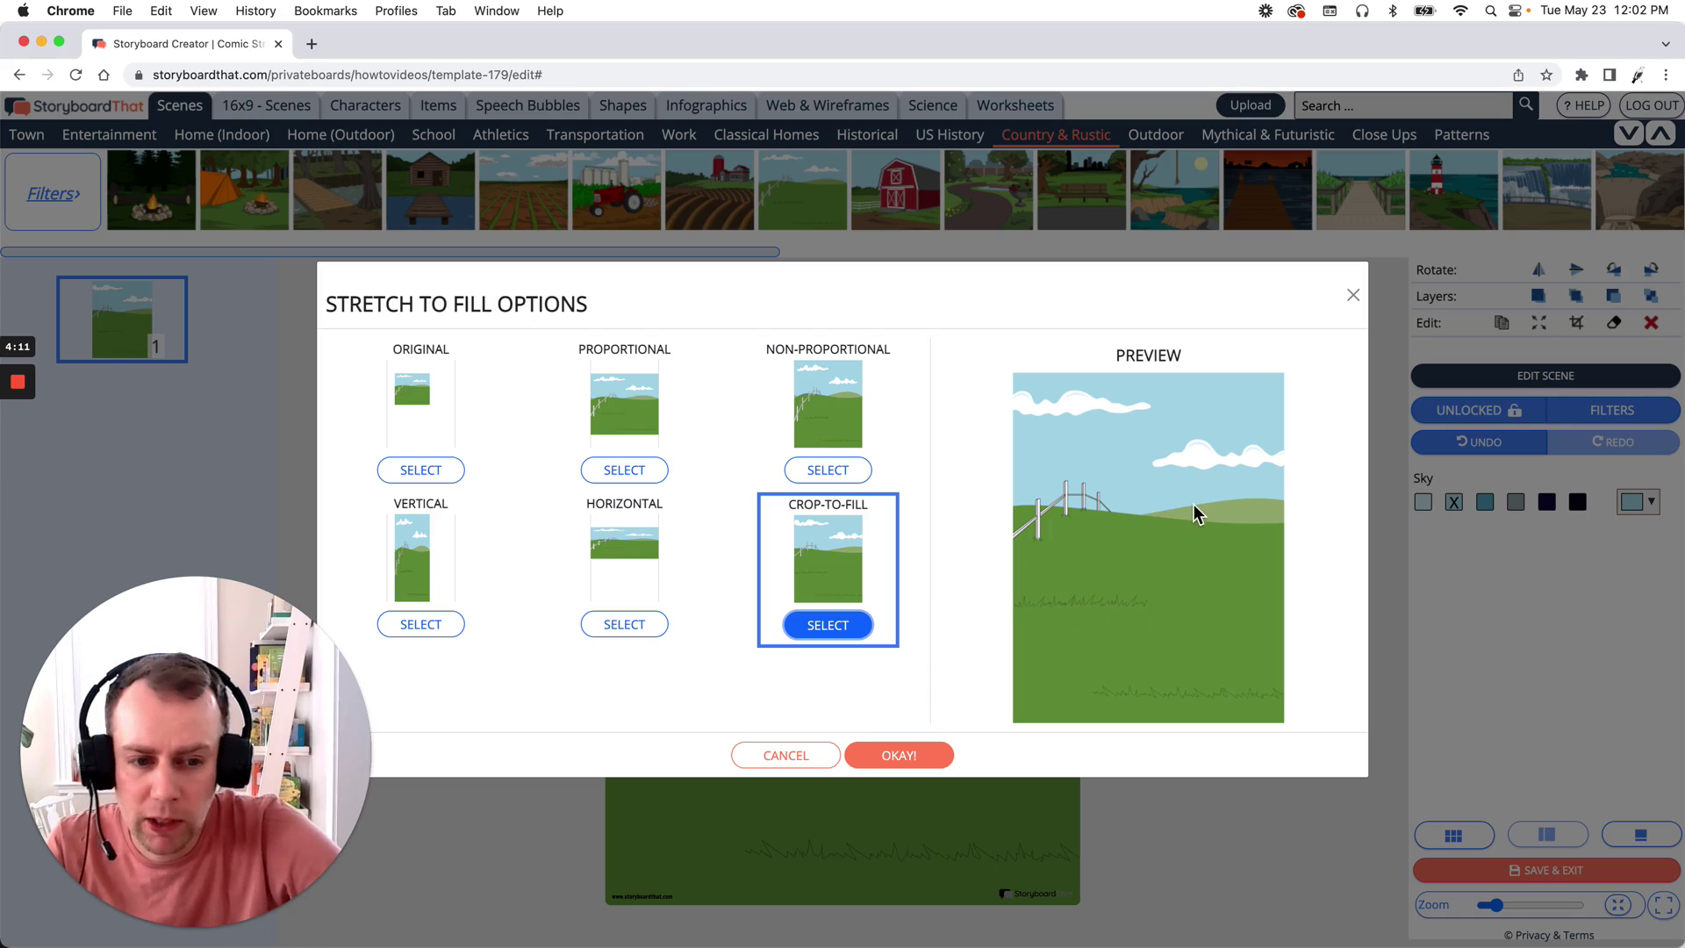
click(932, 760)
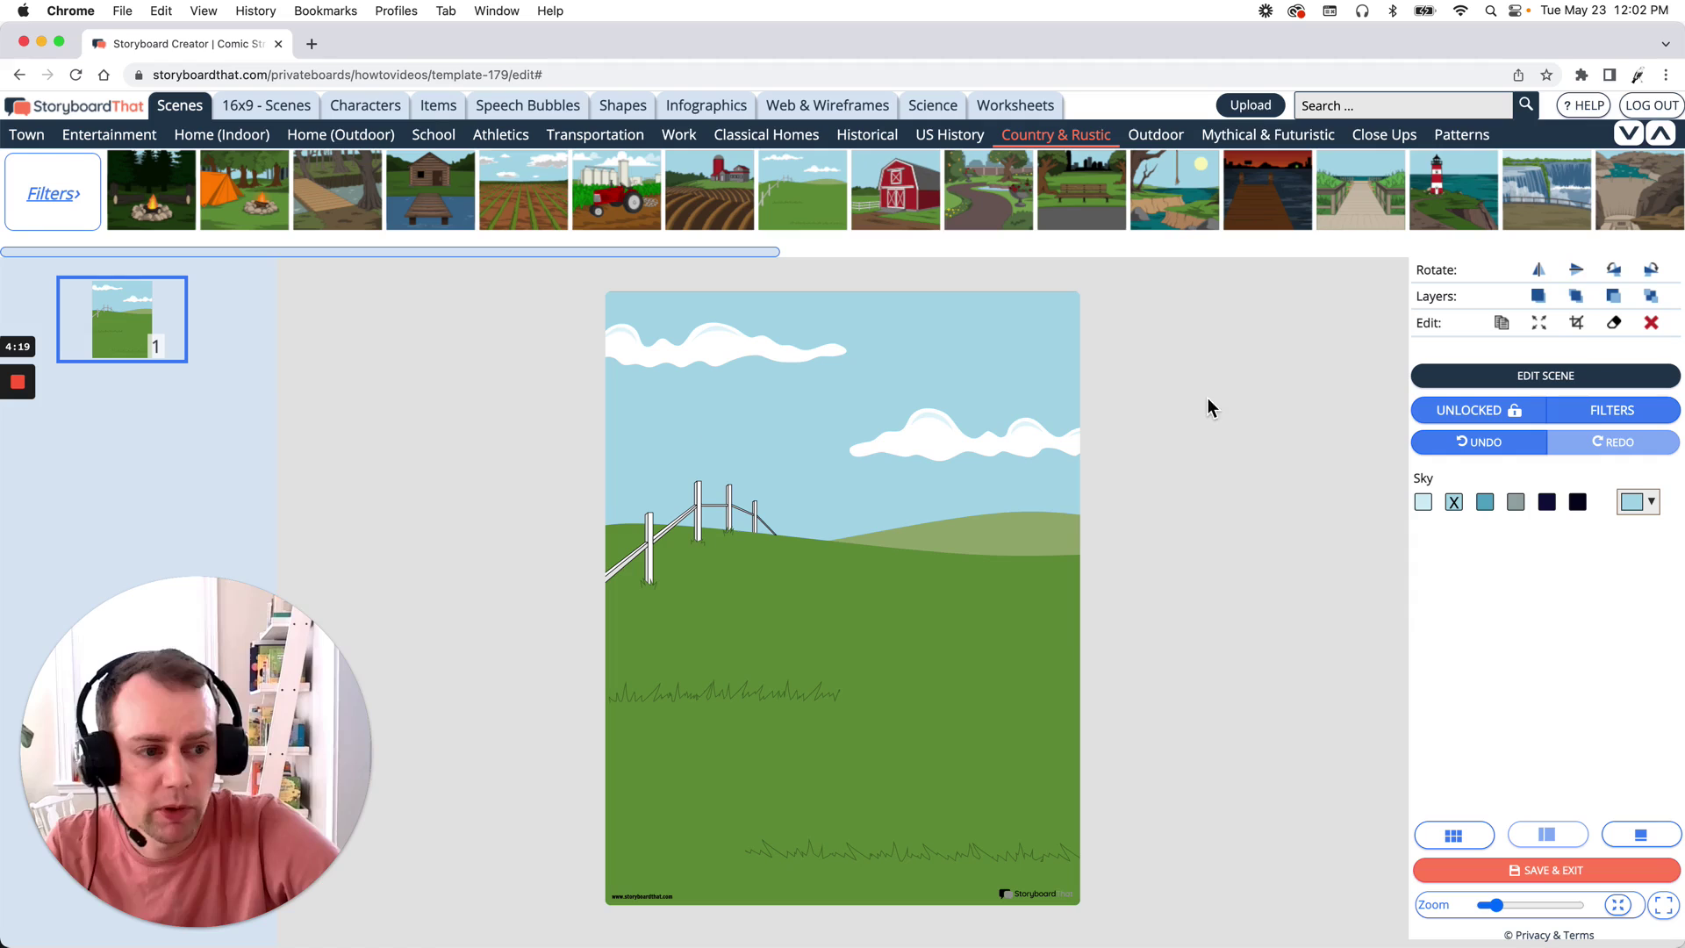
click(1660, 301)
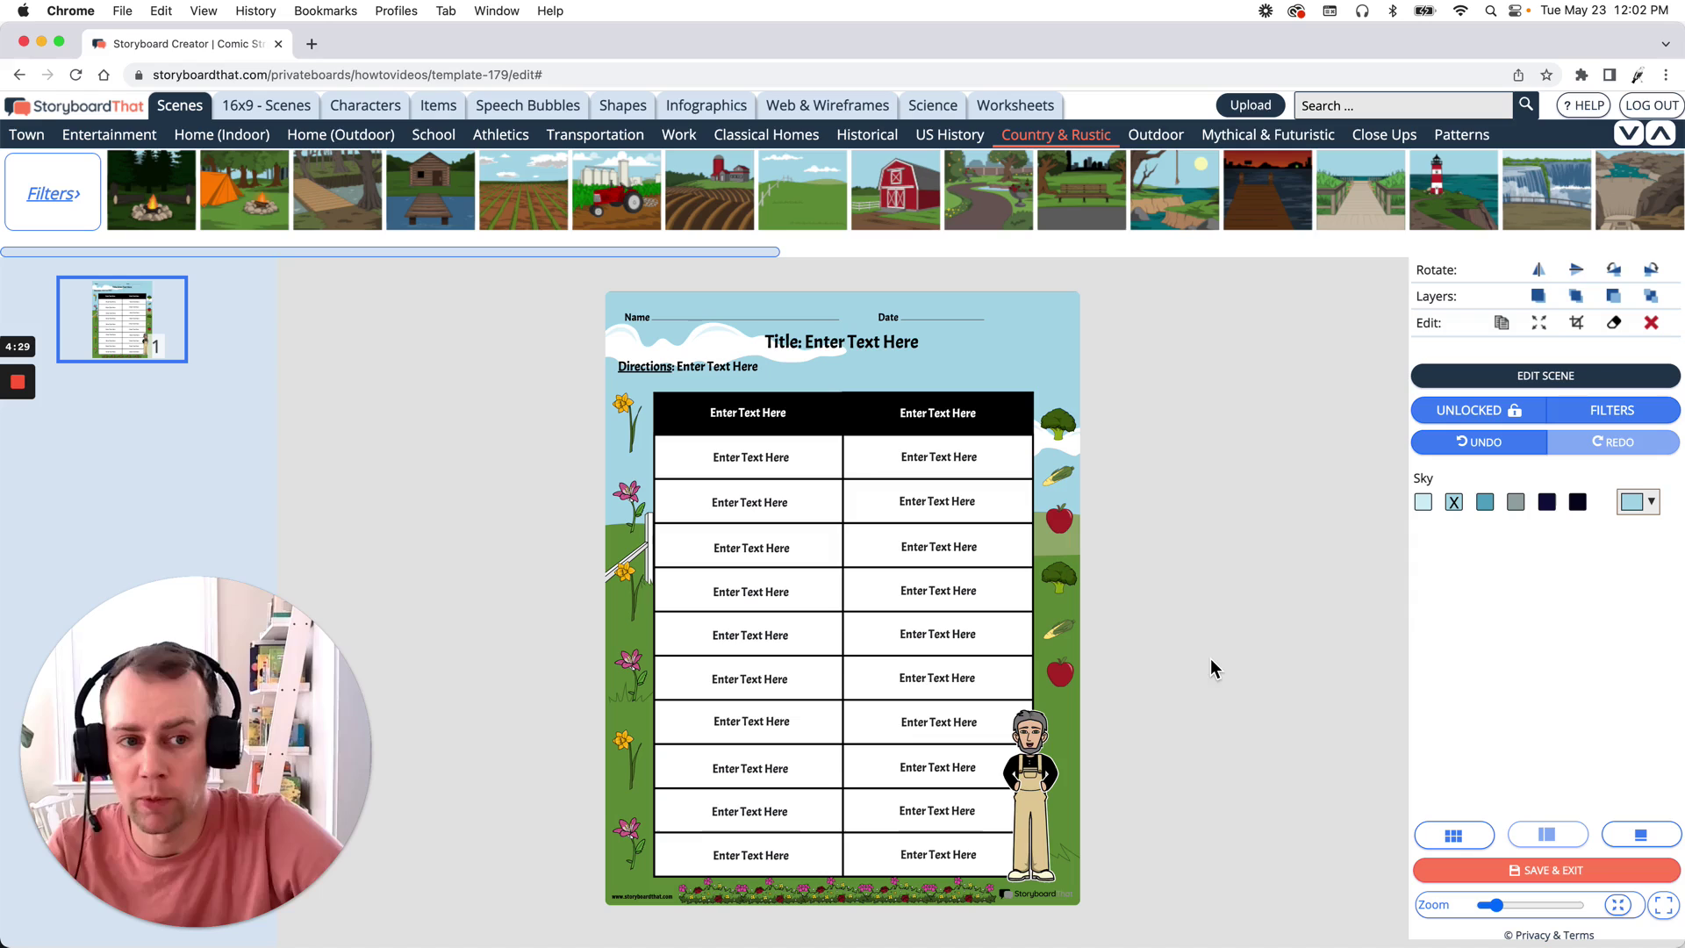
Step: Add a grey panel from the plain colour backgrounds over the sheet's top-left
click(1461, 137)
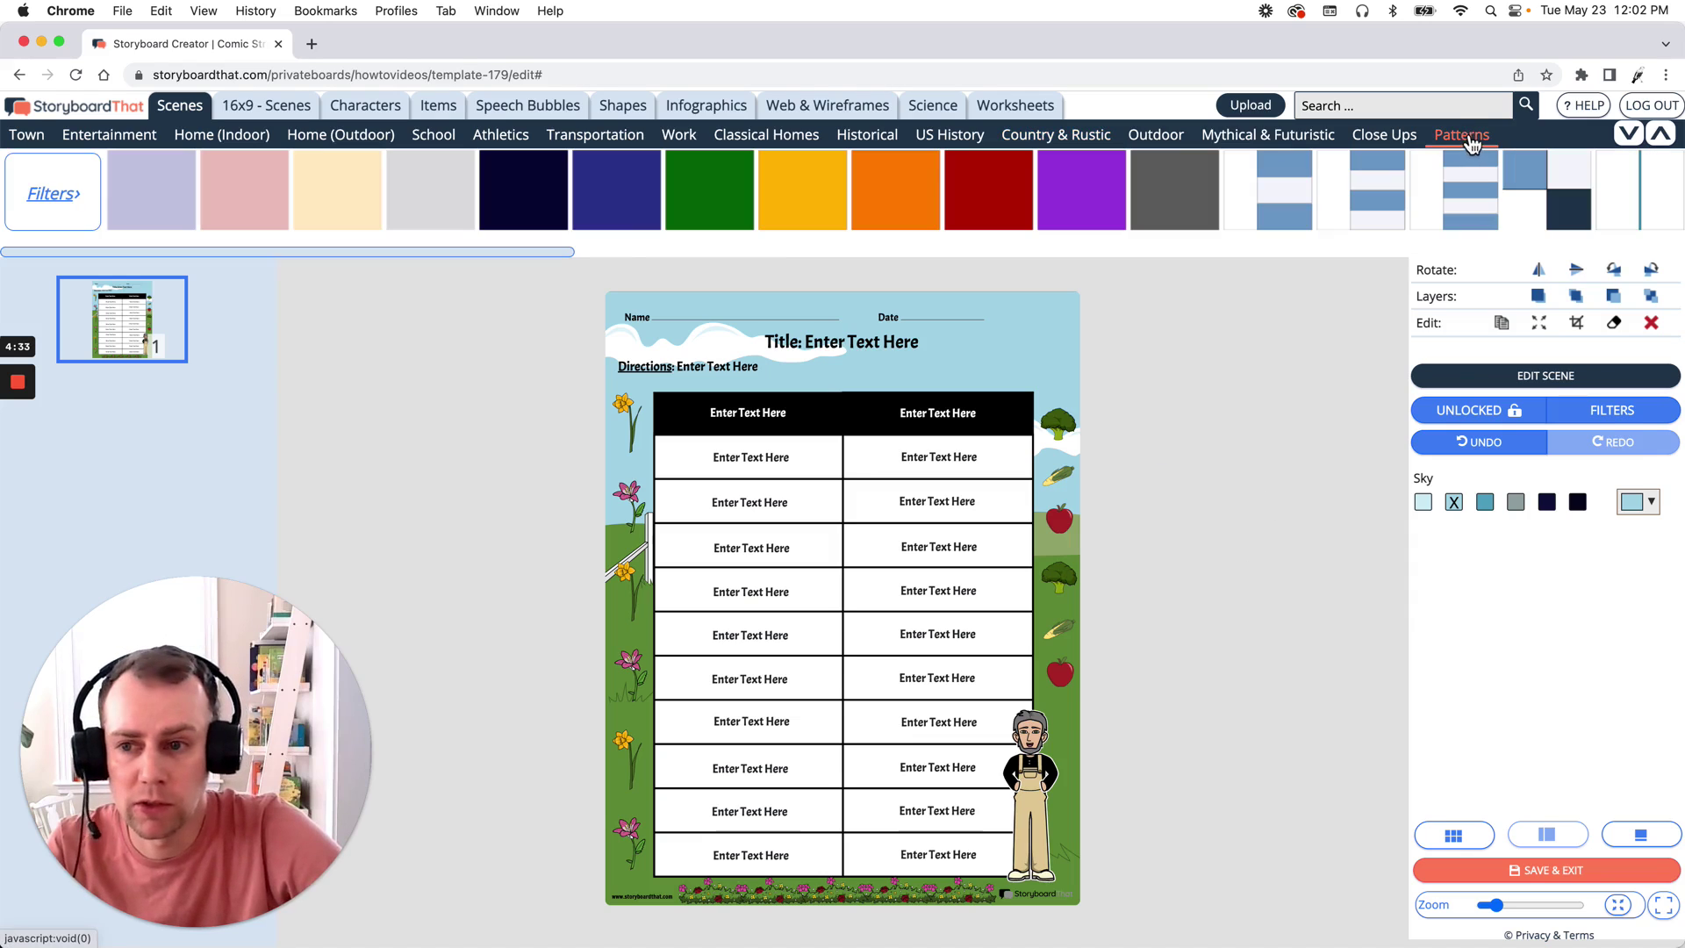
mouse_move(434, 230)
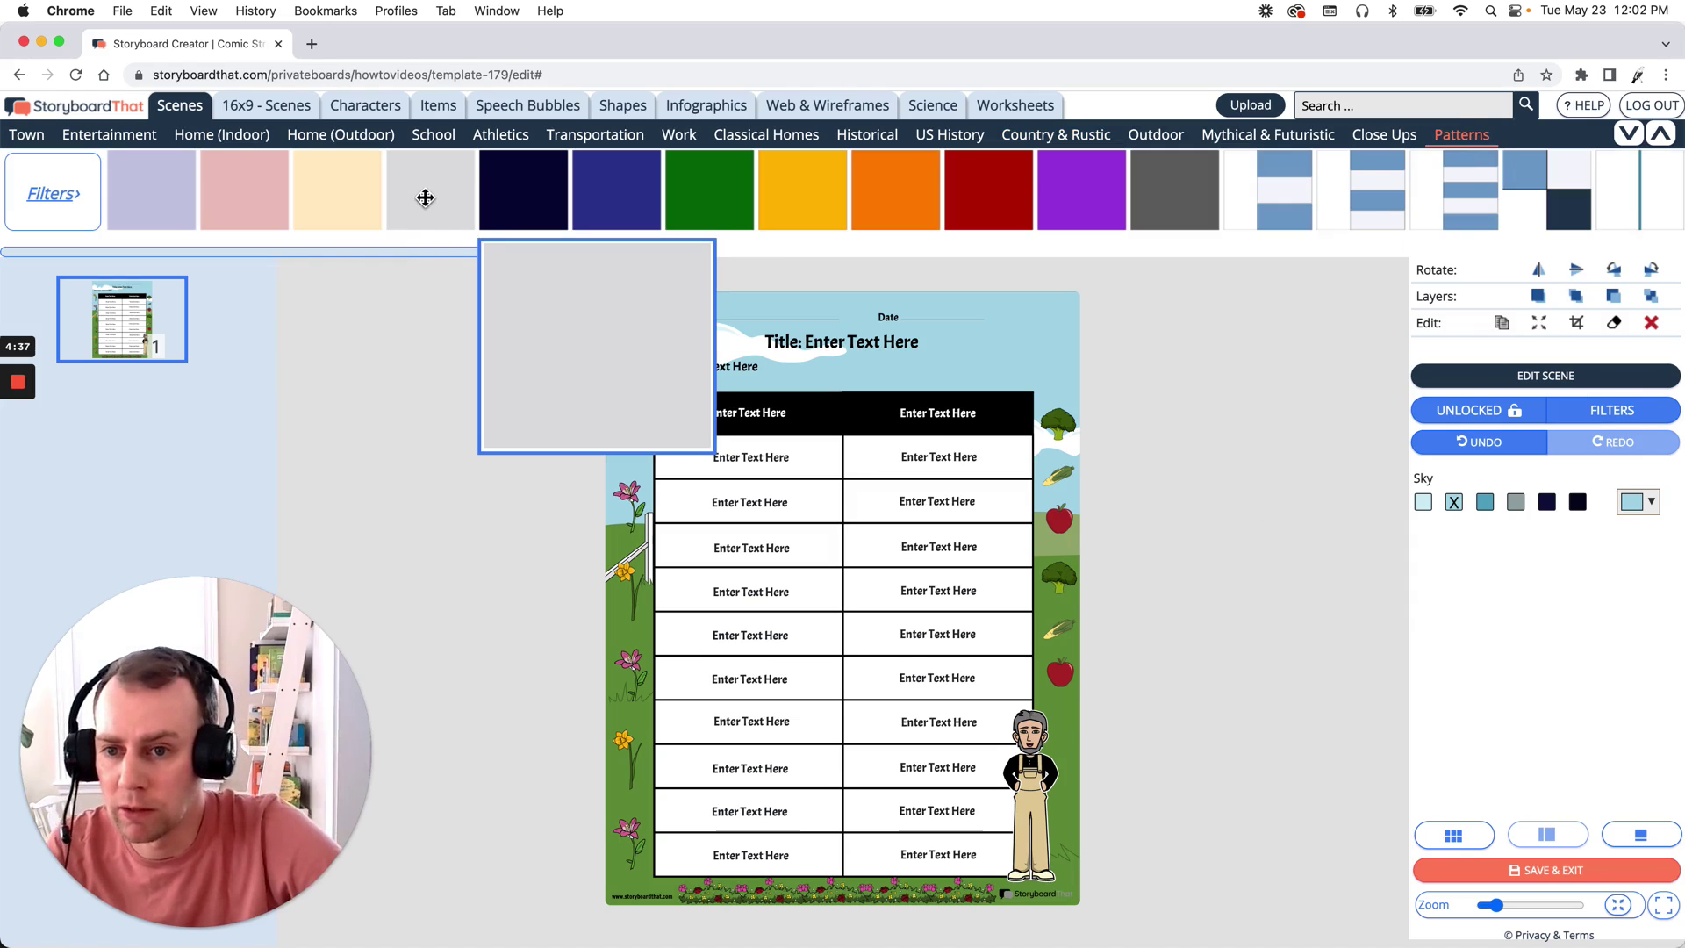
drag(425, 197, 650, 369)
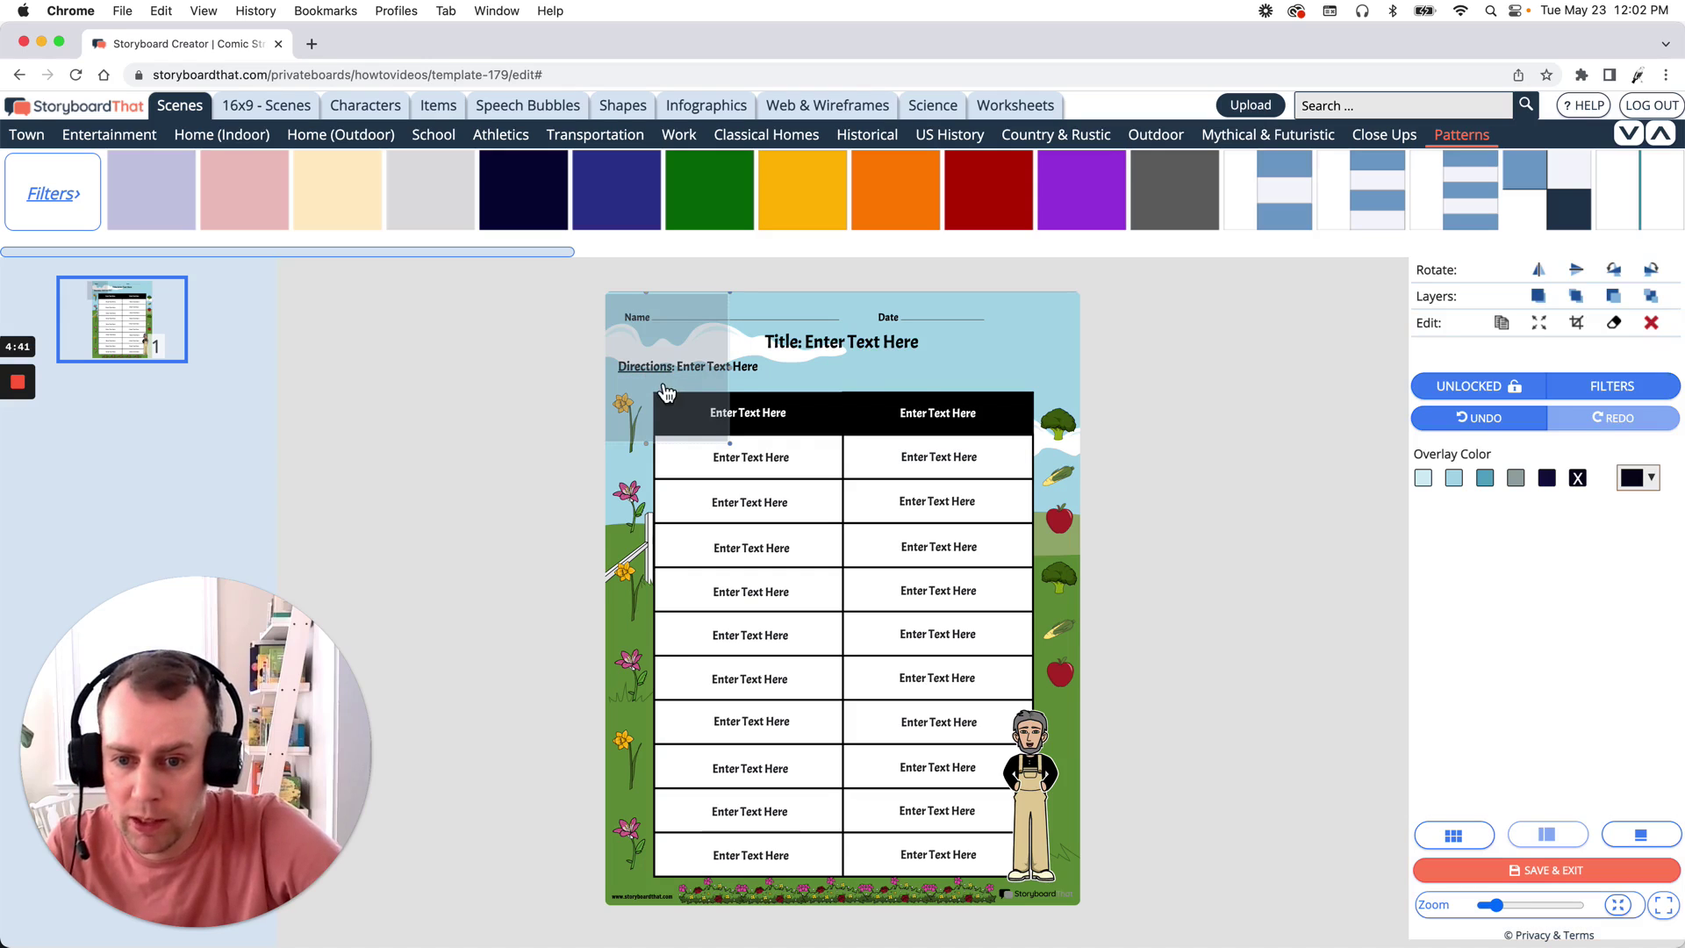
Step: Give the scene a light overlay colour and shift the overlay box slightly right
click(1640, 478)
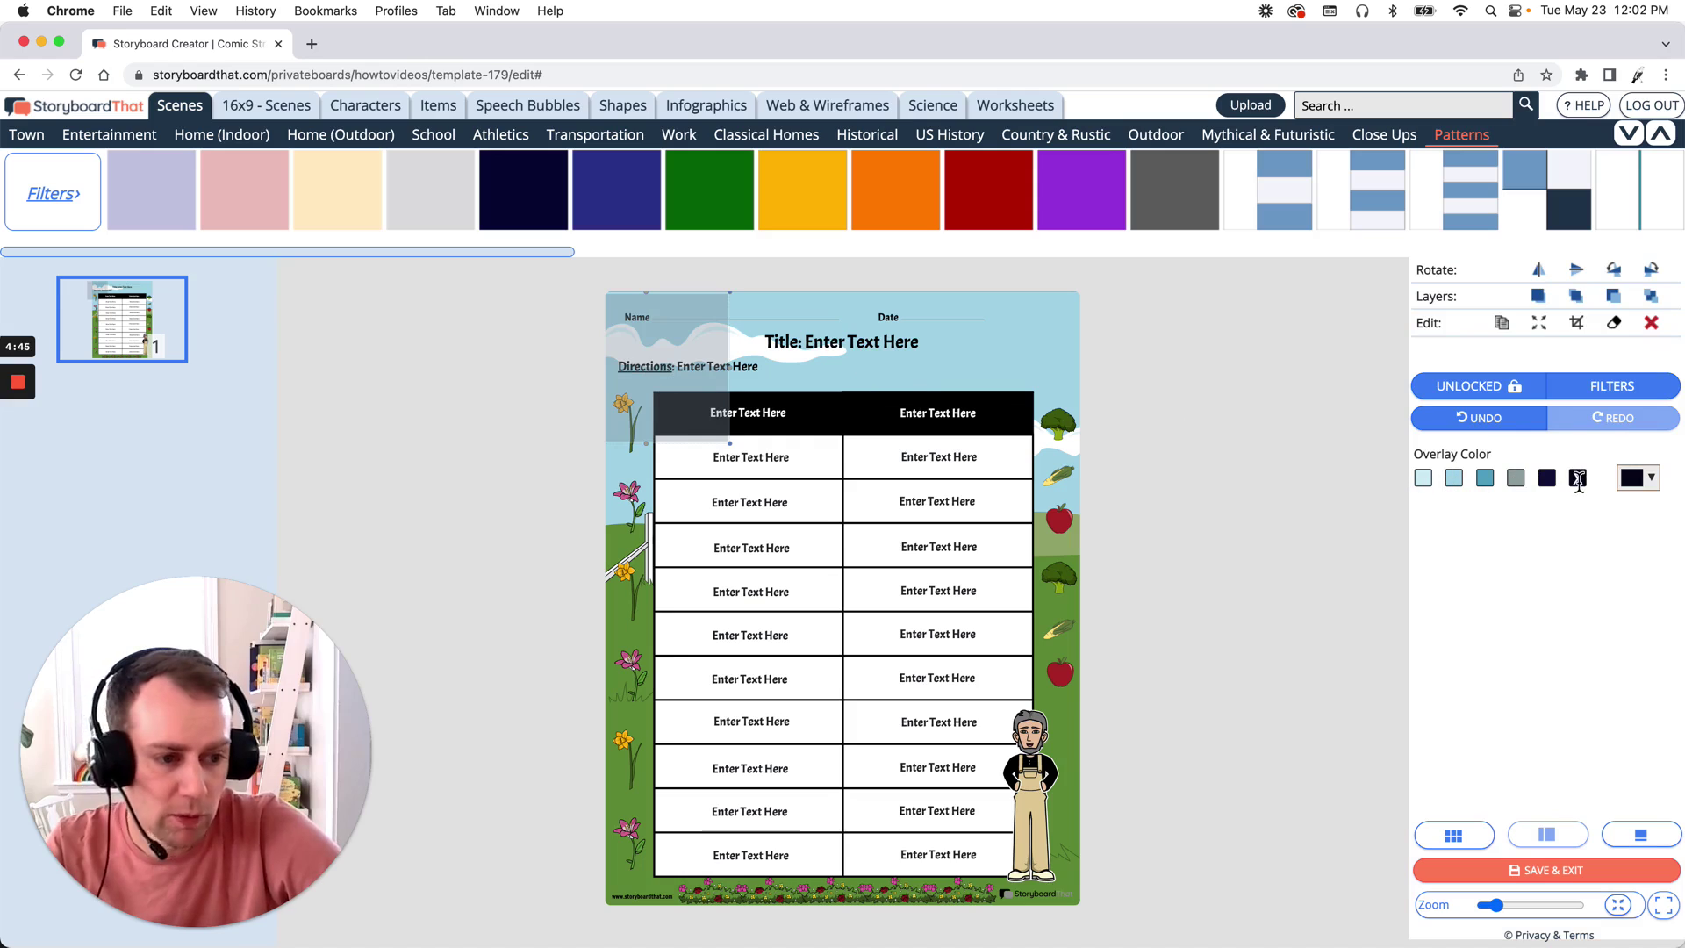
click(1634, 481)
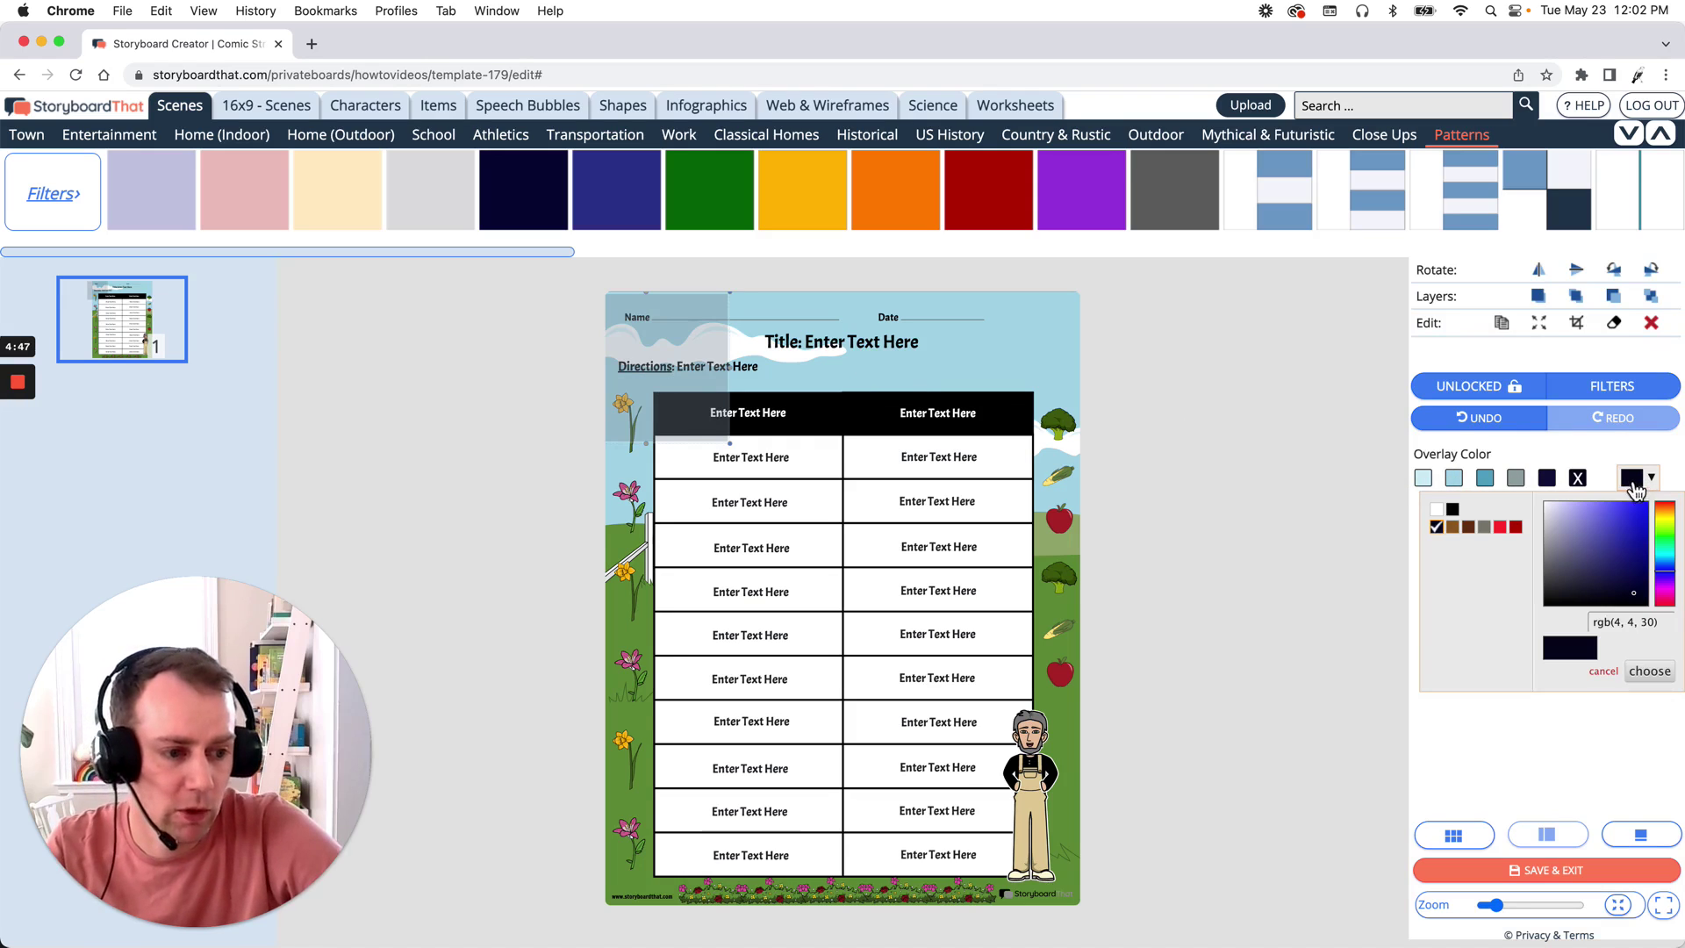
click(1437, 525)
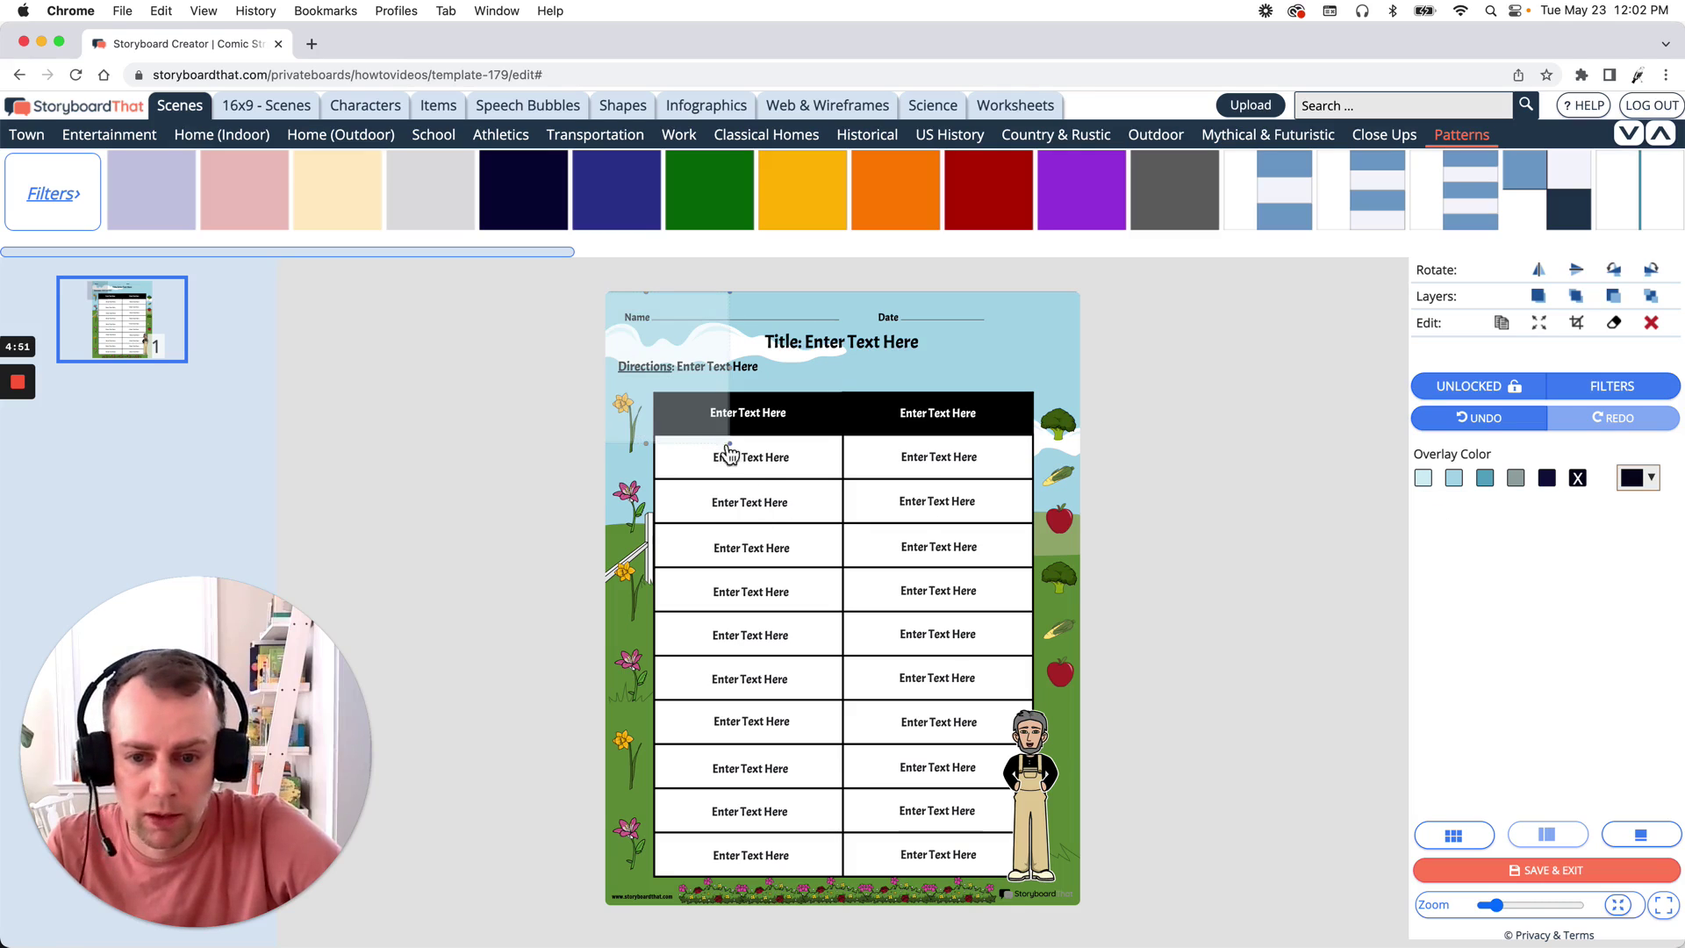
drag(700, 424, 731, 429)
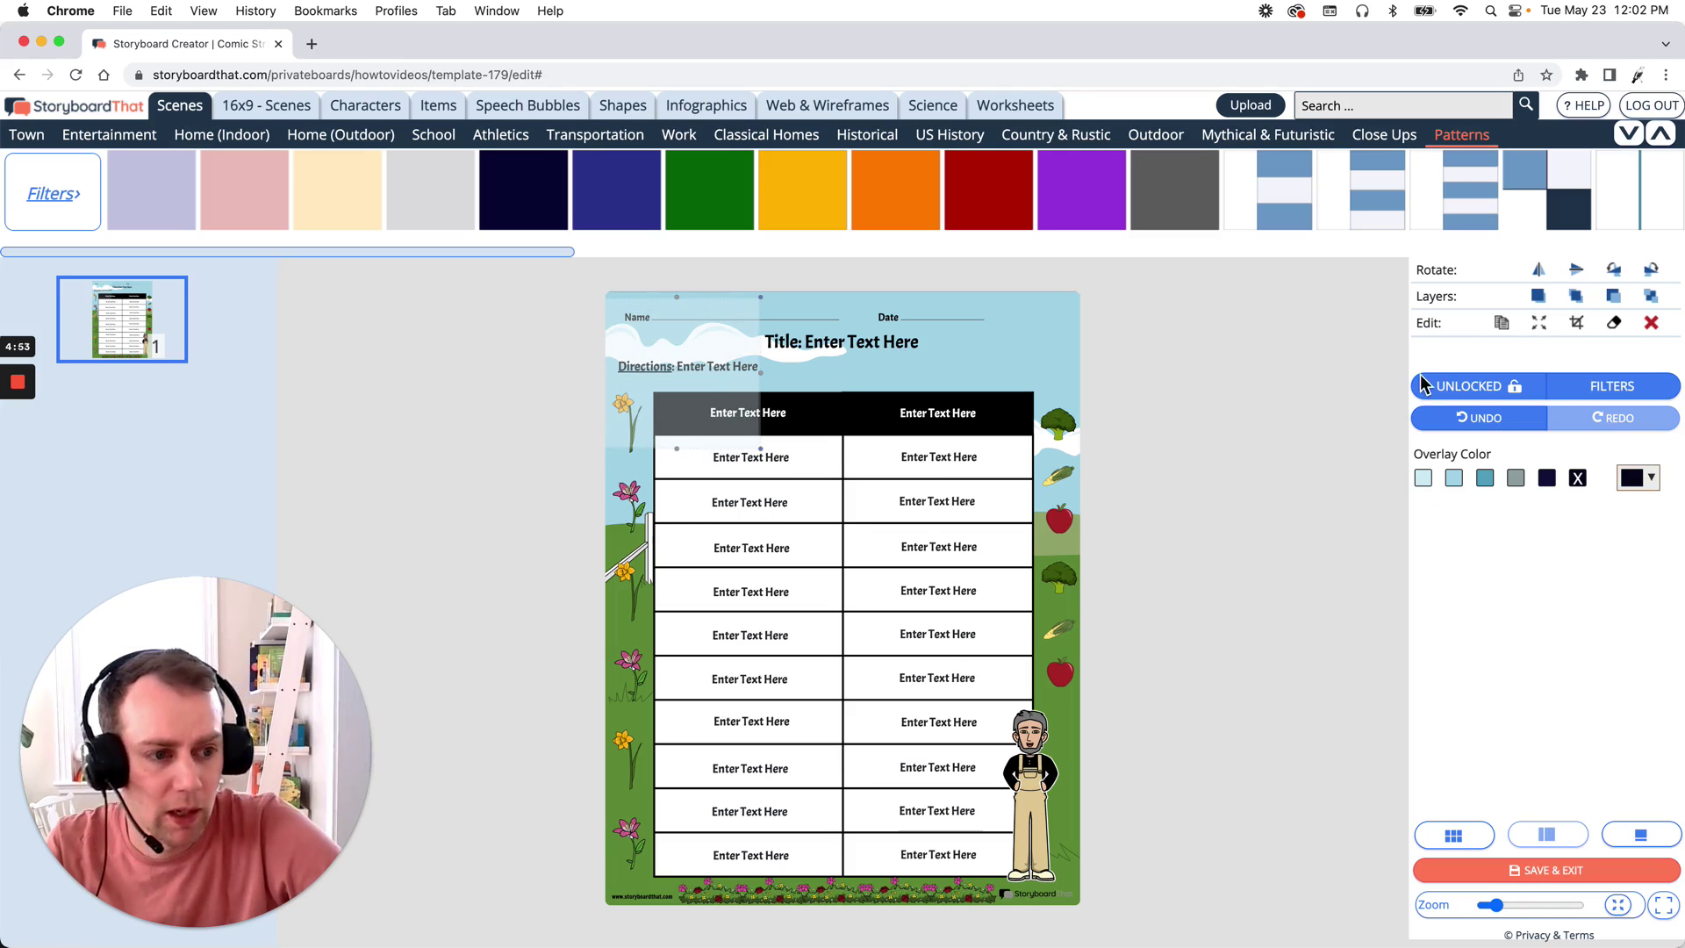
Step: Stretch the pasture scene non-proportionally to fill the whole page
click(1537, 324)
click(843, 472)
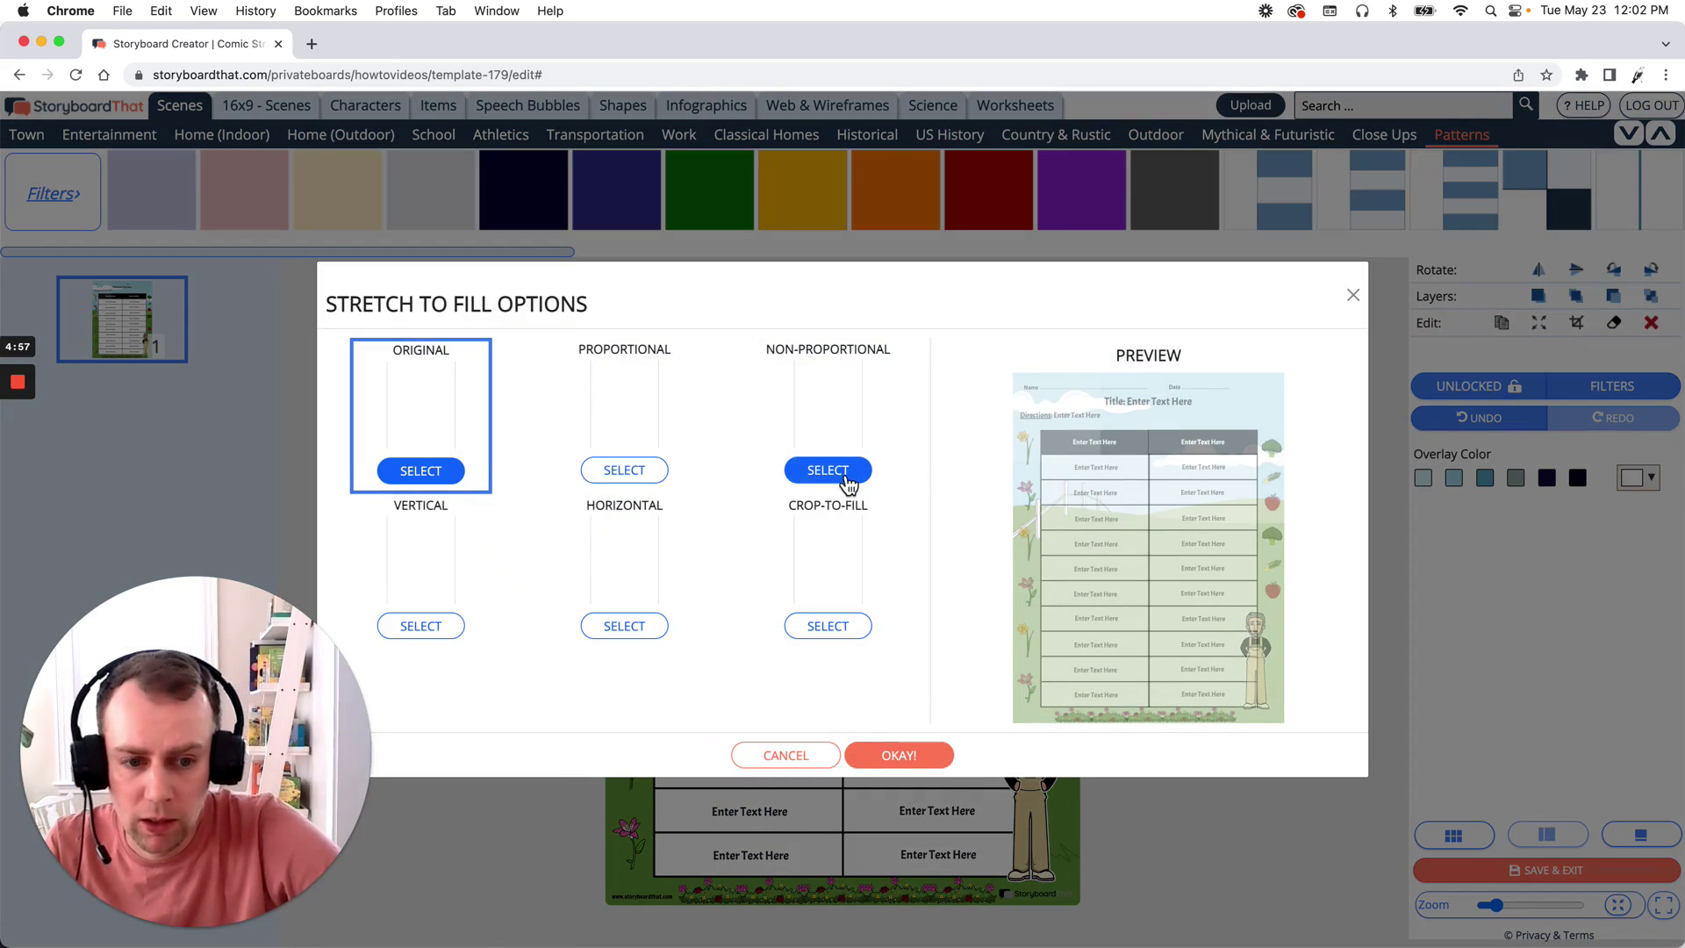
click(907, 757)
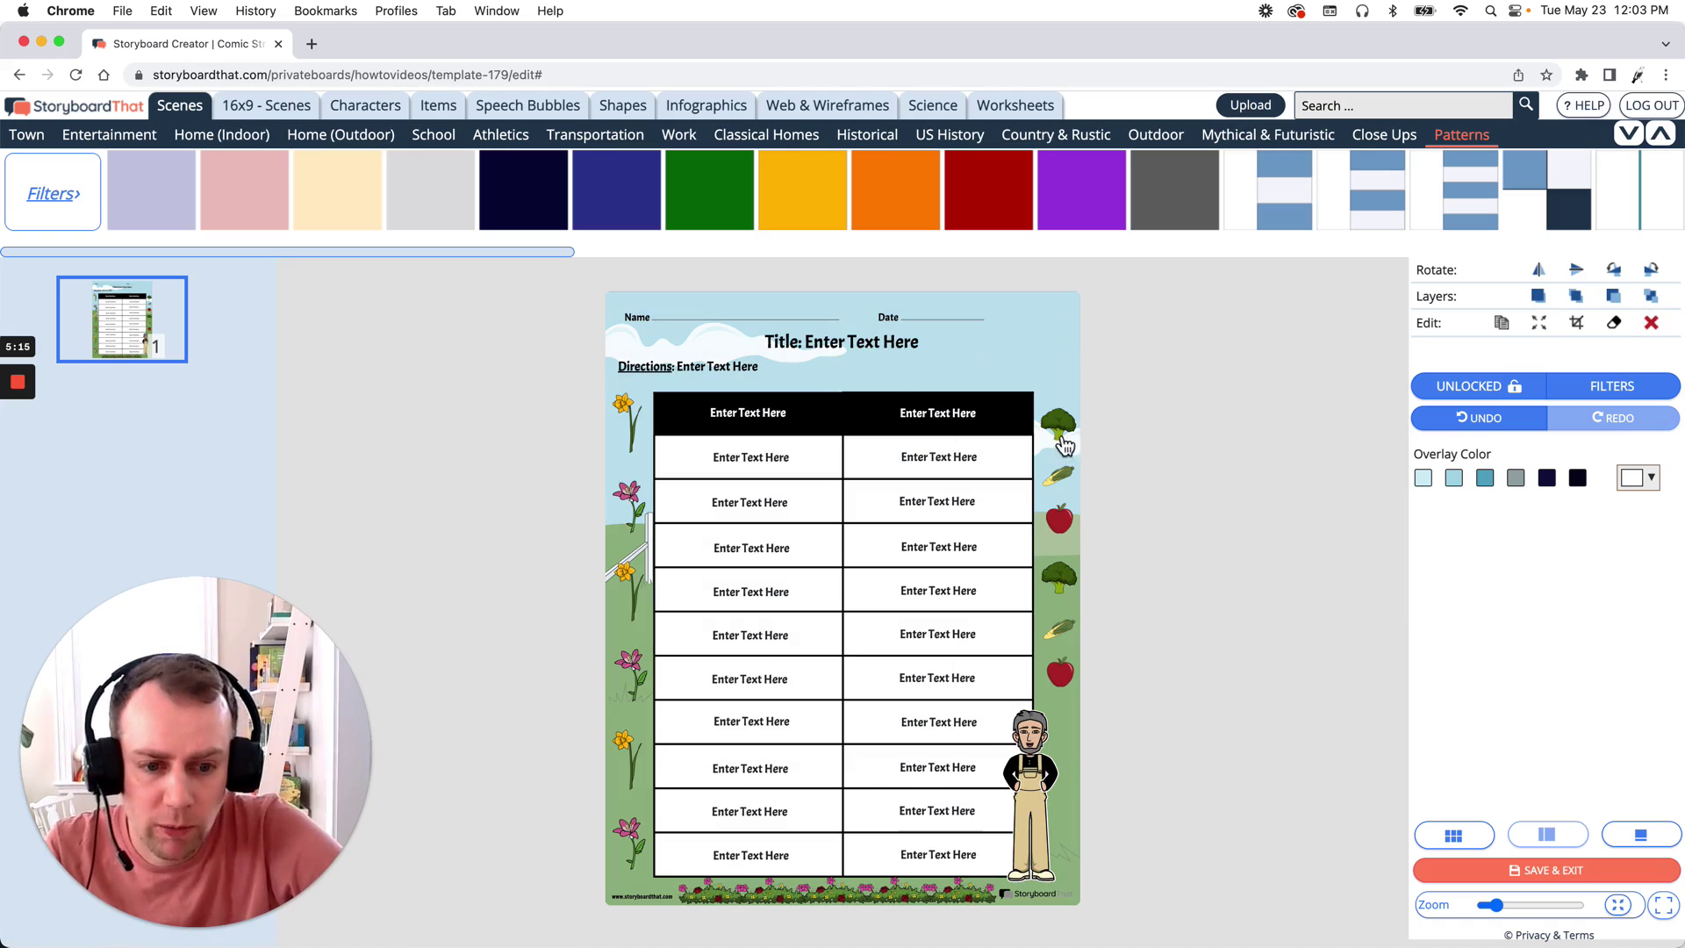
Step: Undo the stray colour block edit, leaving the table's header cells plain
click(1175, 374)
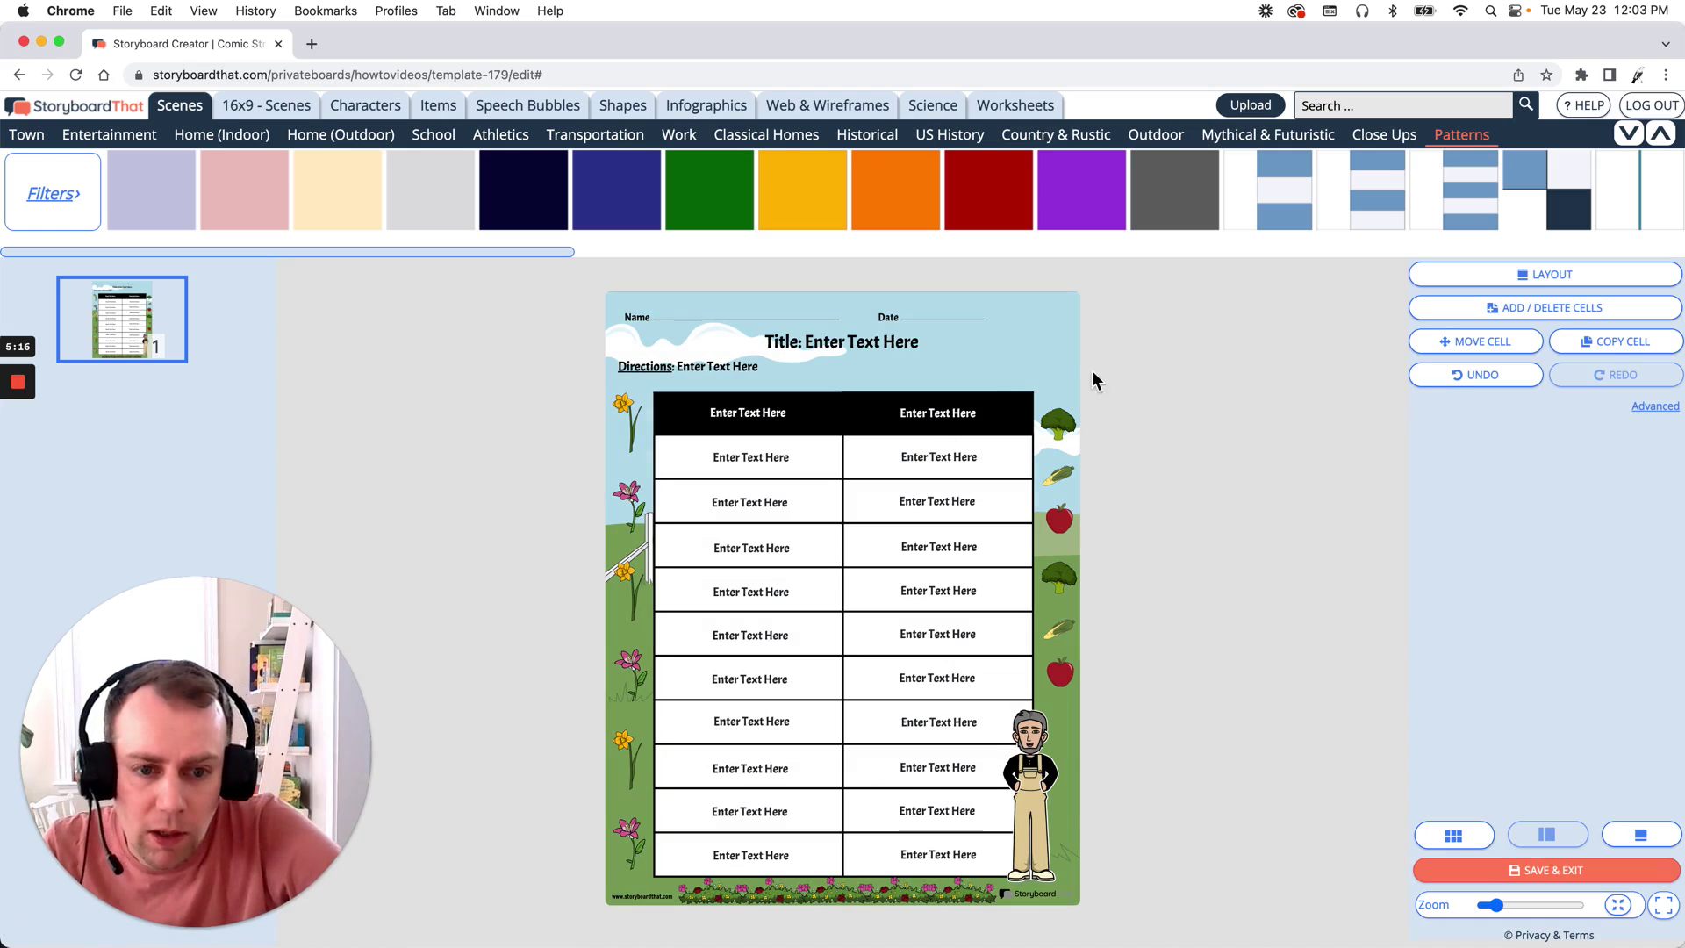
click(1039, 364)
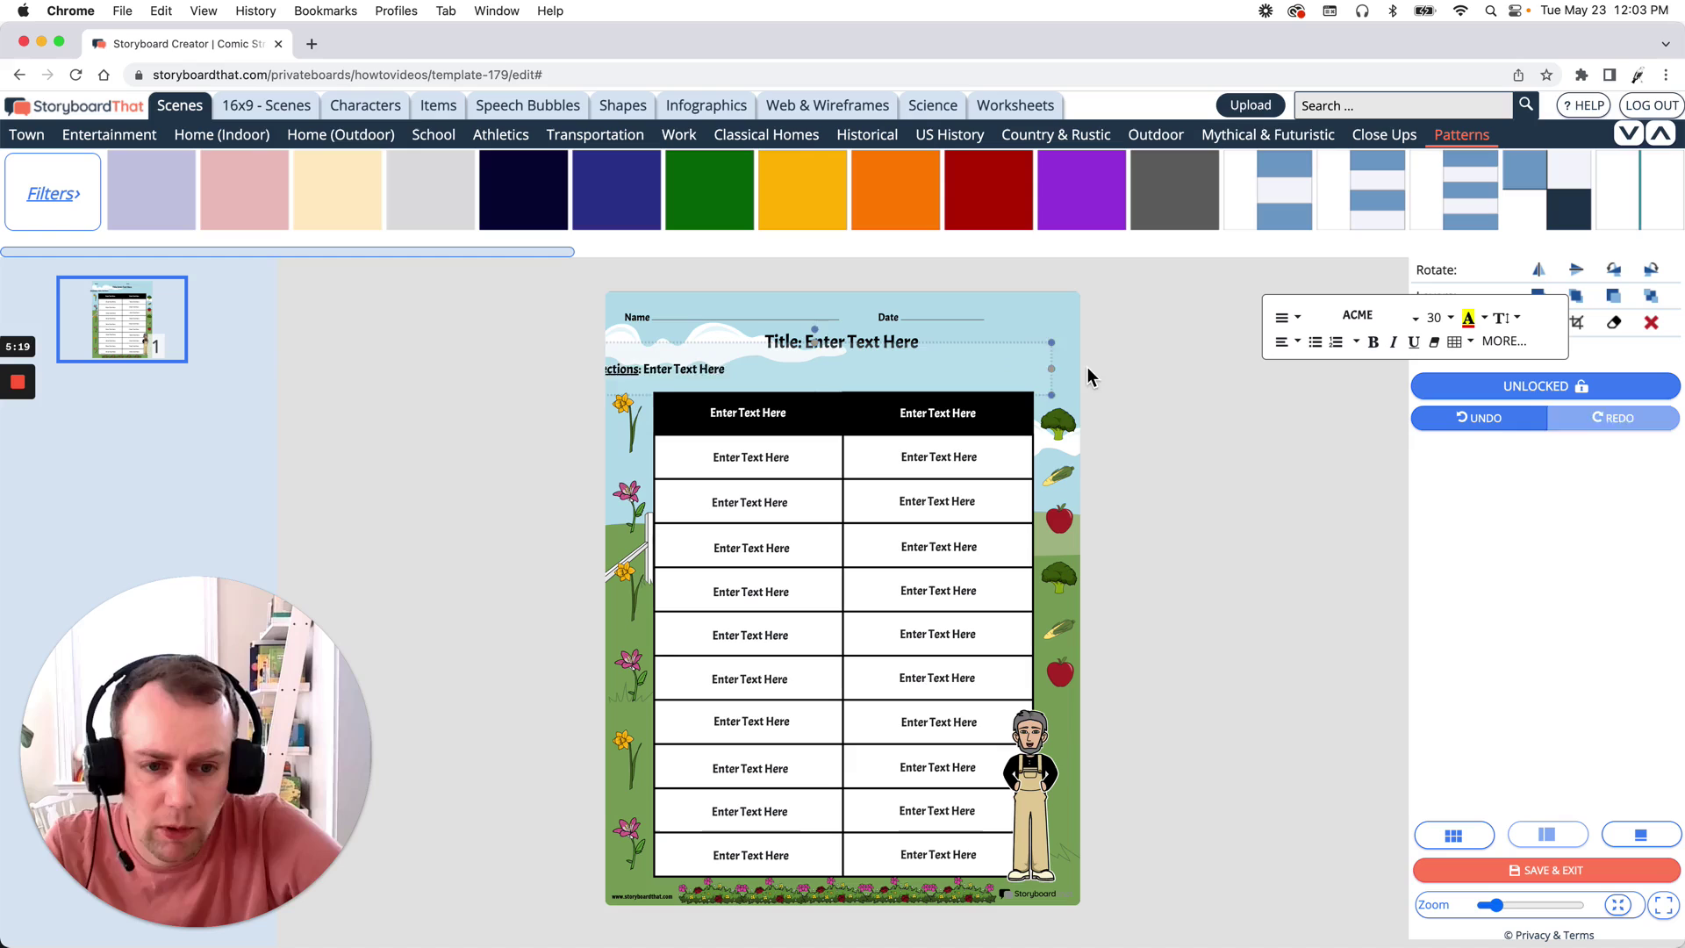
click(1056, 419)
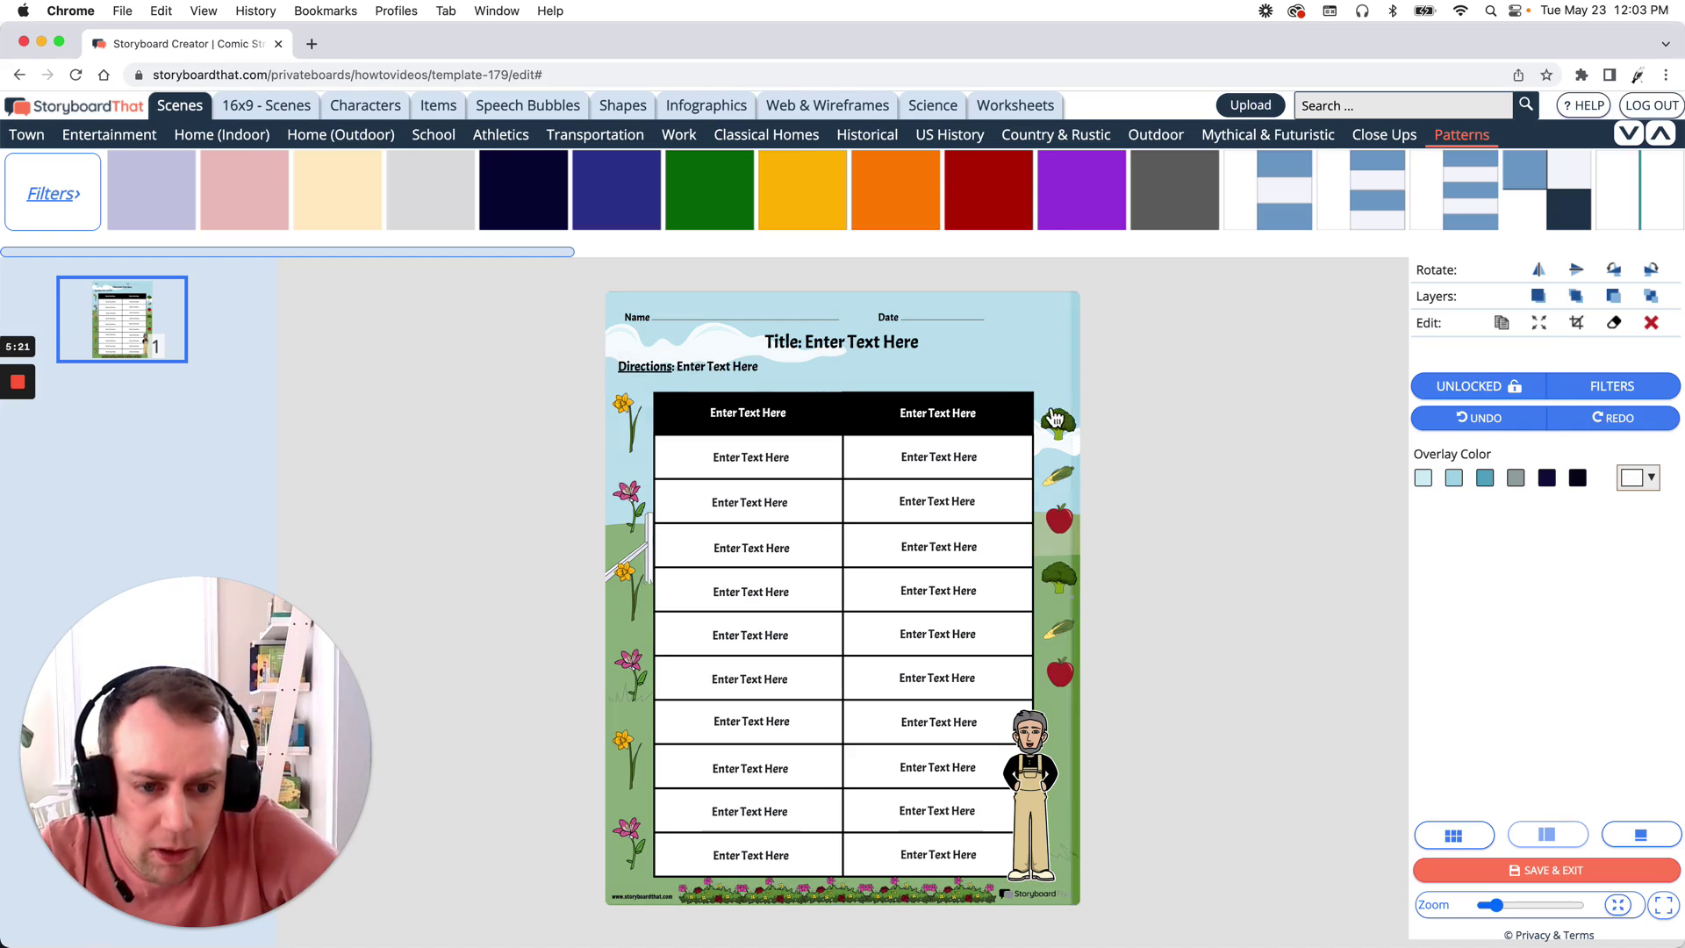
click(1136, 500)
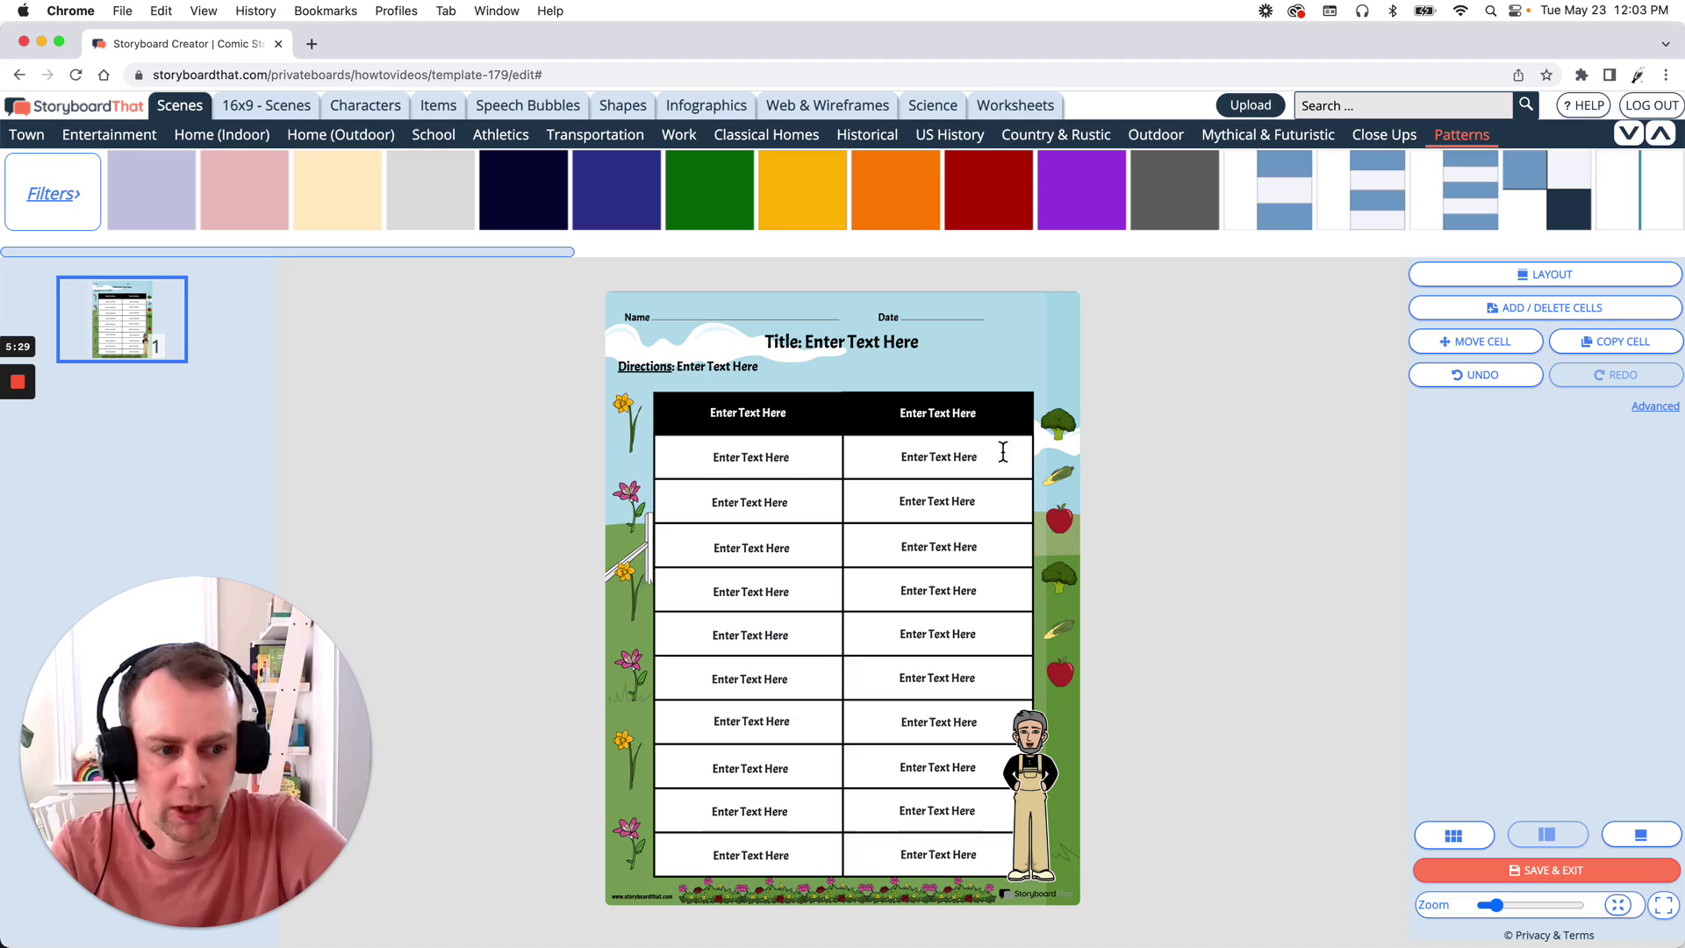
click(1472, 387)
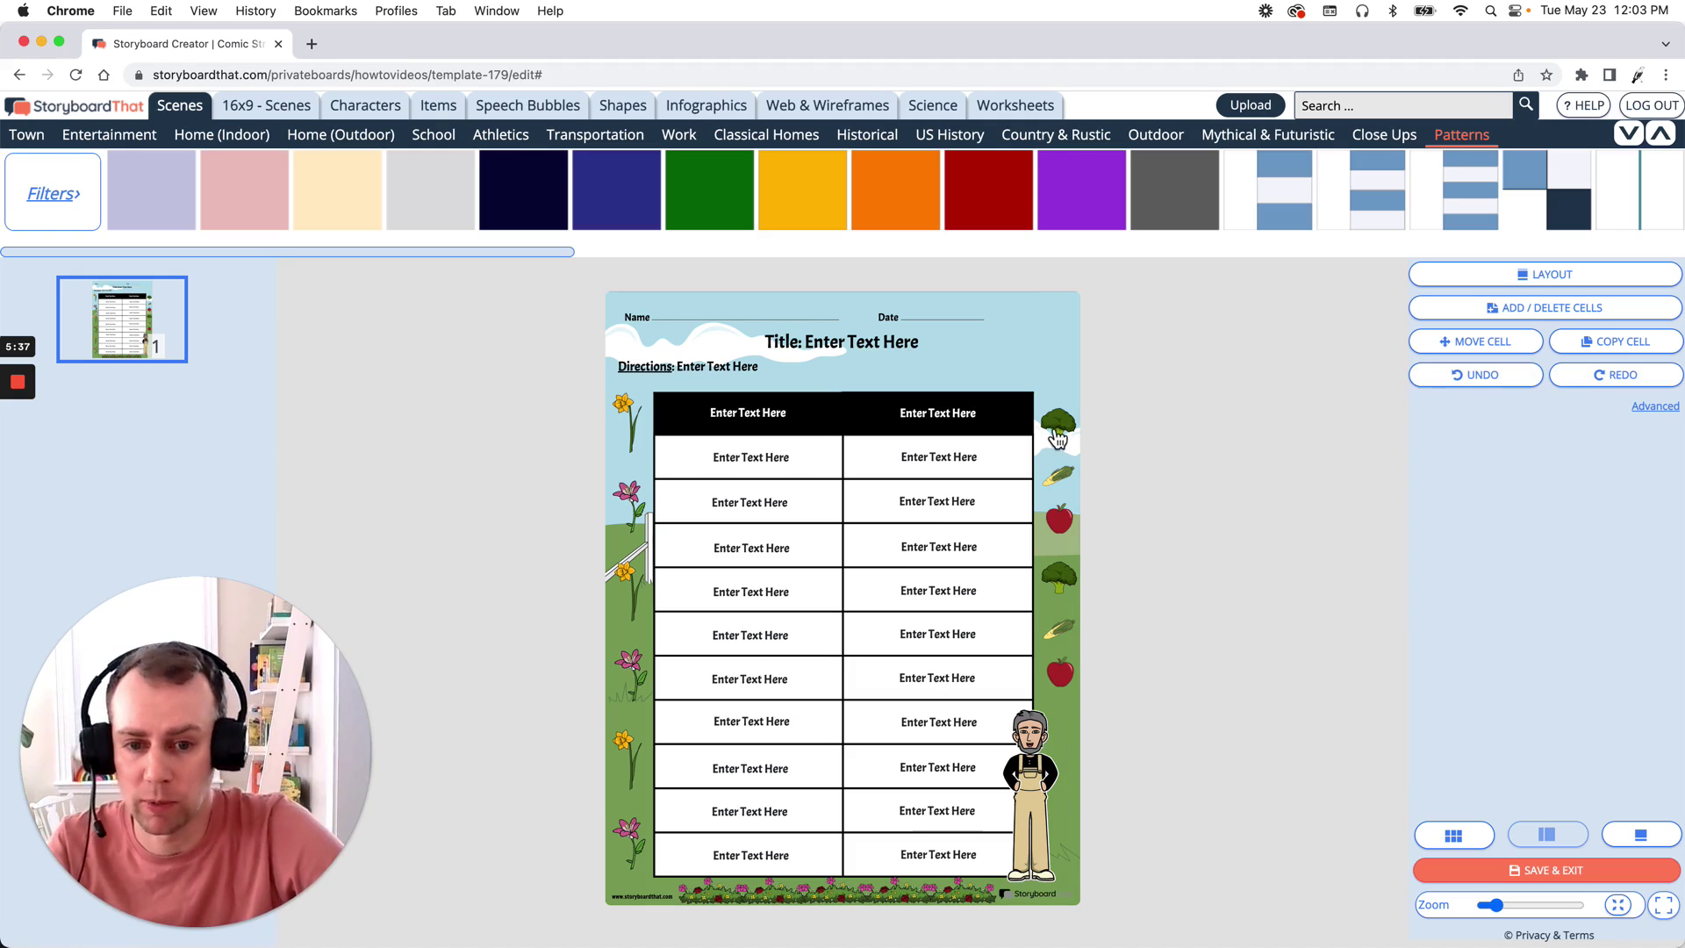
Step: Replace the placeholder worksheet title with 'Farming made simple'
click(893, 342)
triple_click(893, 343)
text(F)
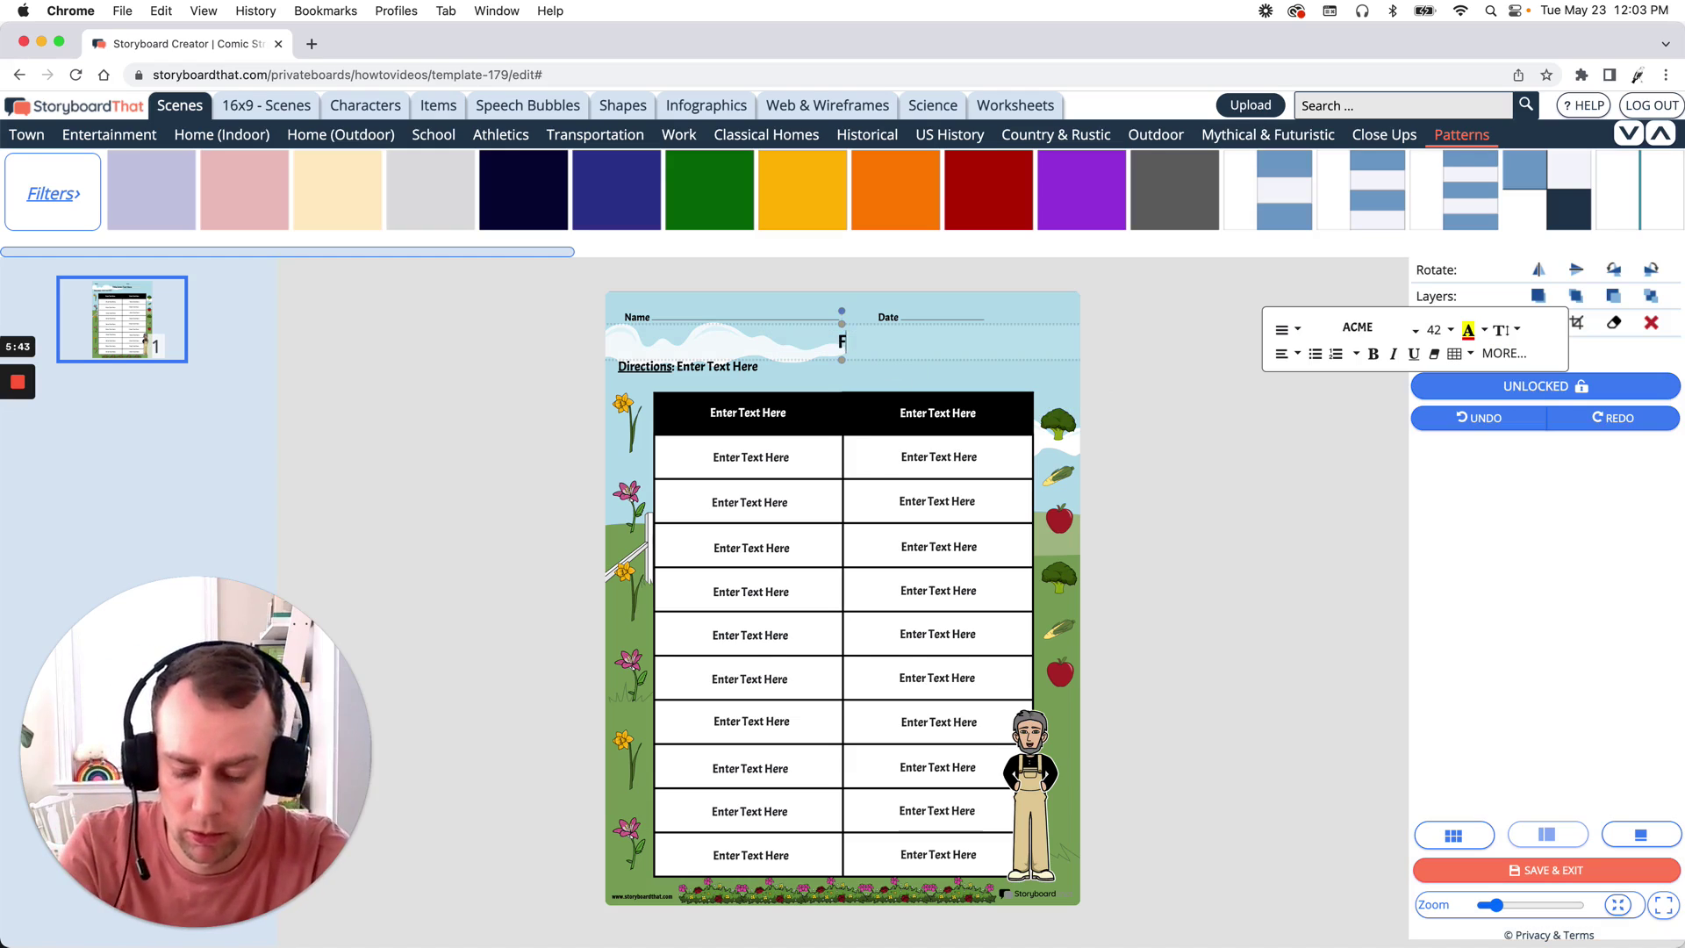
text(arming made)
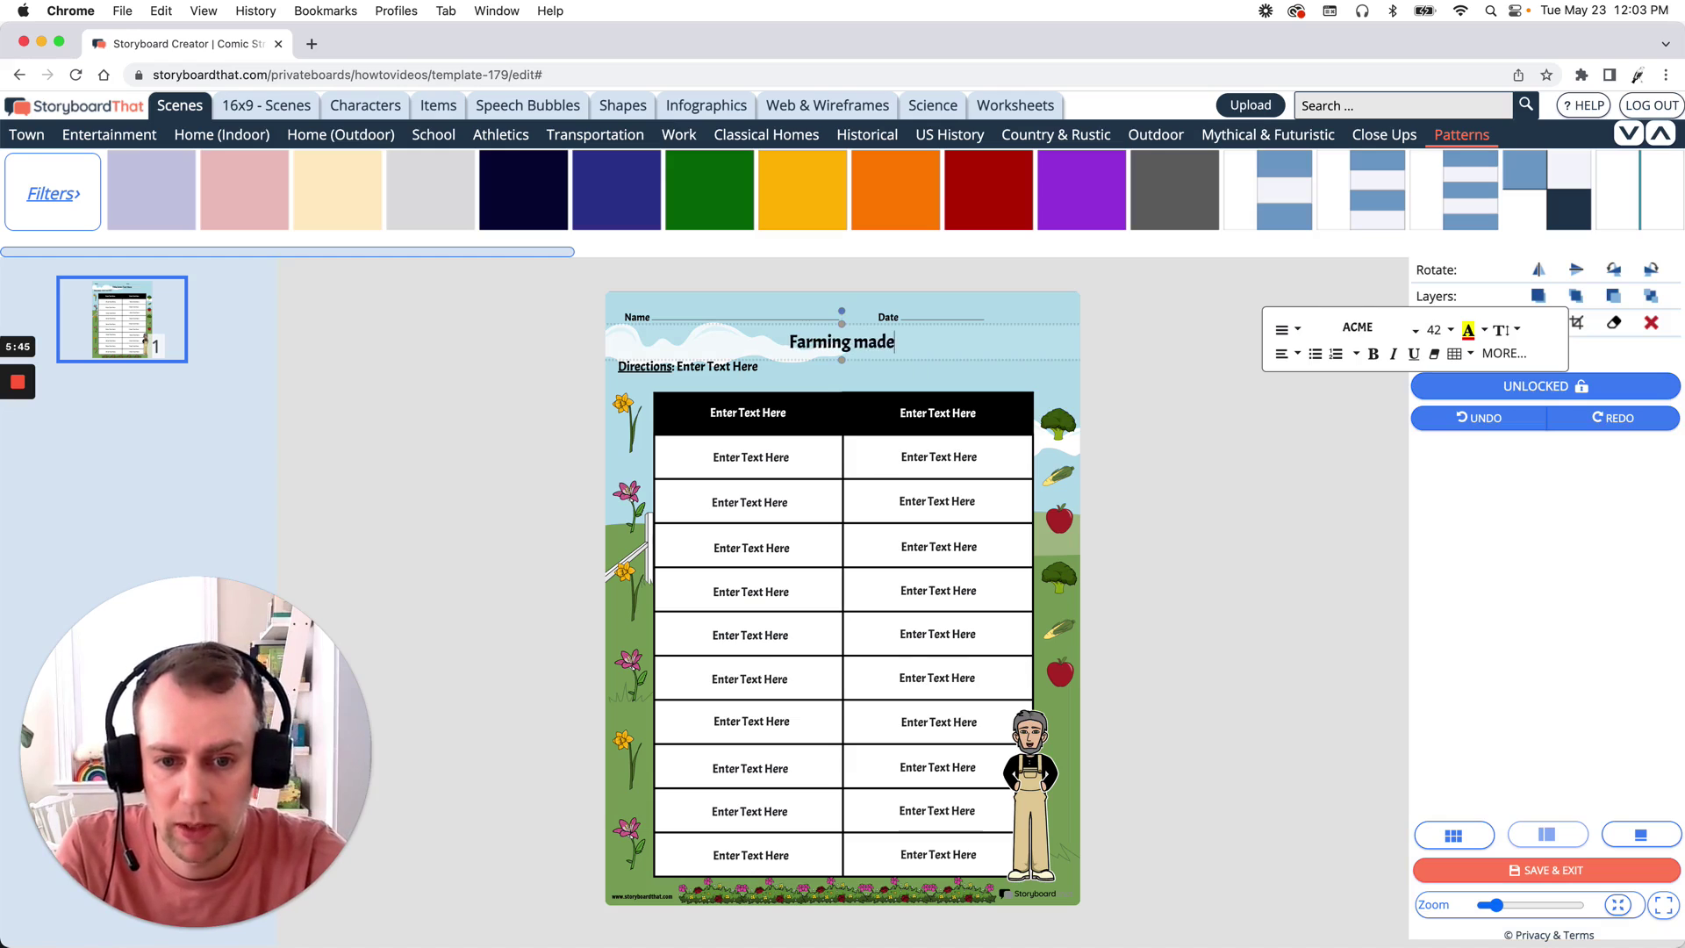
text( simple)
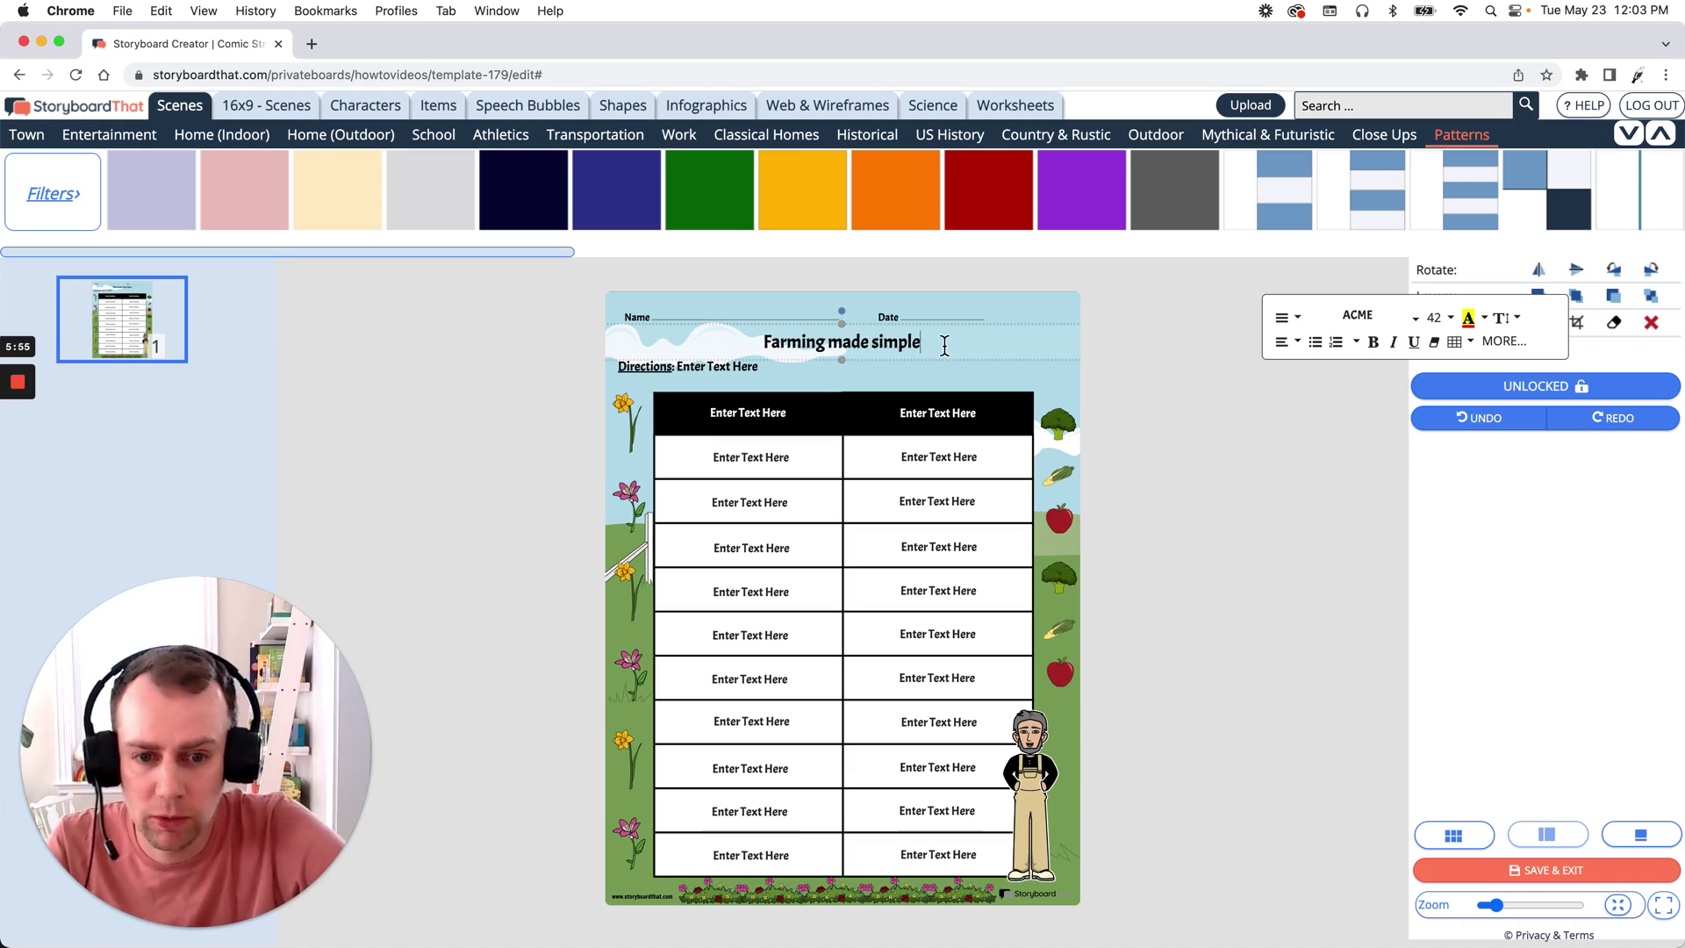
Step: Set the title font to Cabin Sketch at size 90
drag(944, 345, 766, 346)
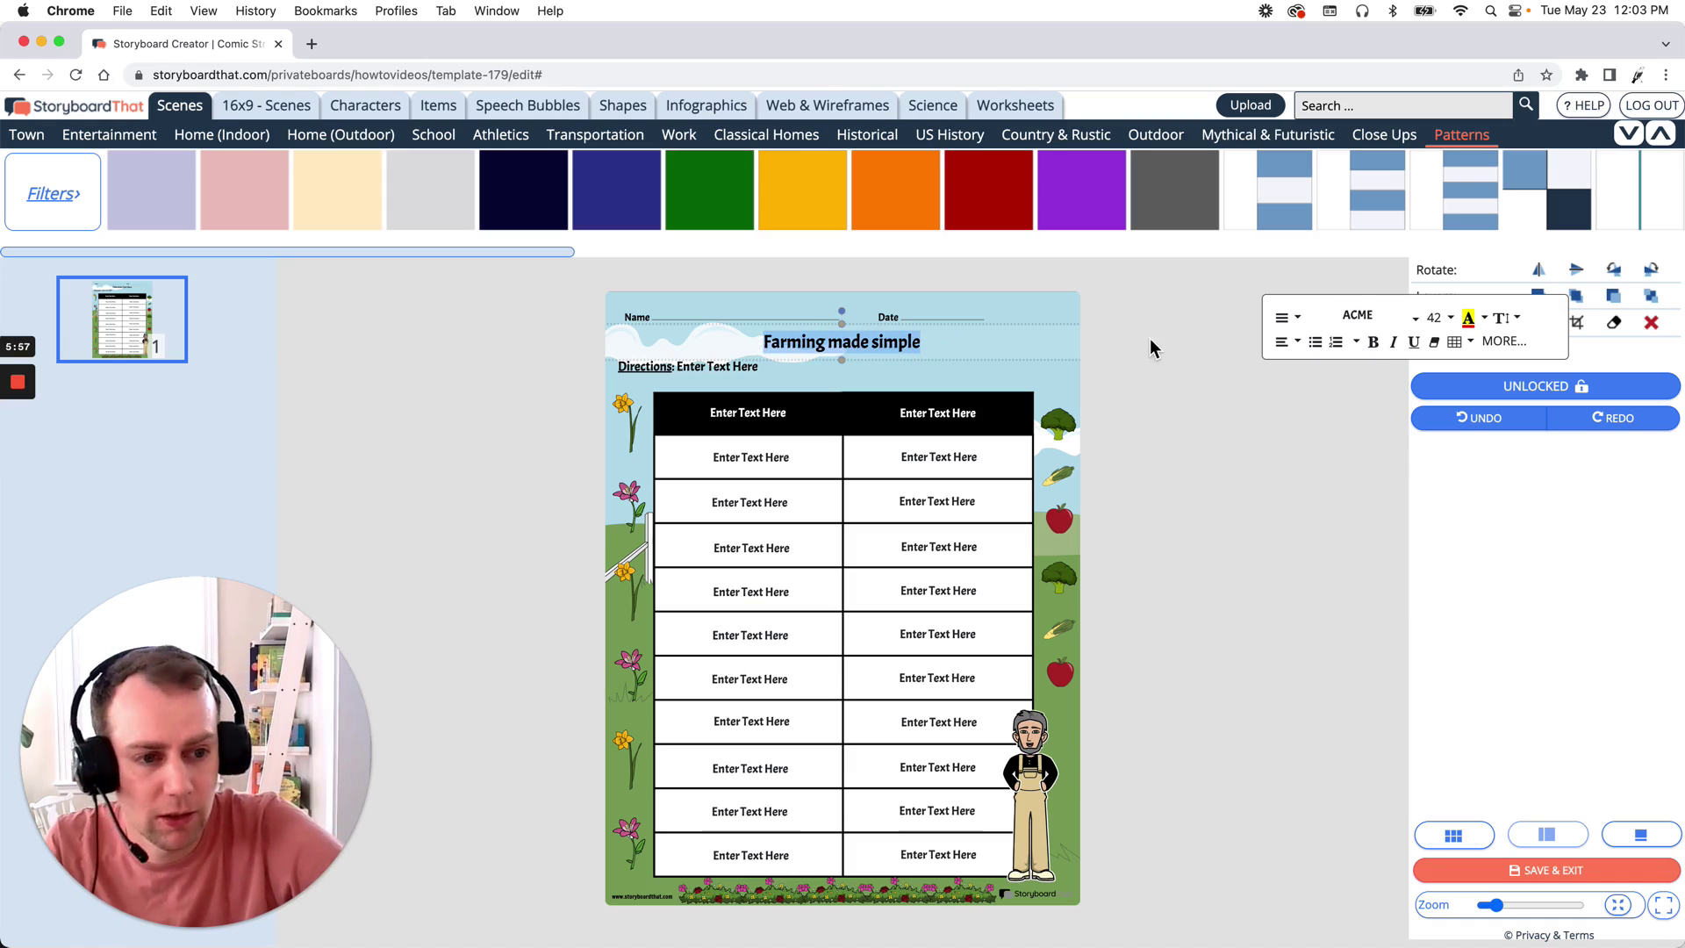
click(1415, 324)
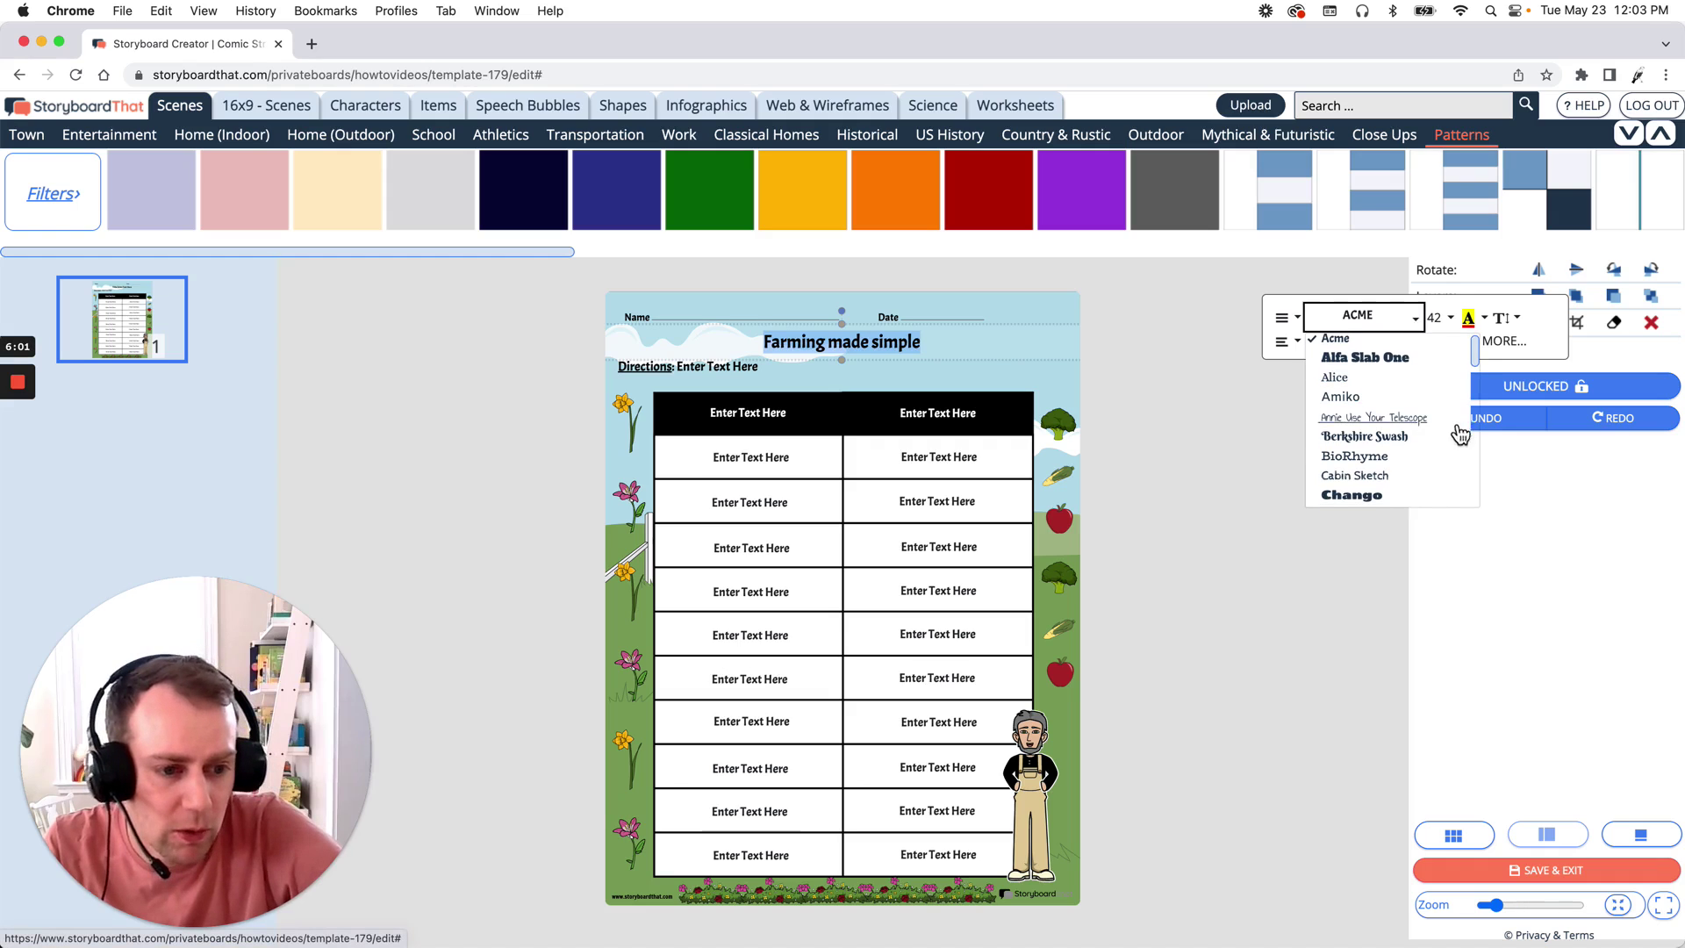
click(1386, 478)
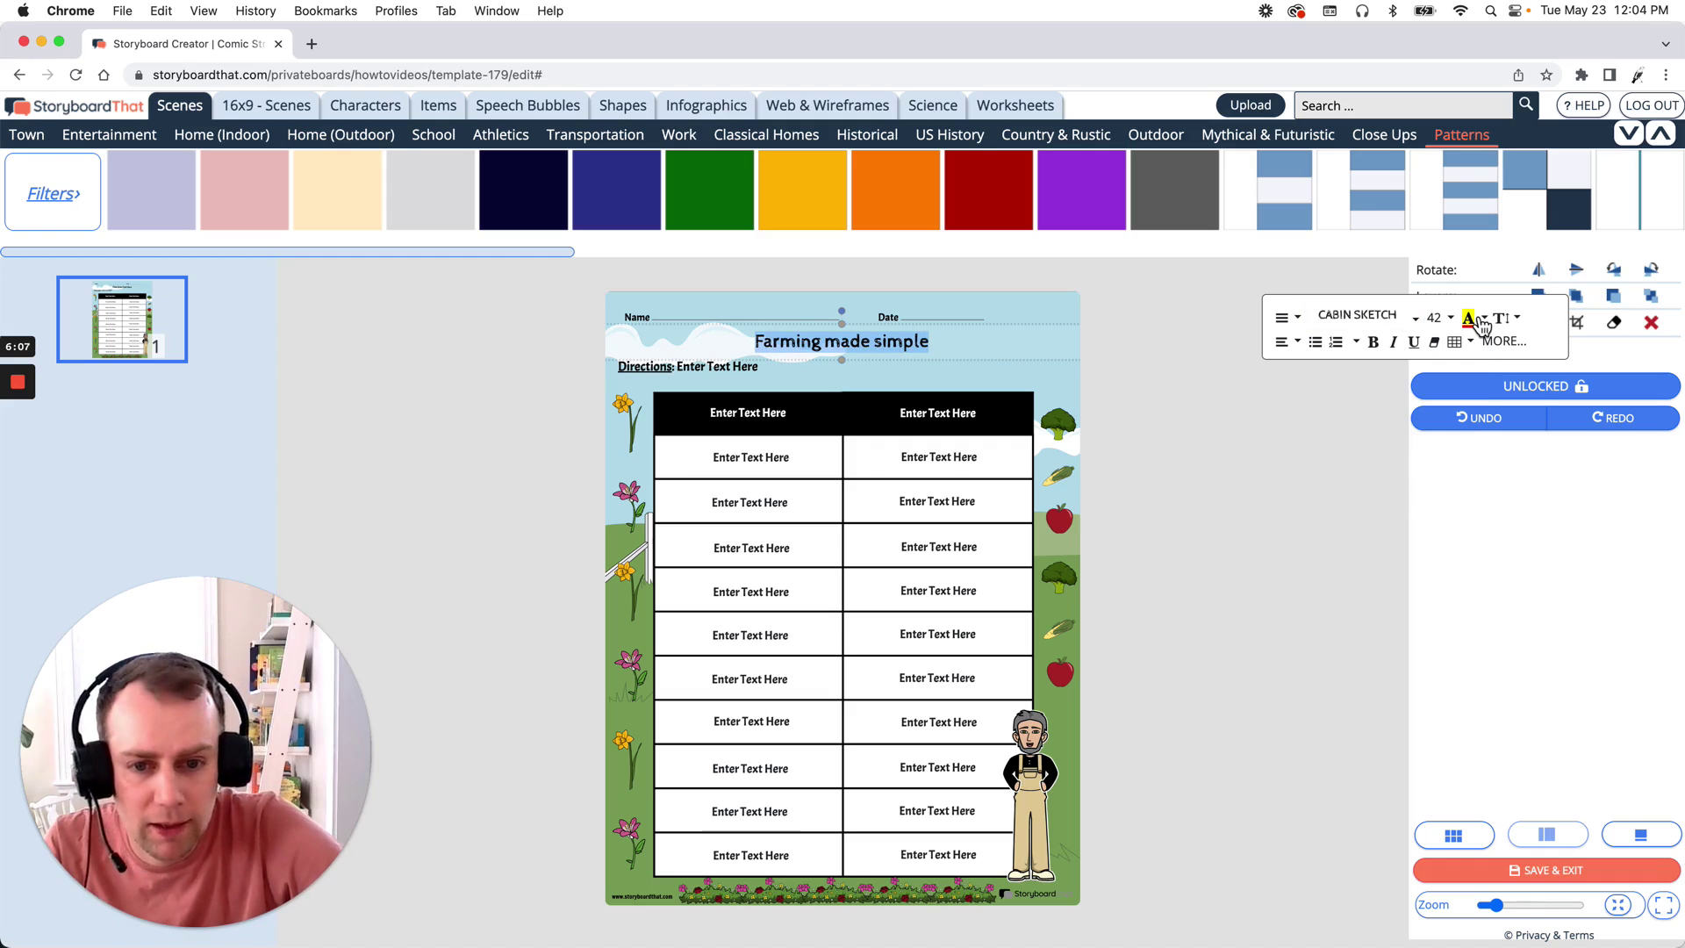
click(1453, 320)
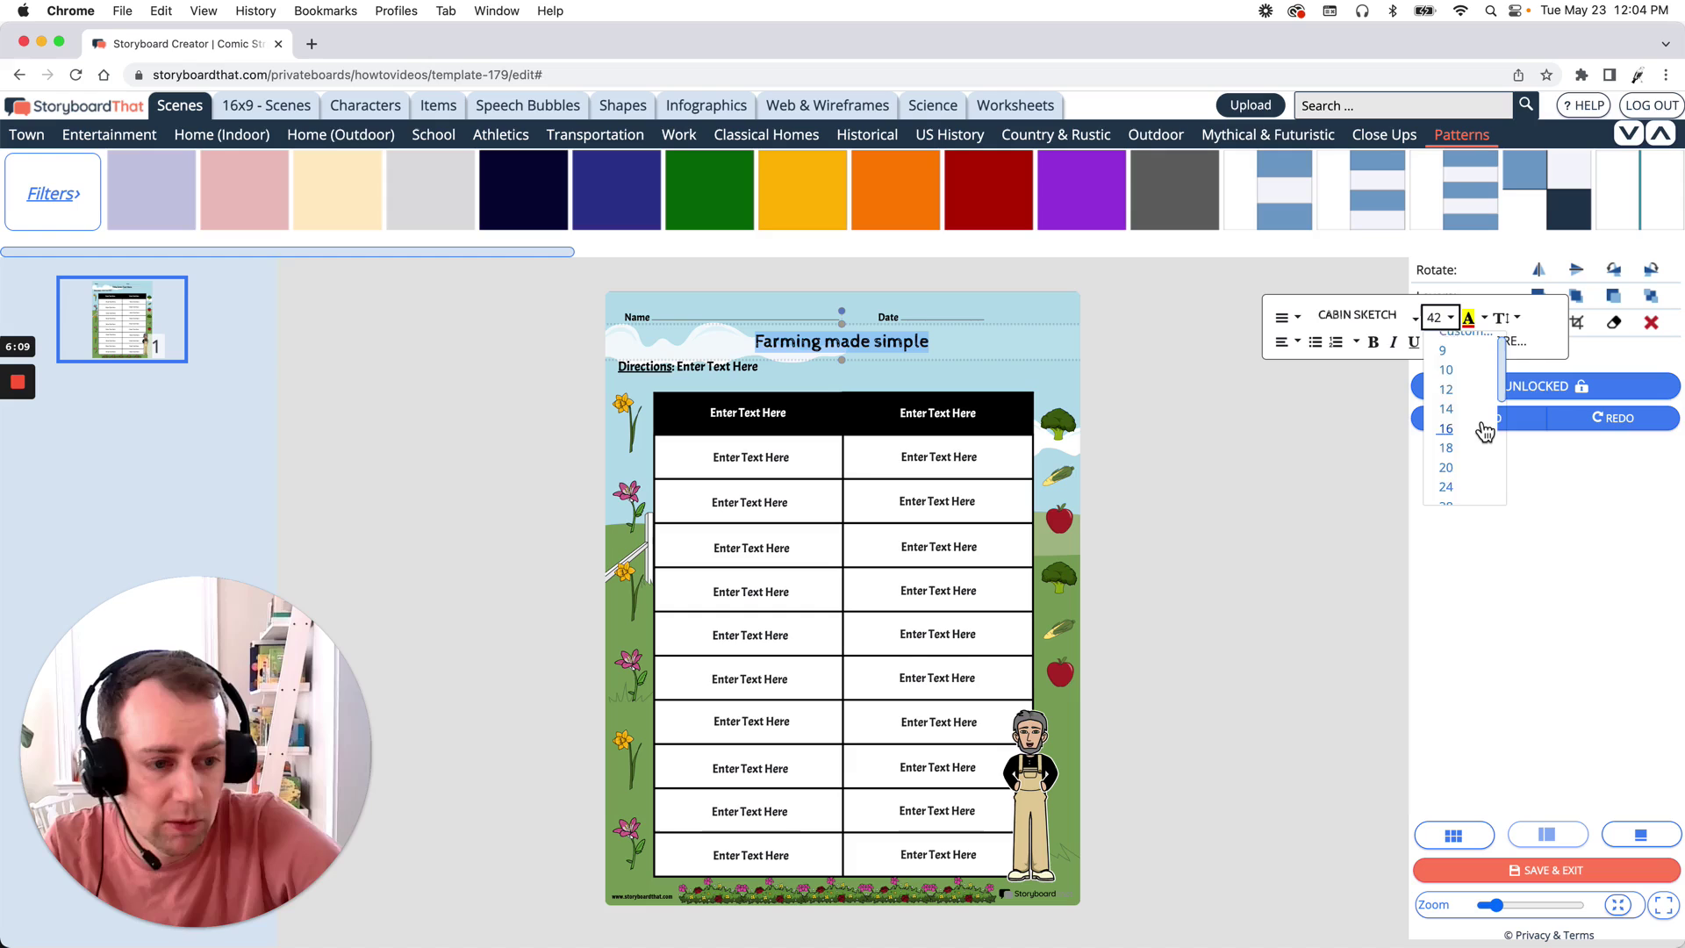
scroll(1494, 424, down, 3)
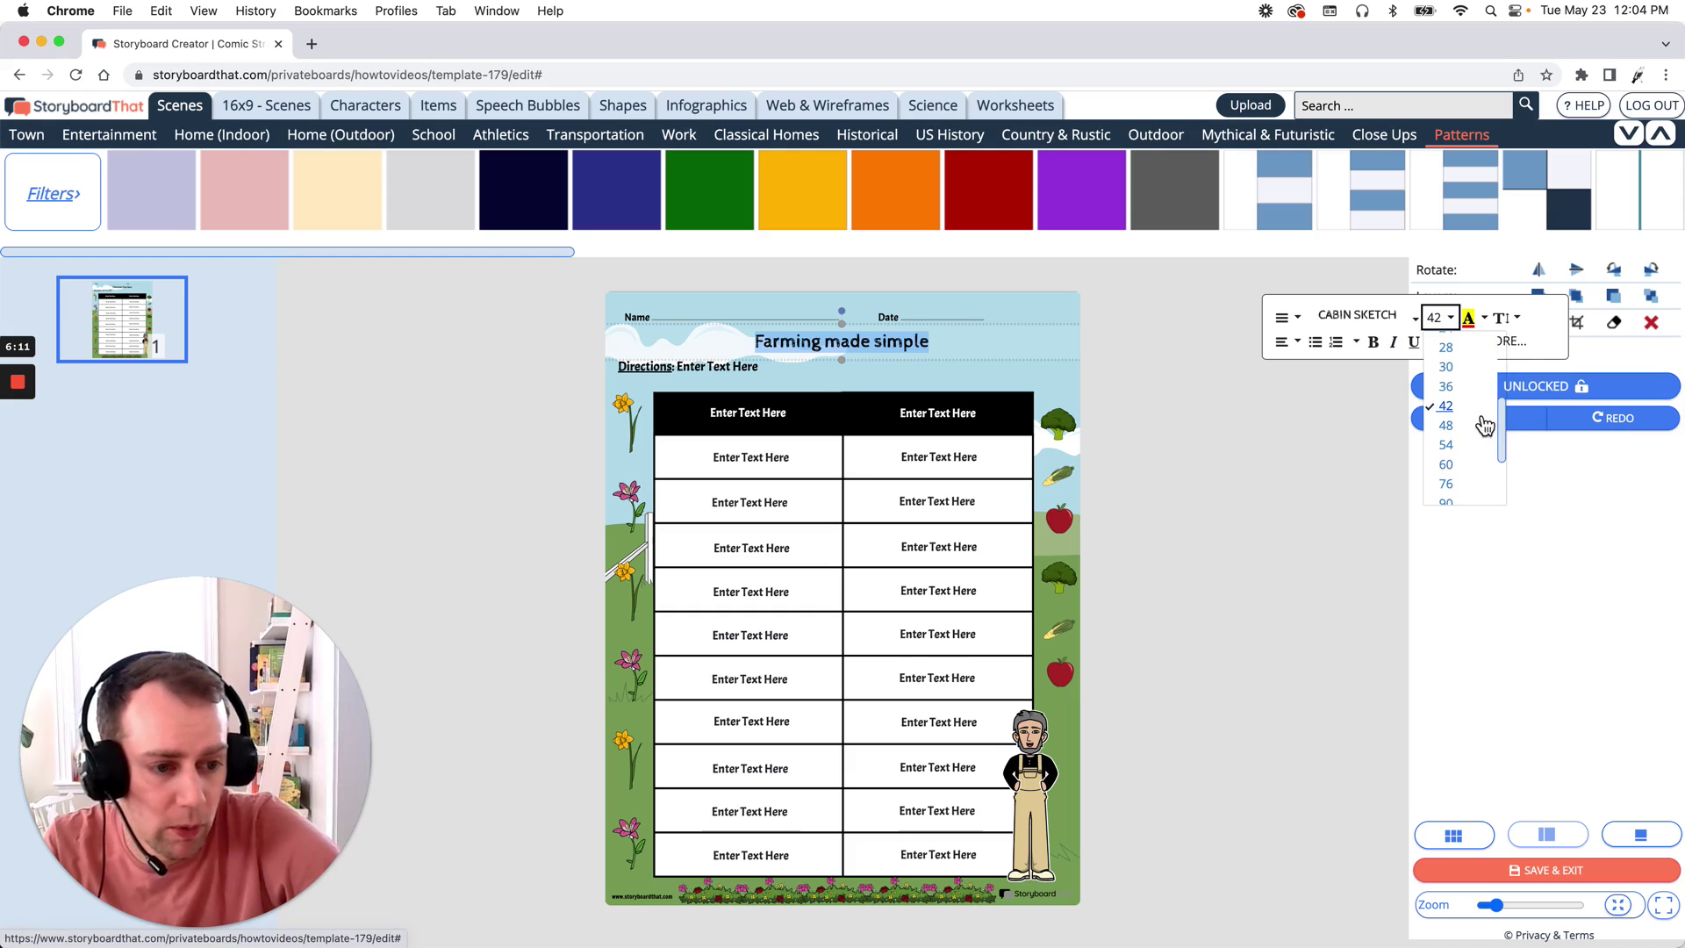
click(1471, 470)
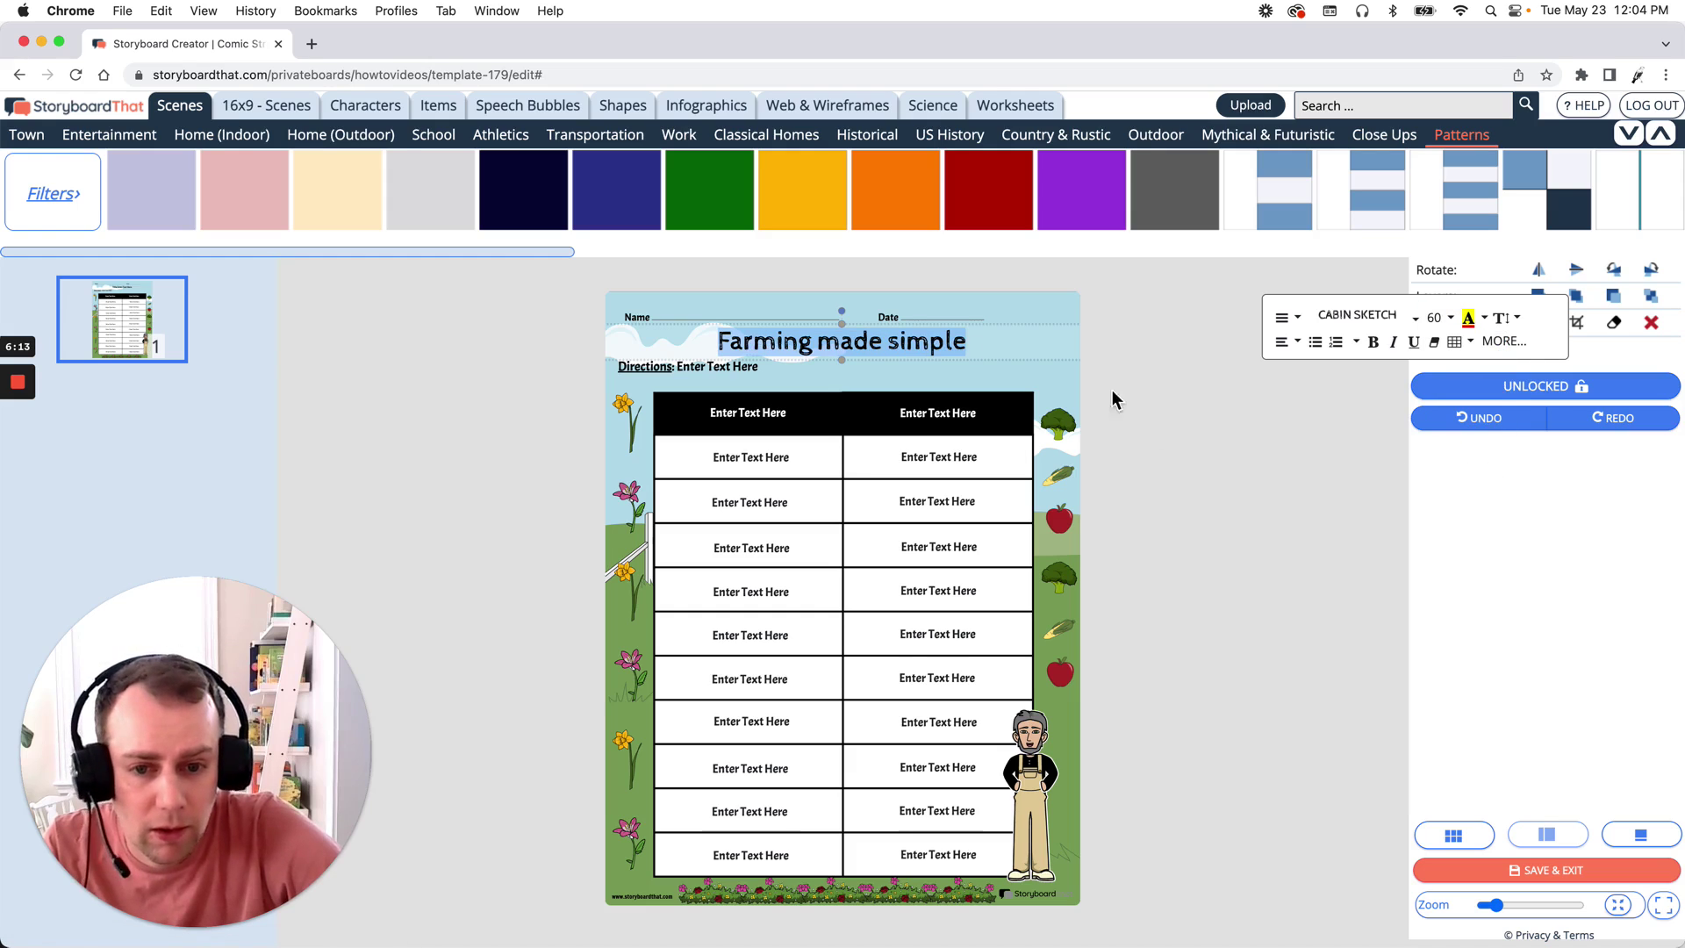
click(1449, 319)
scroll(1454, 410, down, 2)
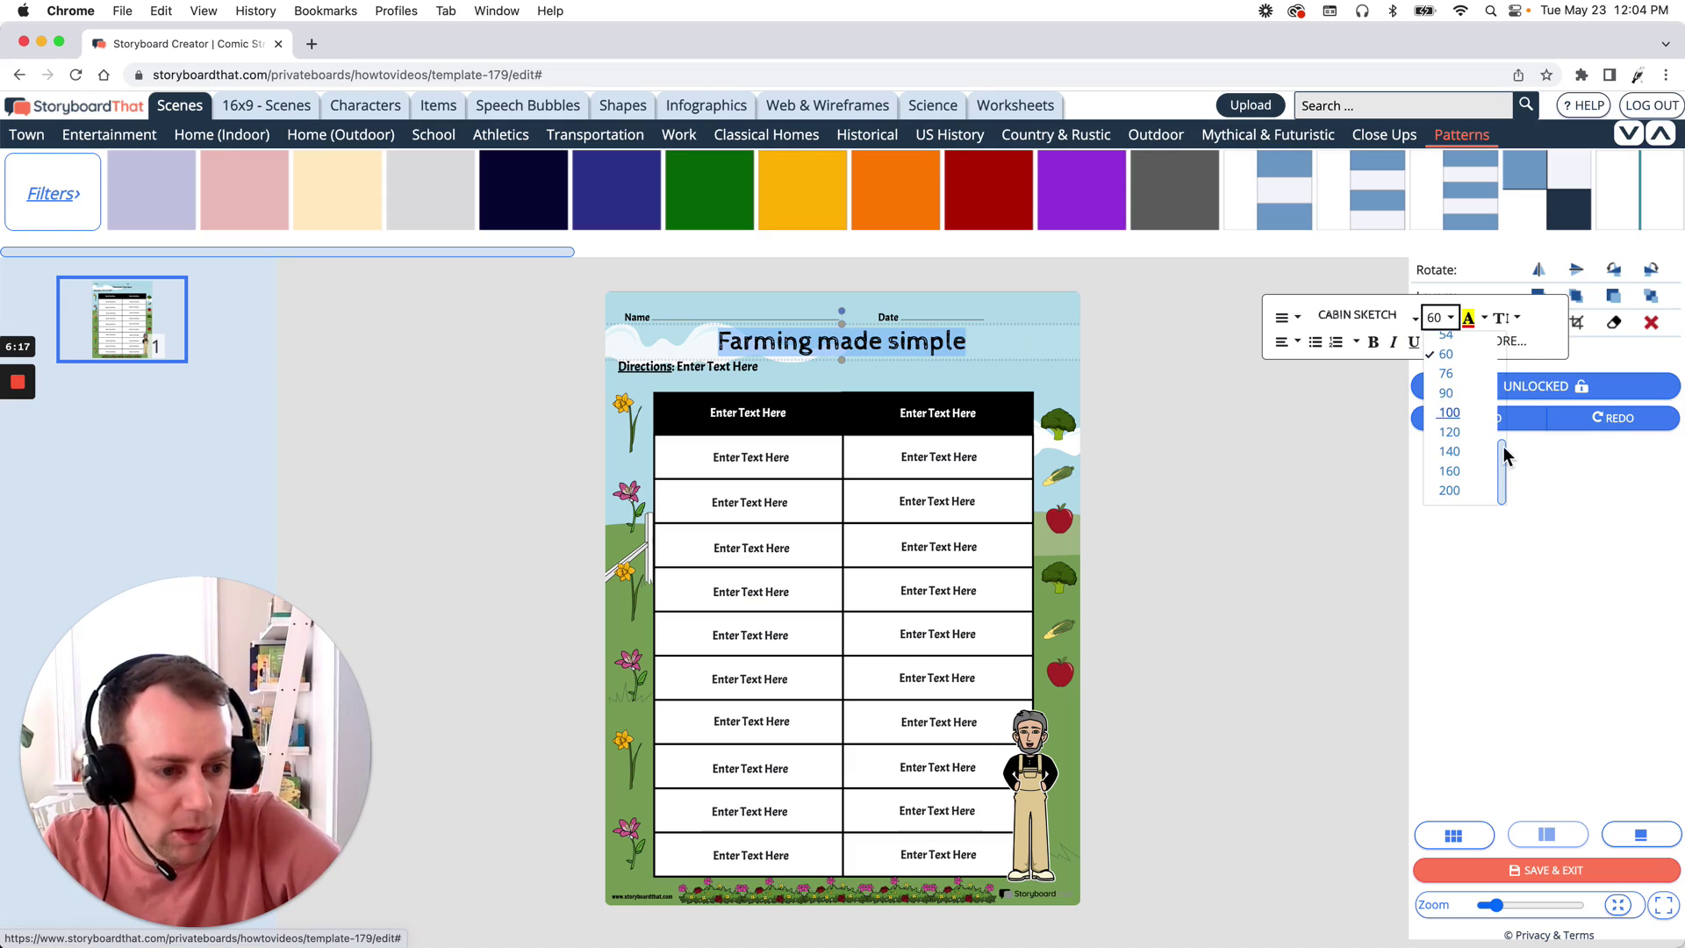
click(1475, 410)
click(1137, 450)
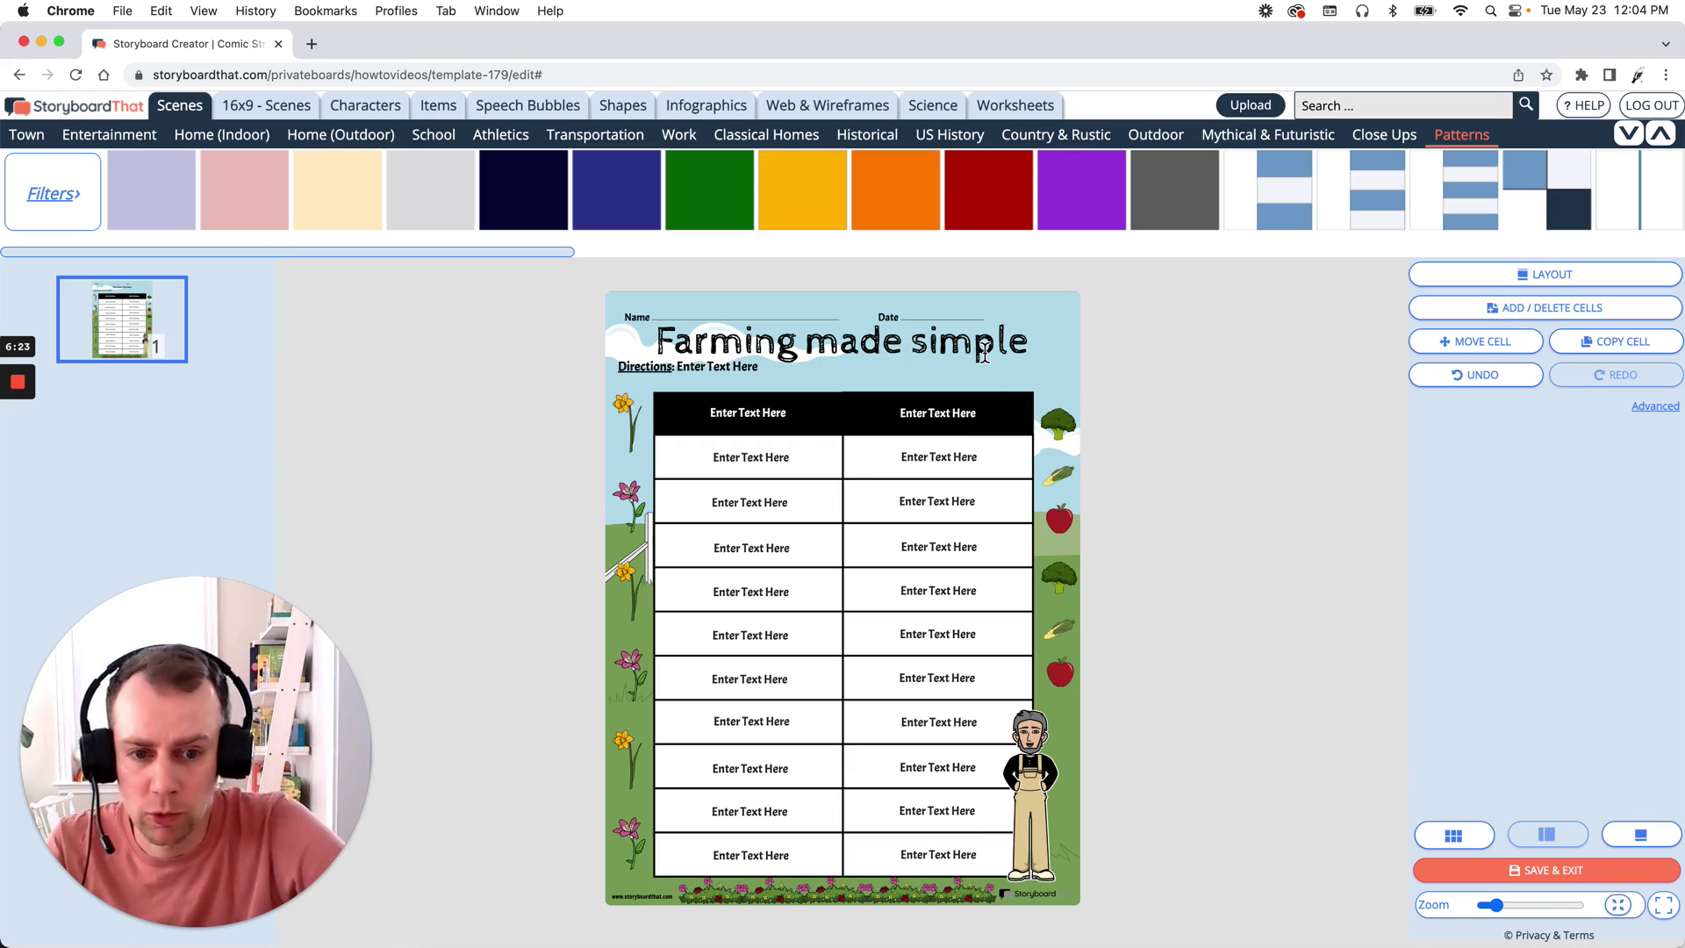
Step: Move the Directions line right and the Name/Date line up, then save the worksheet
drag(982, 352, 1029, 362)
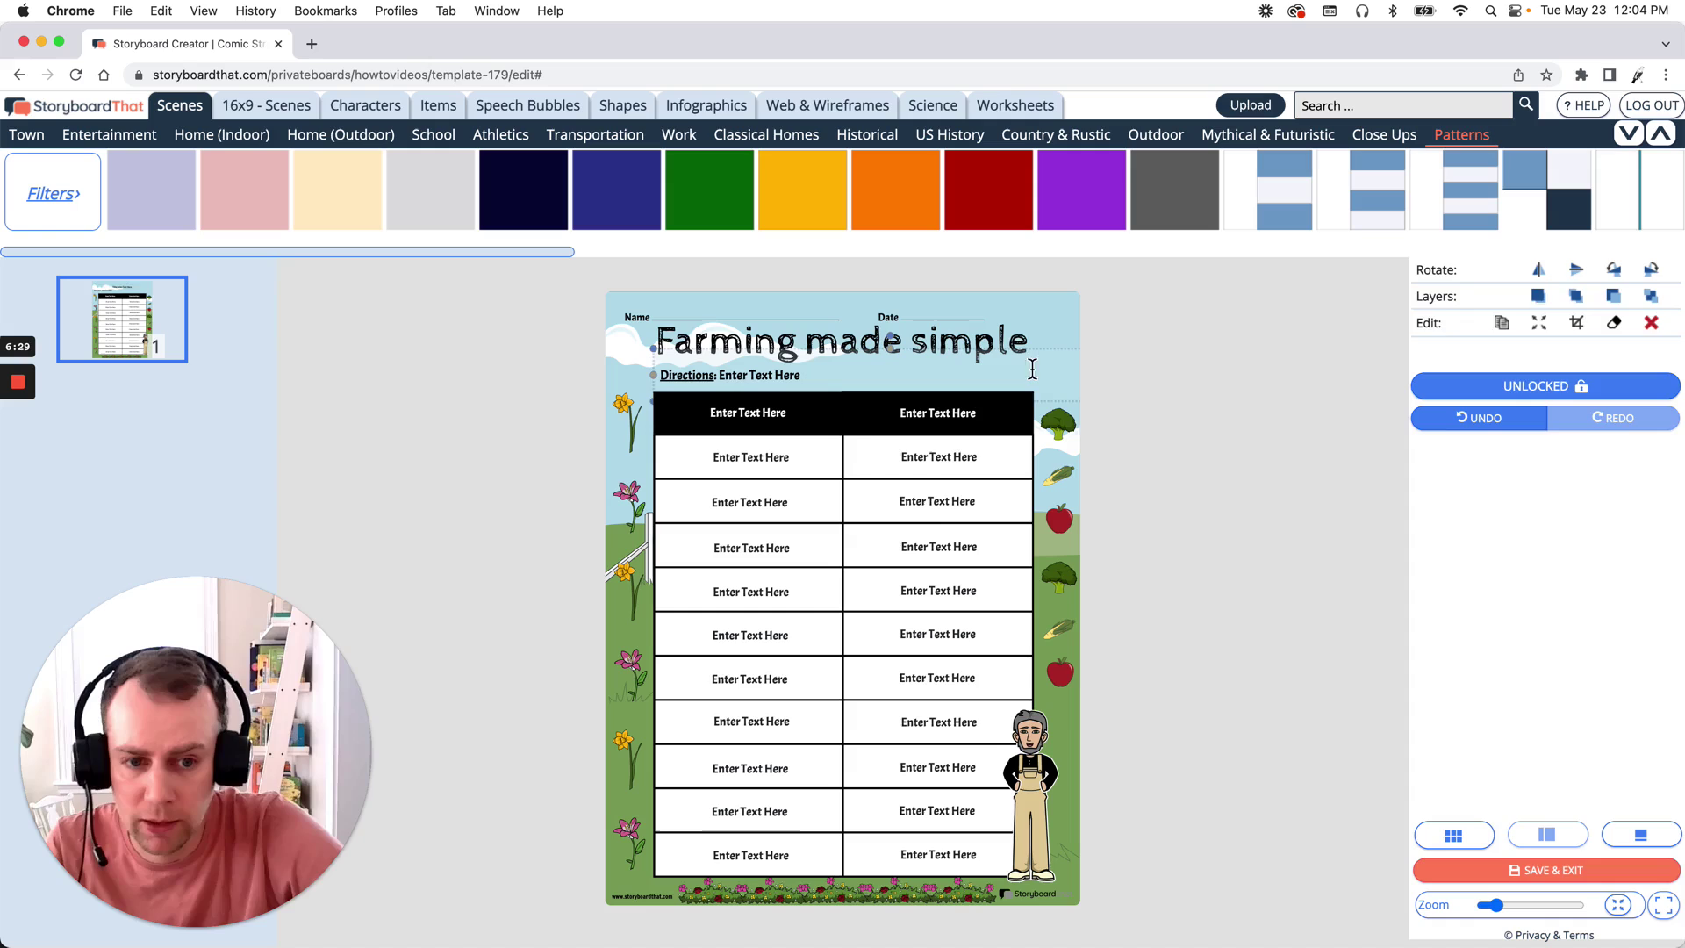
click(1172, 505)
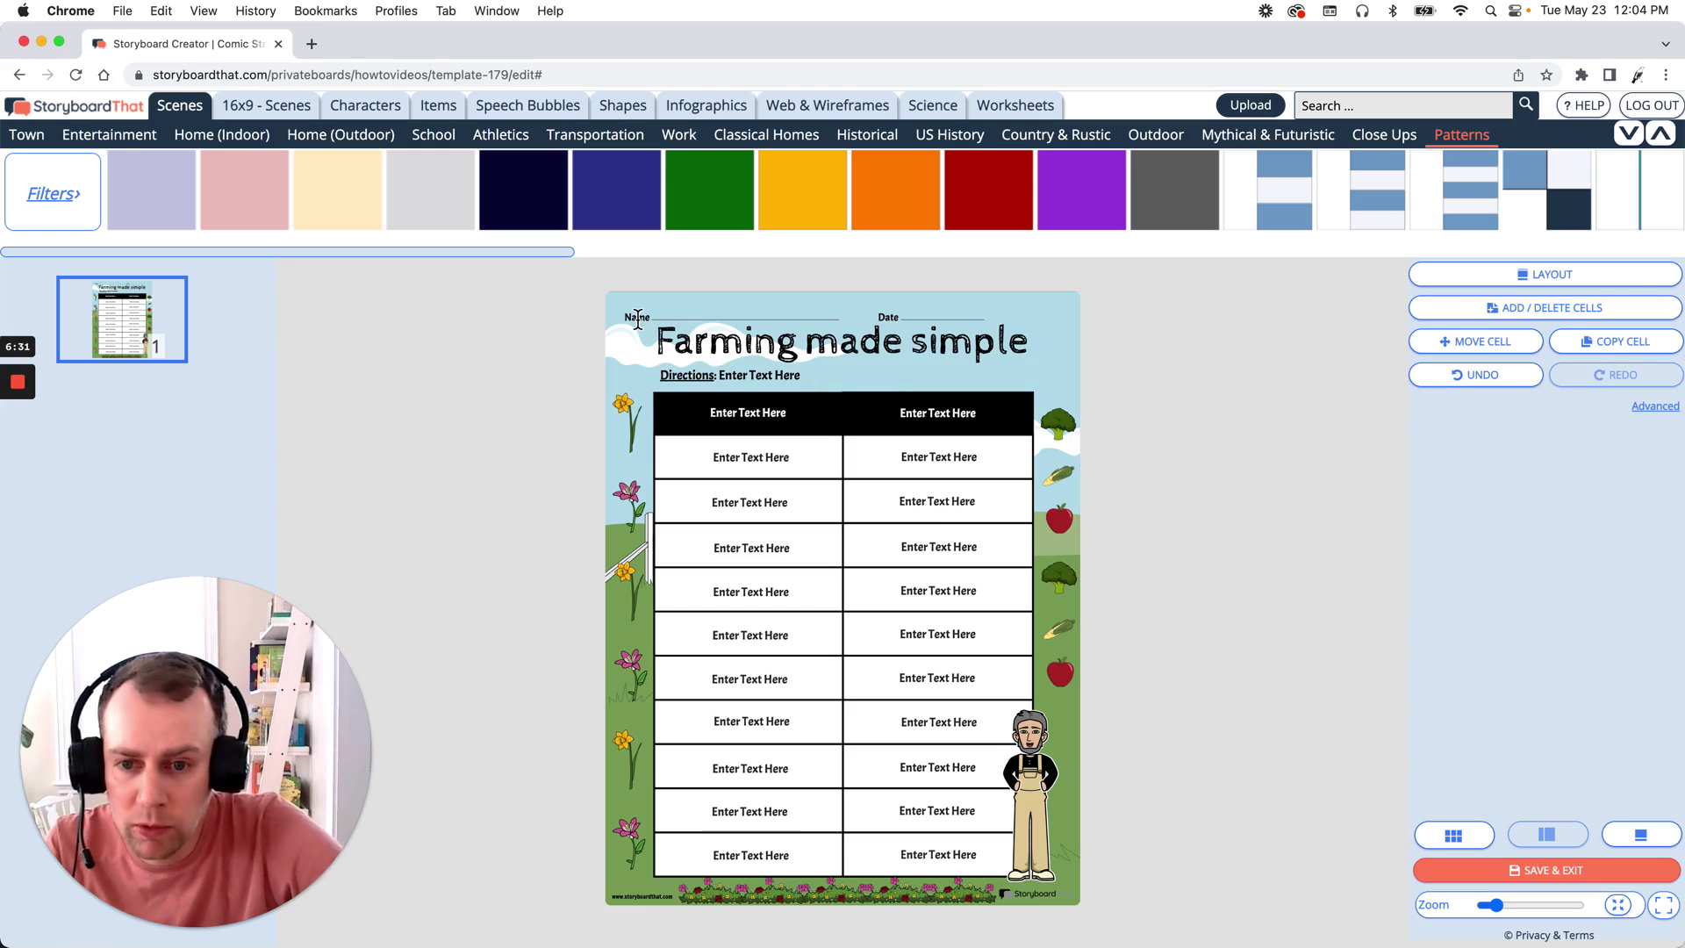
drag(637, 318, 671, 306)
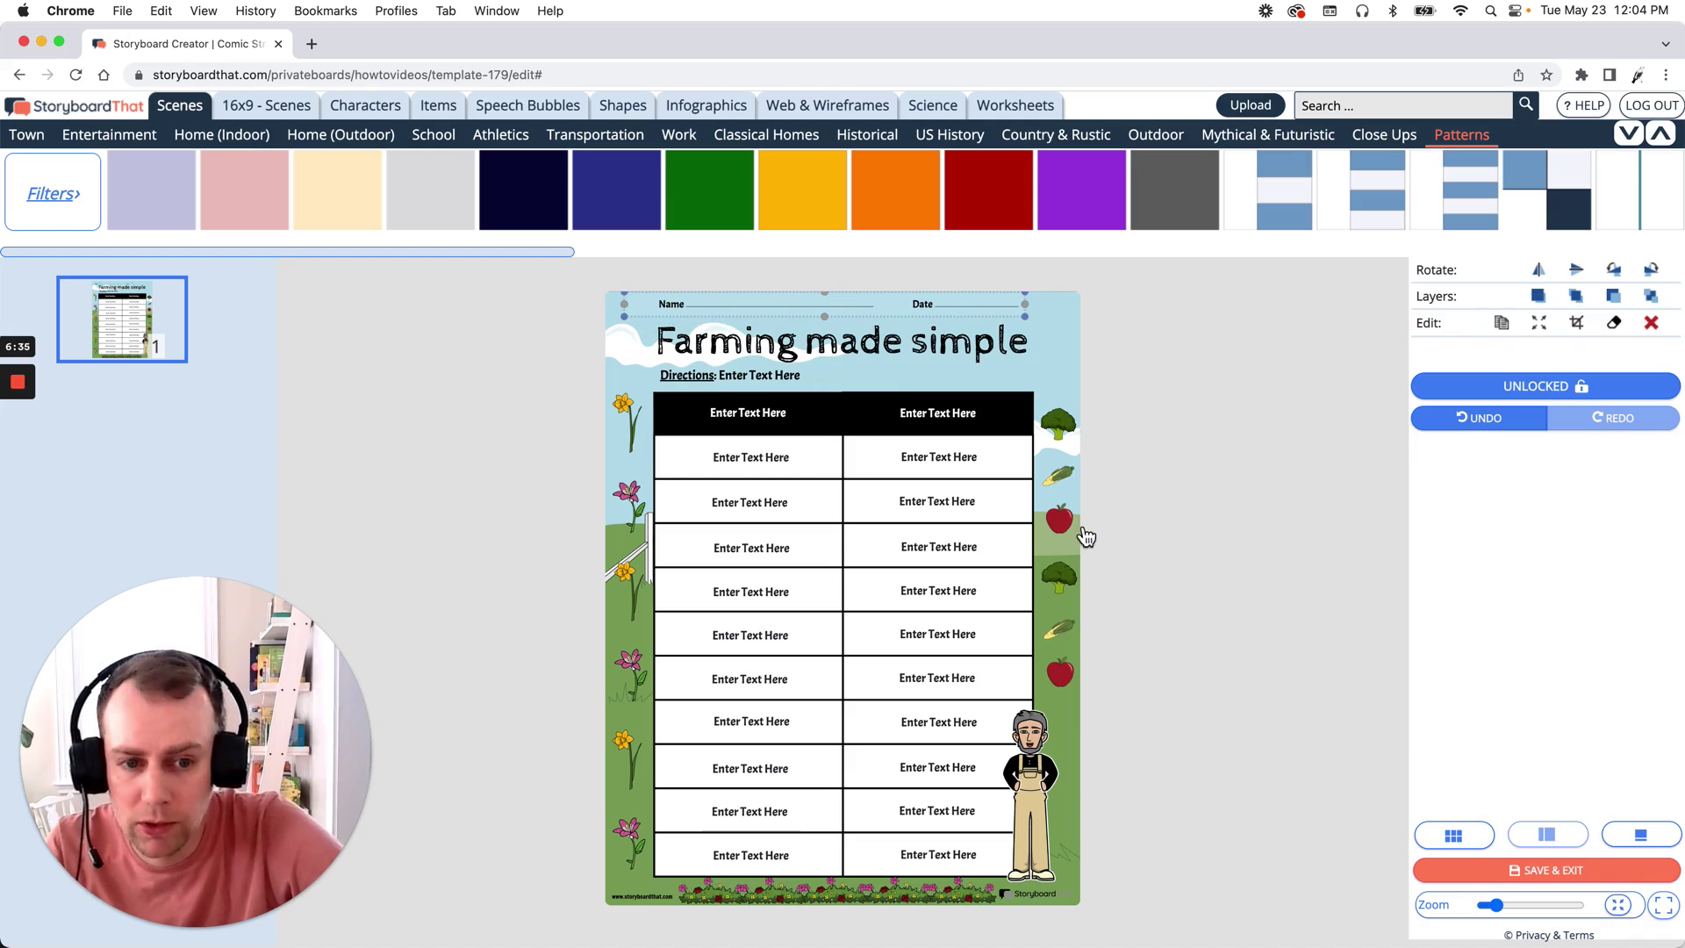
click(1141, 537)
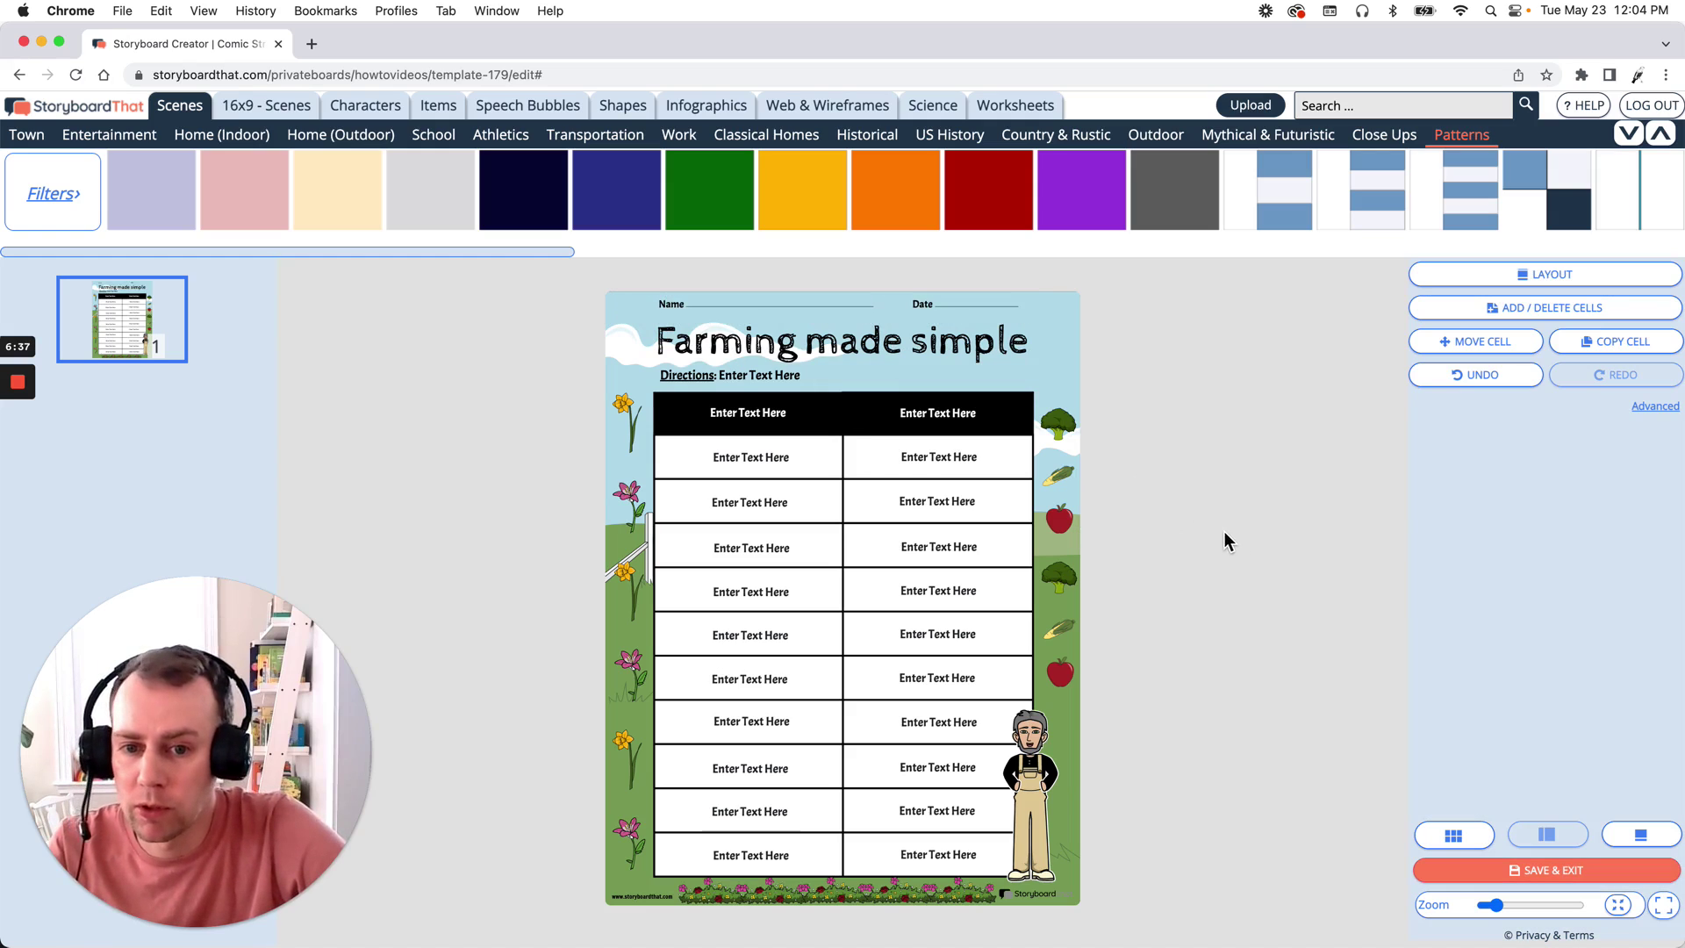
click(1546, 874)
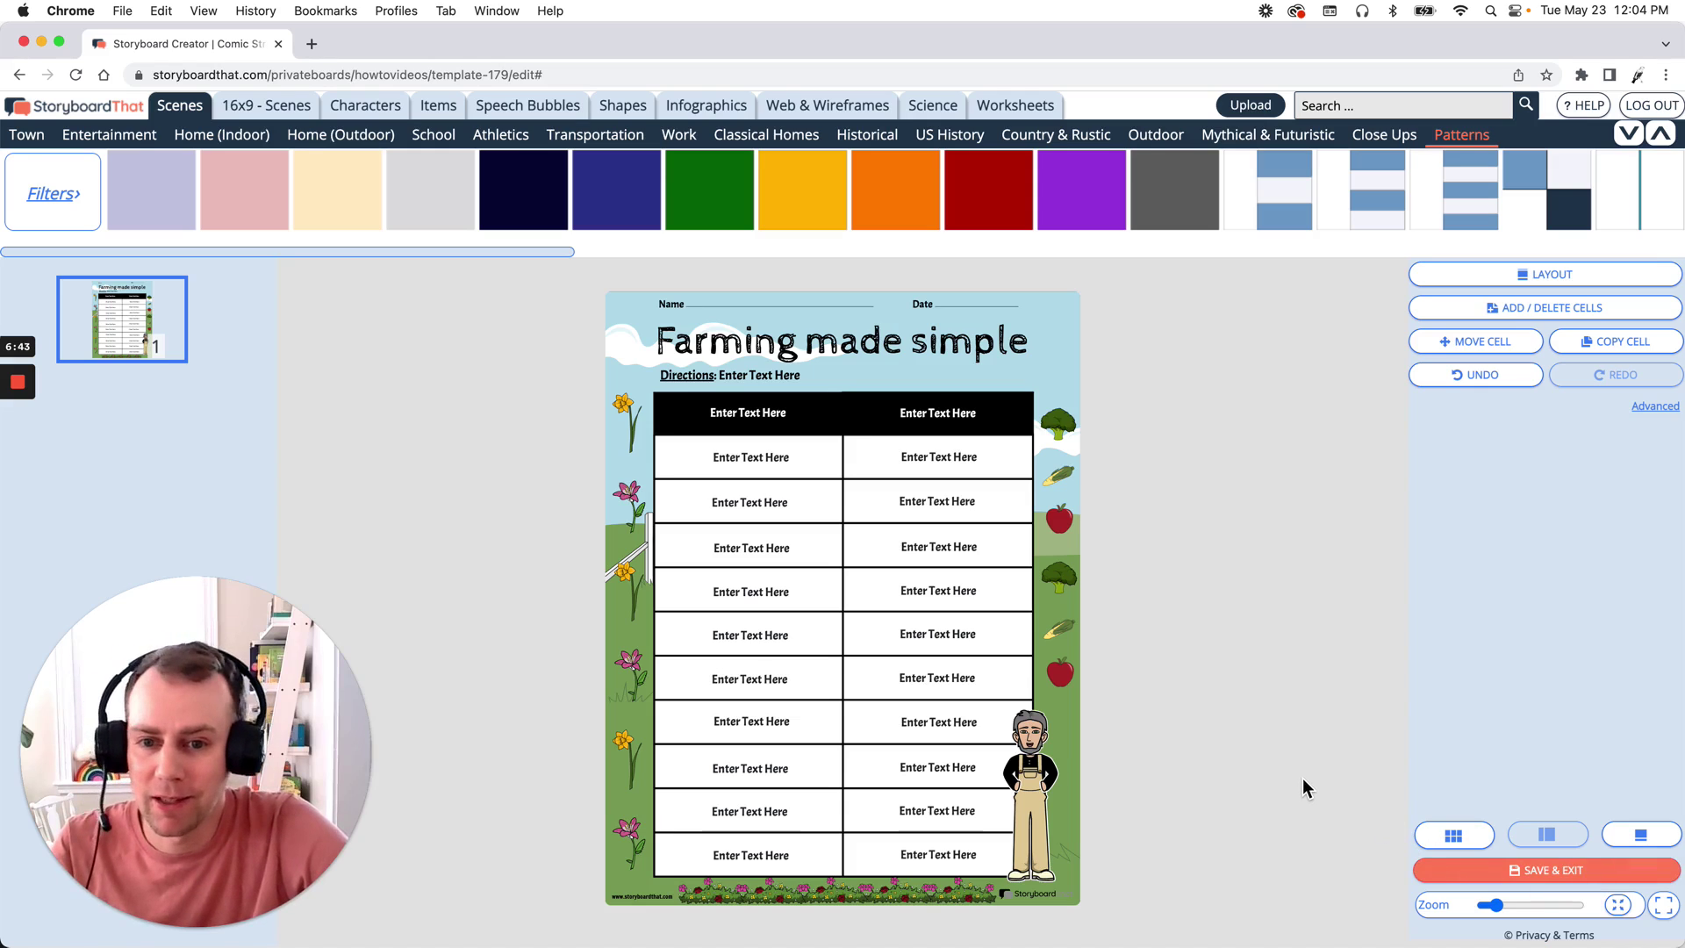